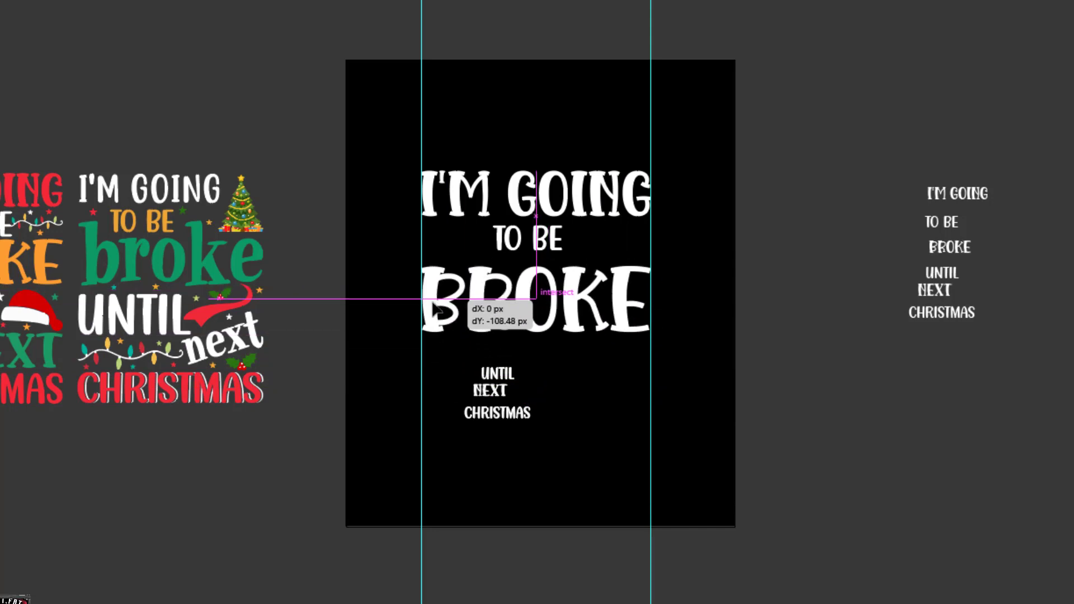
Step: Place the enlarged UNTIL beneath BROKE against the left guide, and shift CHRISTMAS down to leave room for NEXT
mouse_move(495, 374)
mouse_down()
mouse_move(448, 351)
mouse_move(540, 385)
mouse_move(509, 367)
mouse_up()
click(503, 411)
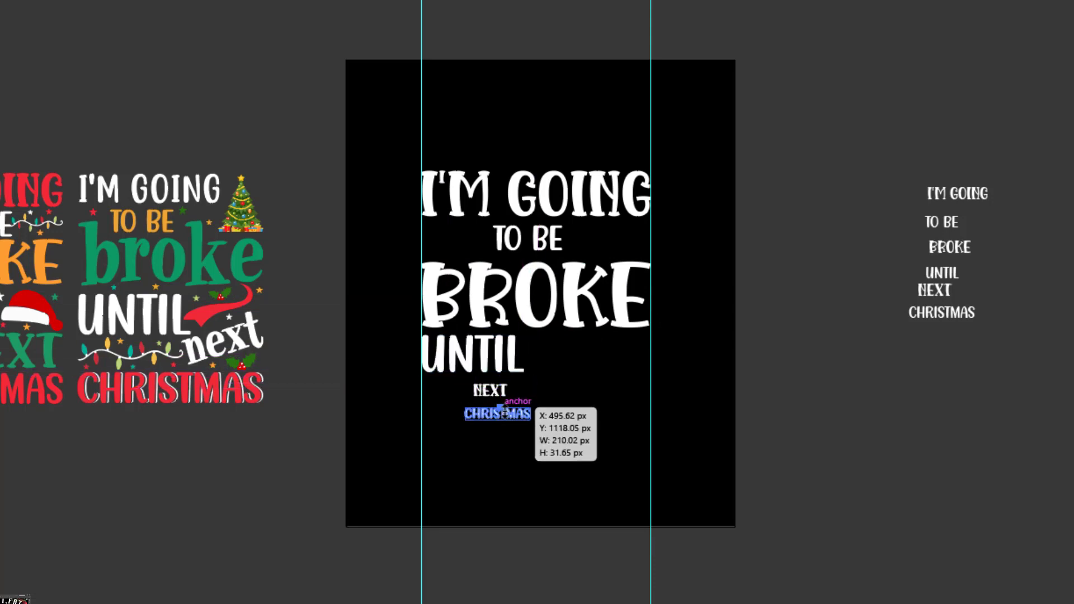
drag(513, 411, 661, 437)
Step: Enlarge NEXT and place it below UNTIL, with its right end against the right guide
click(501, 396)
scroll(648, 390, up, 3)
click(454, 395)
click(283, 338)
drag(320, 350, 364, 360)
click(355, 431)
drag(353, 437, 339, 438)
click(421, 380)
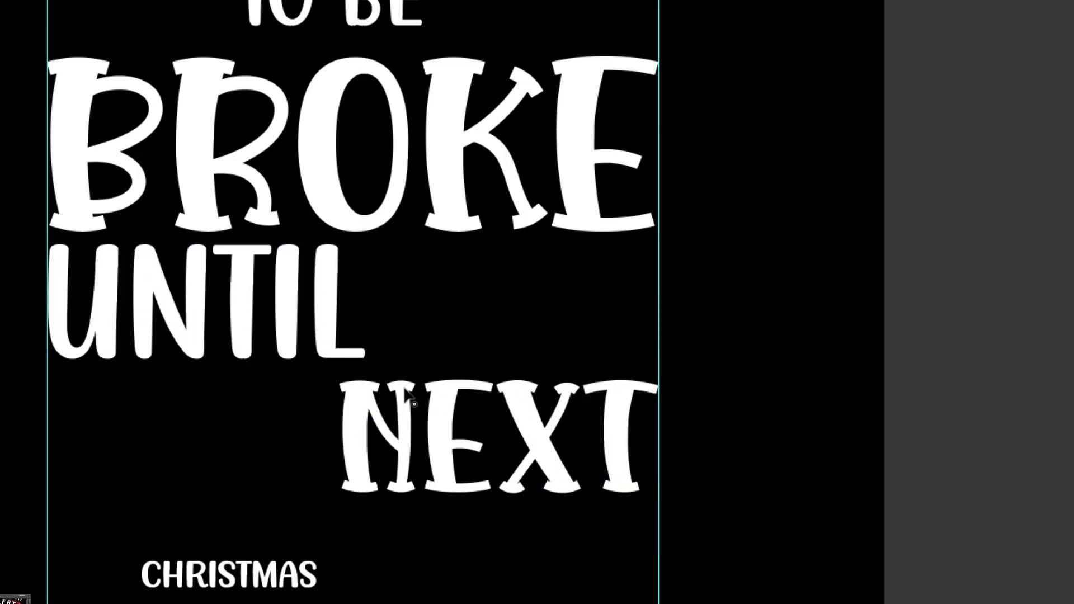
Step: Enlarge CHRISTMAS so that it spans the full width between the two guides
scroll(284, 510, down, 2)
click(290, 478)
drag(307, 475, 660, 469)
drag(142, 469, 97, 485)
scroll(25, 466, up, 3)
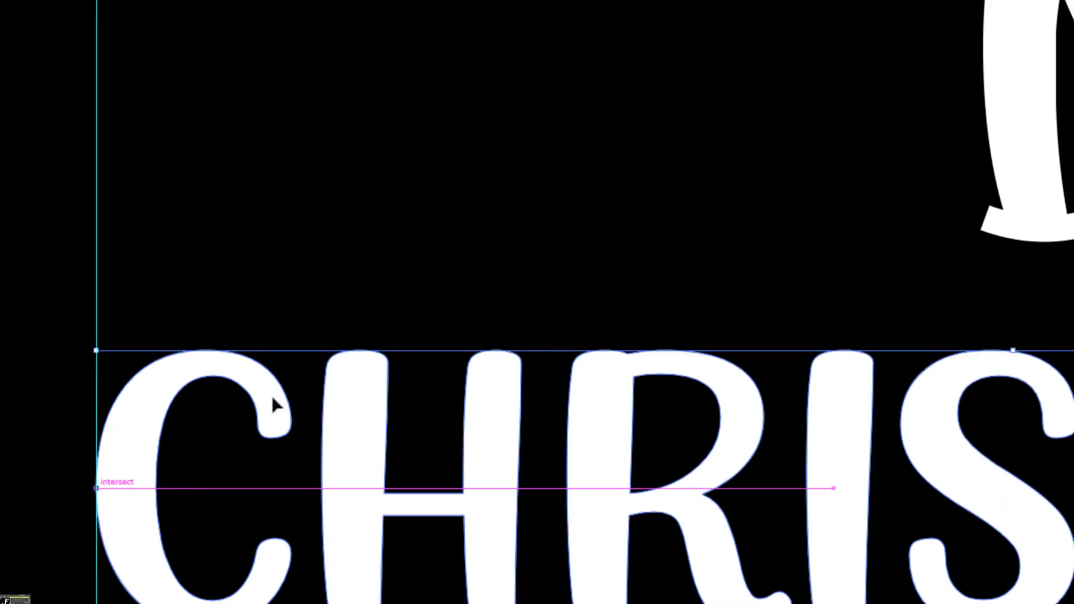
scroll(216, 427, down, 3)
Step: Nudge CHRISTMAS up until it sits closely beneath NEXT
key(shift+Up)
key(shift+Up)
key(shift+Up)
key(shift+Up)
key(shift+Up)
key(shift+Up)
key(shift+Up)
key(shift+Up)
key(shift+Up)
Step: Nudge NEXT up slightly and UNTIL down slightly to even out the spacing between the lines
click(468, 331)
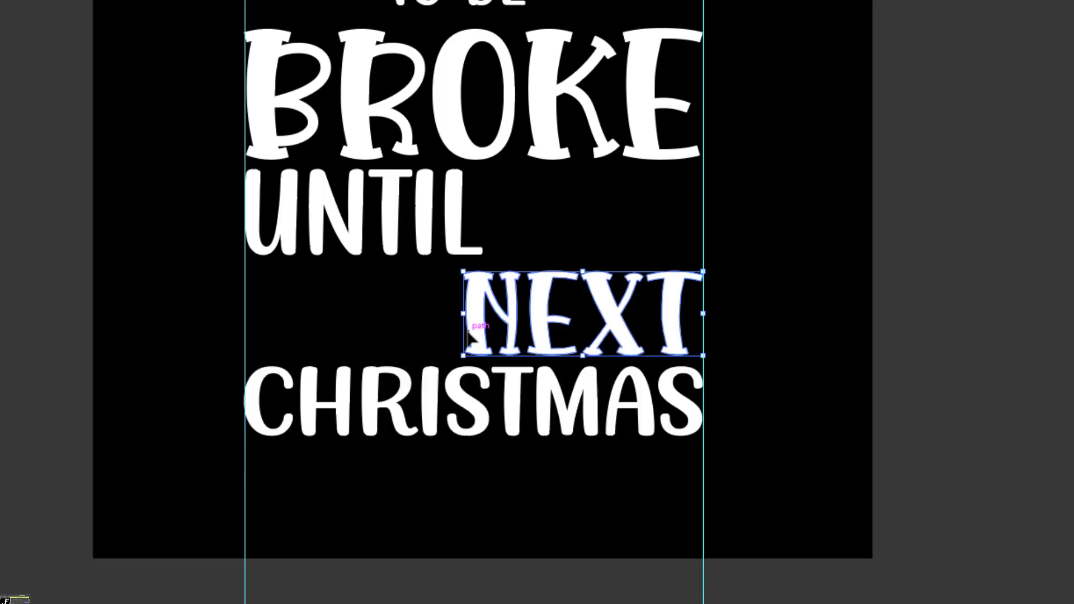
key(shift+Up)
key(shift+Up)
key(shift+Up)
click(405, 239)
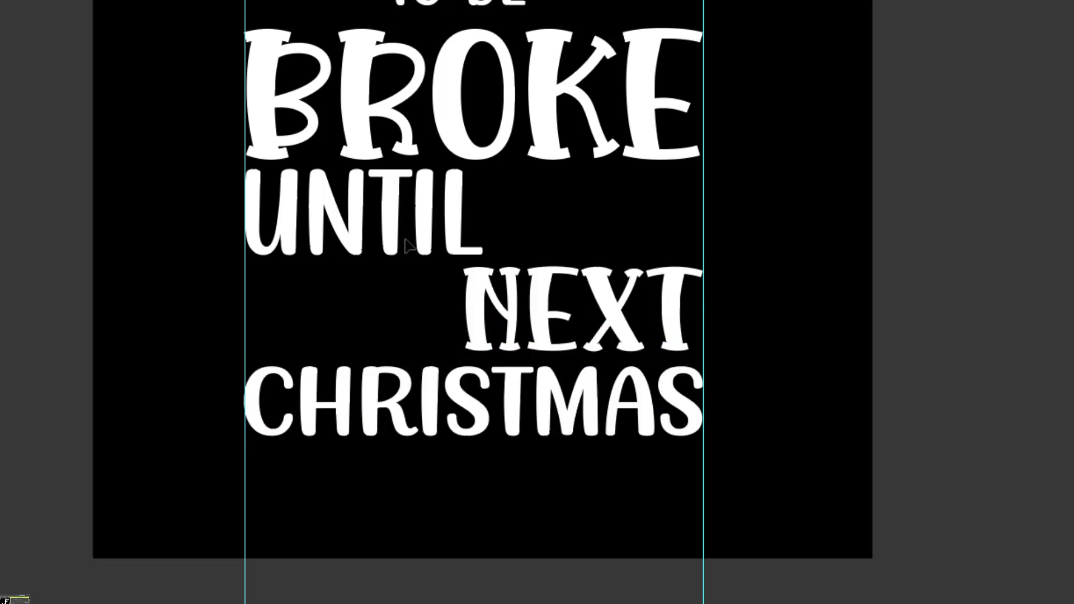
click(386, 221)
click(599, 199)
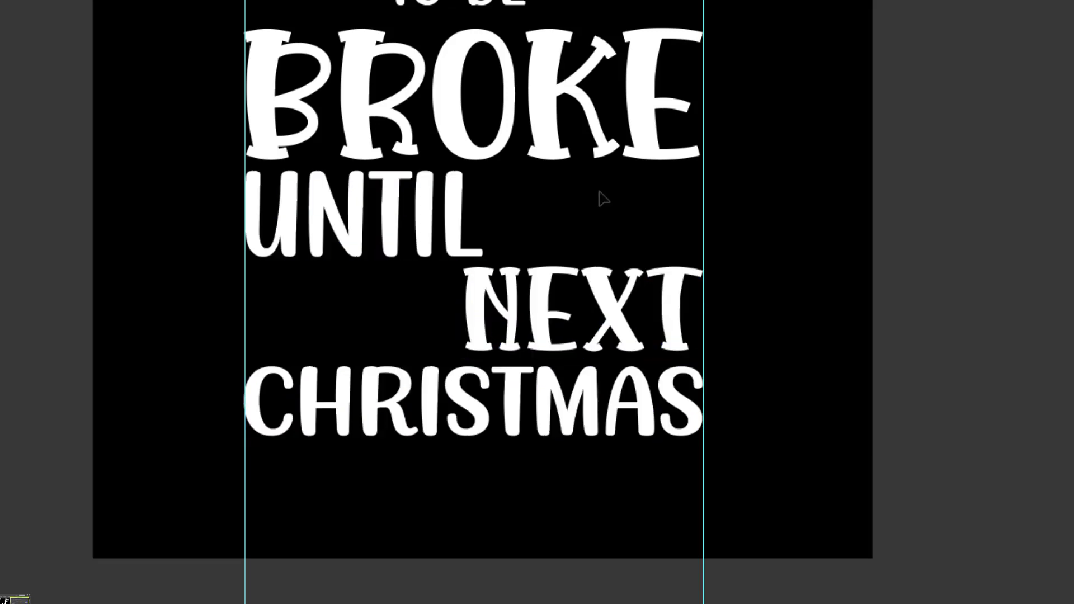
Step: Copy the string of Christmas lights from the graphics document onto the black artboard near TO BE
scroll(596, 197, down, 2)
scroll(597, 200, up, 1)
scroll(605, 213, up, 2)
scroll(613, 261, down, 3)
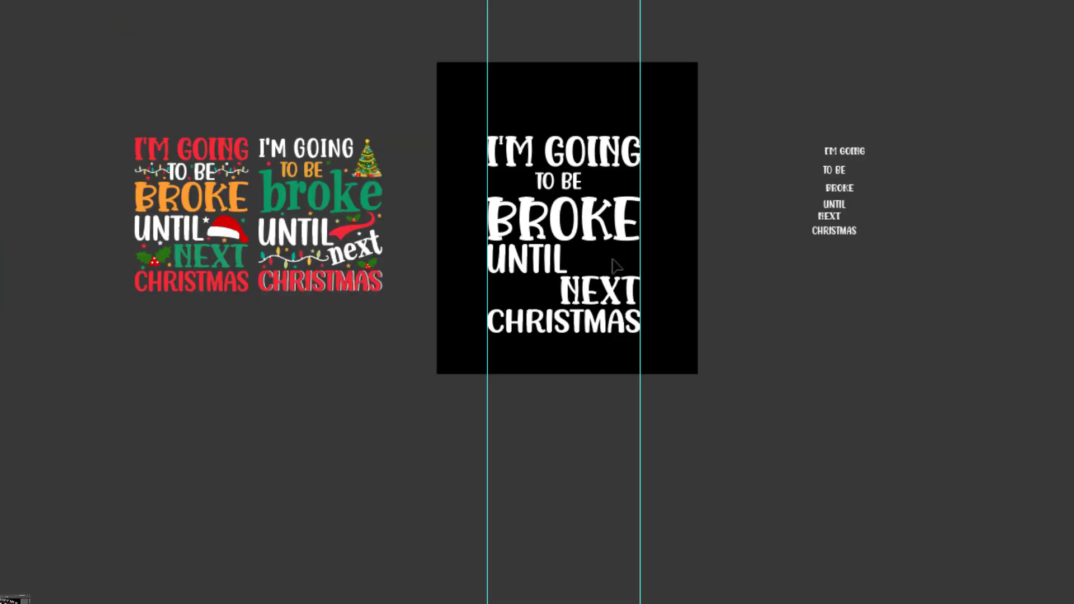
scroll(592, 255, up, 2)
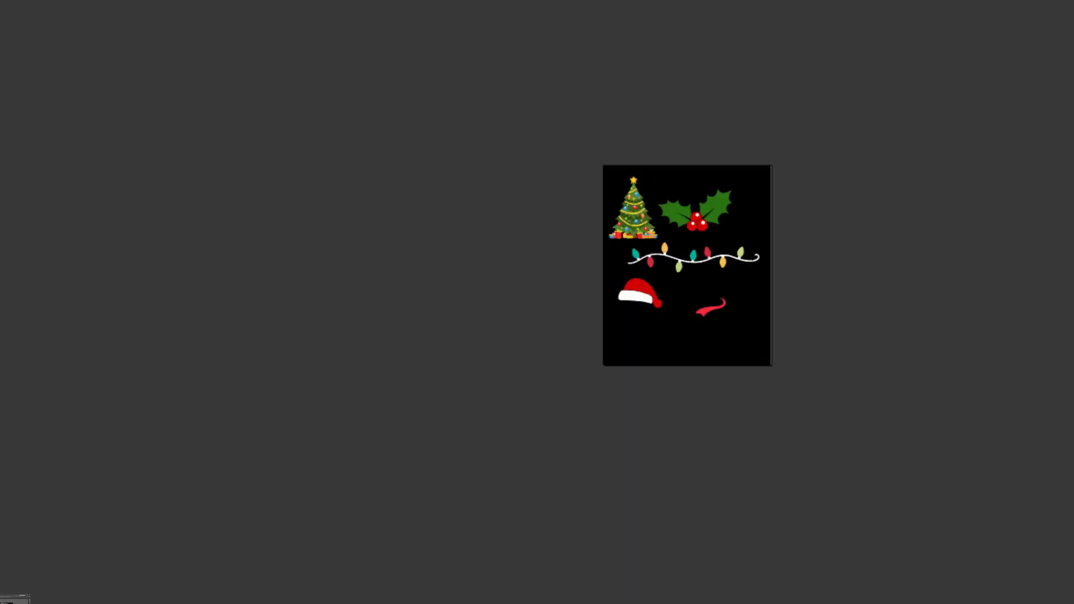
drag(697, 254, 3, 106)
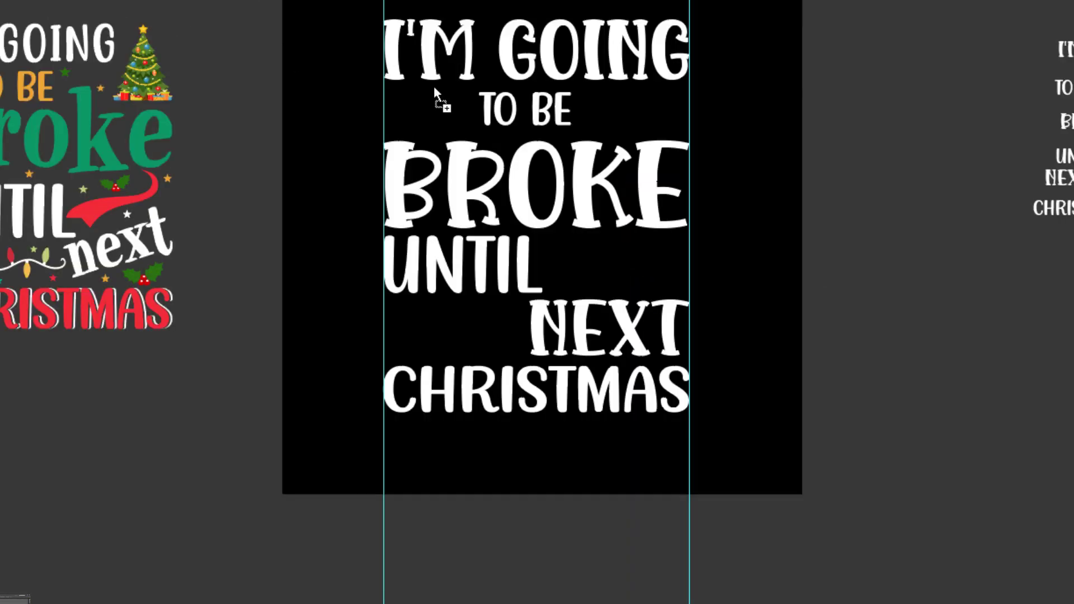
drag(605, 109, 604, 107)
scroll(599, 96, up, 1)
scroll(432, 111, down, 3)
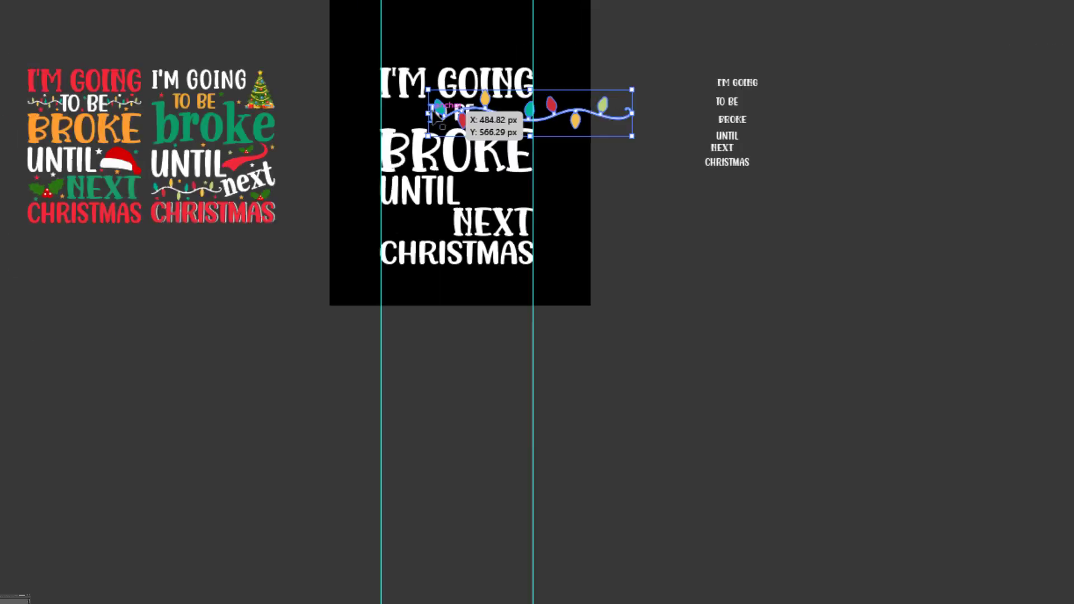
scroll(588, 97, up, 1)
Step: Shrink the light string and fit it between TO BE and the right guide, vertically centred on the line
drag(653, 122, 585, 126)
scroll(393, 121, up, 1)
scroll(397, 128, up, 1)
scroll(585, 126, up, 2)
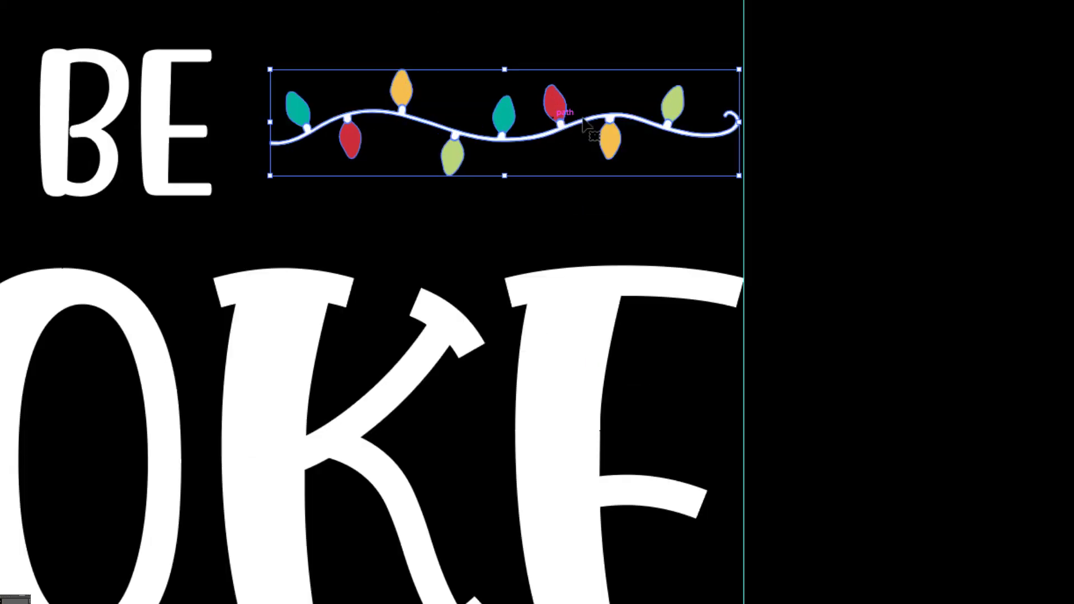
key(Right)
key(Right)
drag(507, 175, 505, 184)
Step: Enlarge TO BE so that its last letter meets the start of the light string
click(210, 129)
drag(211, 123, 262, 145)
scroll(370, 122, down, 2)
scroll(369, 121, down, 1)
click(361, 114)
scroll(408, 133, down, 3)
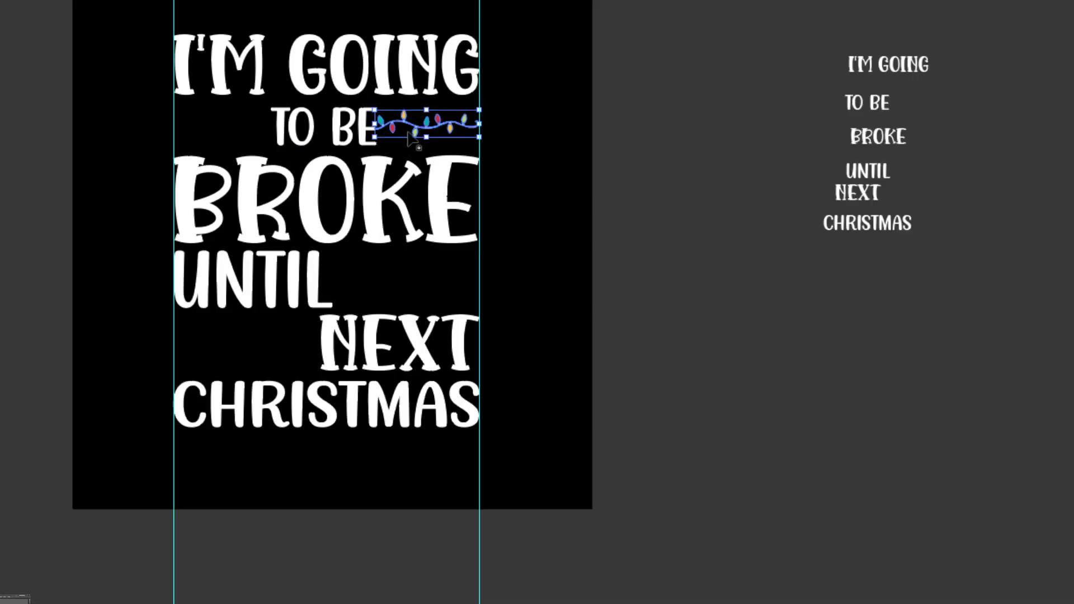
Step: Make a reflected copy of the light string and fit it between the left guide and TO BE
scroll(412, 140, up, 2)
right_click(409, 130)
mouse_move(472, 351)
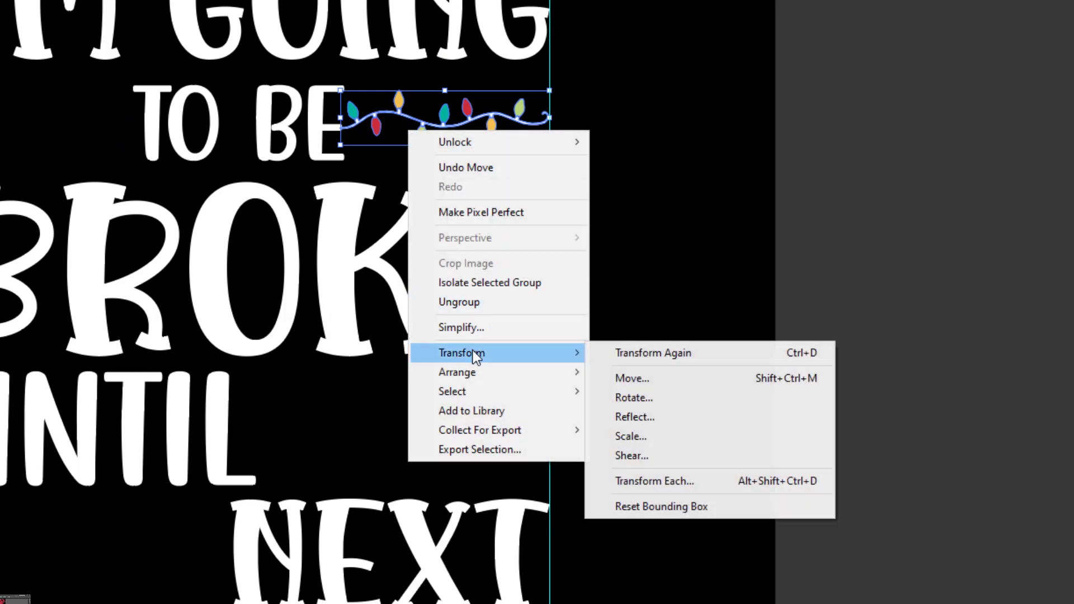
click(662, 417)
click(462, 403)
drag(515, 135, 372, 211)
scroll(134, 150, up, 2)
key(Right)
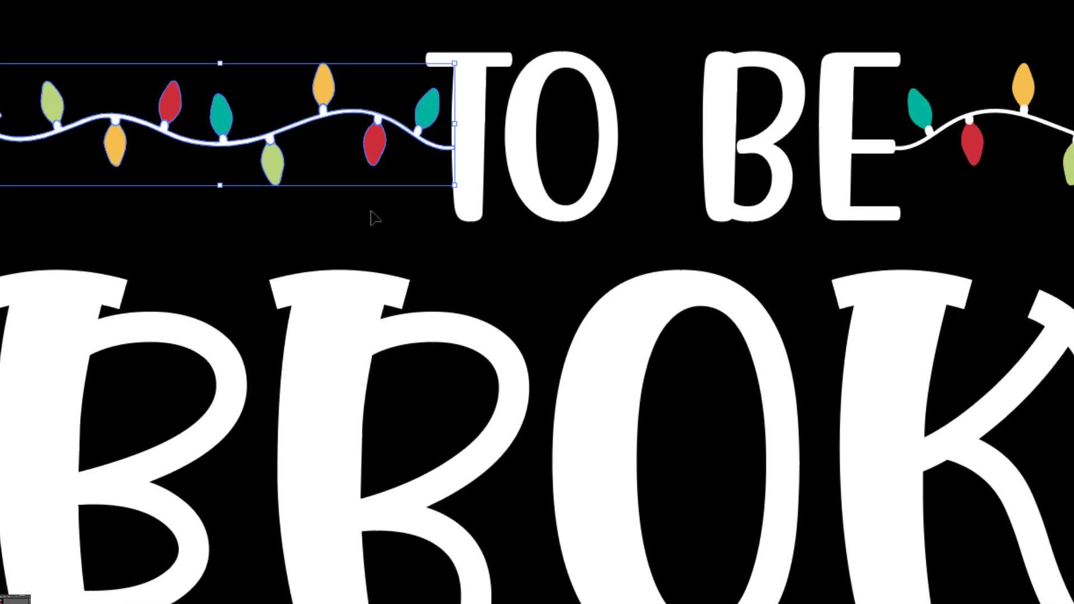
click(386, 245)
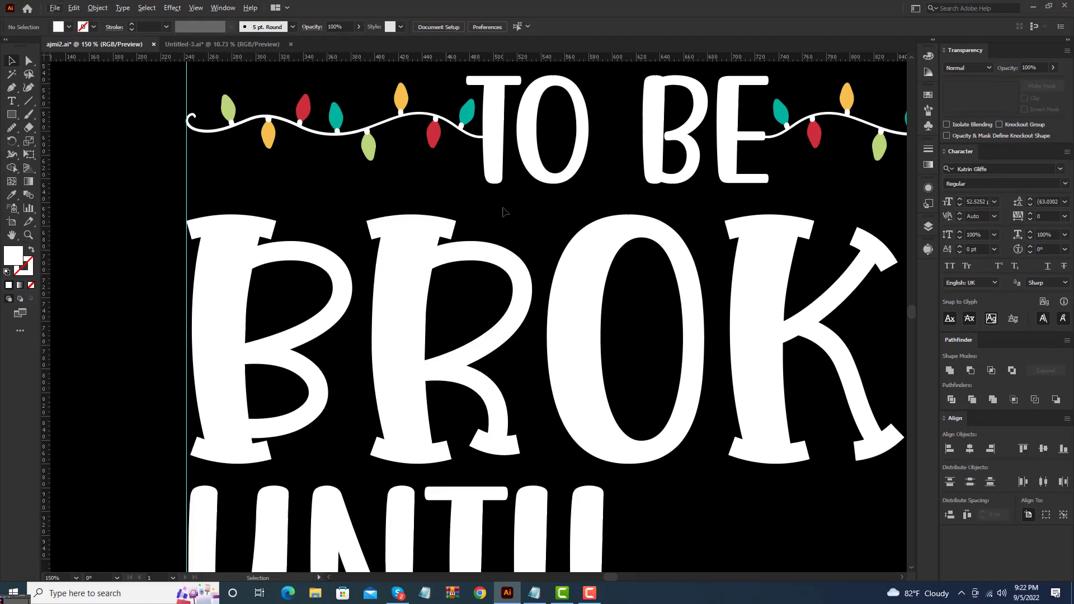
Step: Copy all the Christmas graphics from Untitled-3.ai and place them below the reference designs in ajmi2.ai
scroll(503, 209, down, 2)
drag(513, 203, 444, 243)
drag(701, 235, 610, 252)
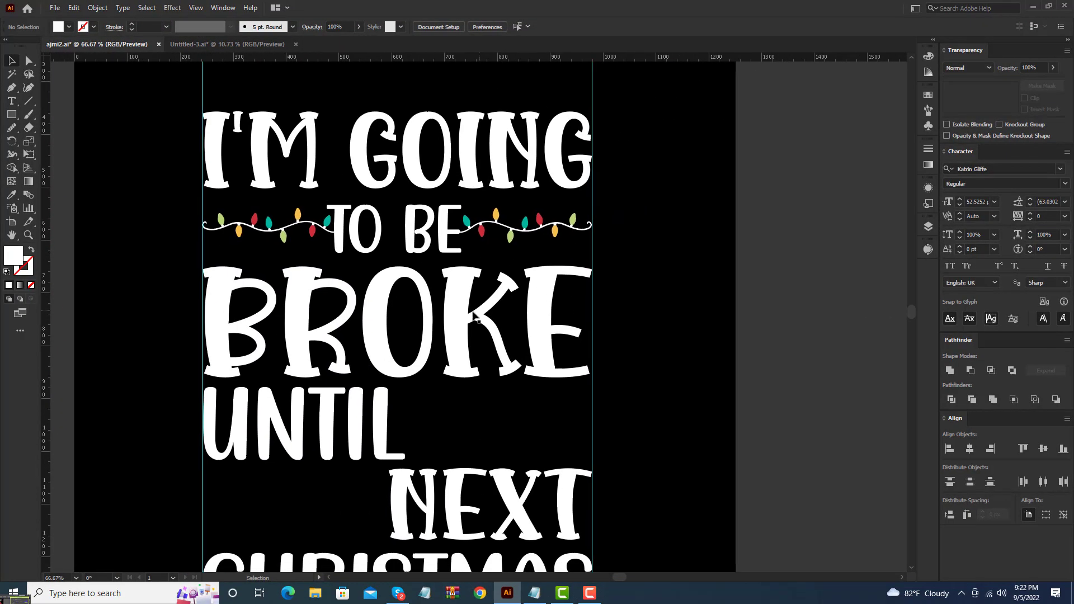
click(463, 323)
scroll(459, 321, down, 1)
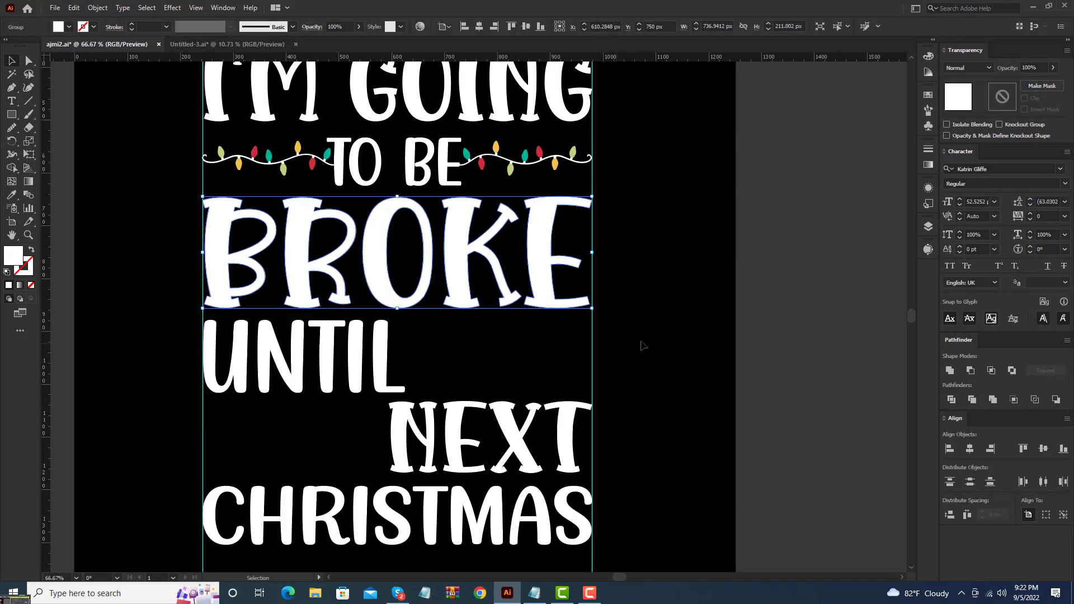
click(266, 44)
drag(569, 203, 704, 347)
drag(608, 241, 385, 423)
scroll(791, 314, down, 3)
click(502, 405)
drag(502, 404, 445, 355)
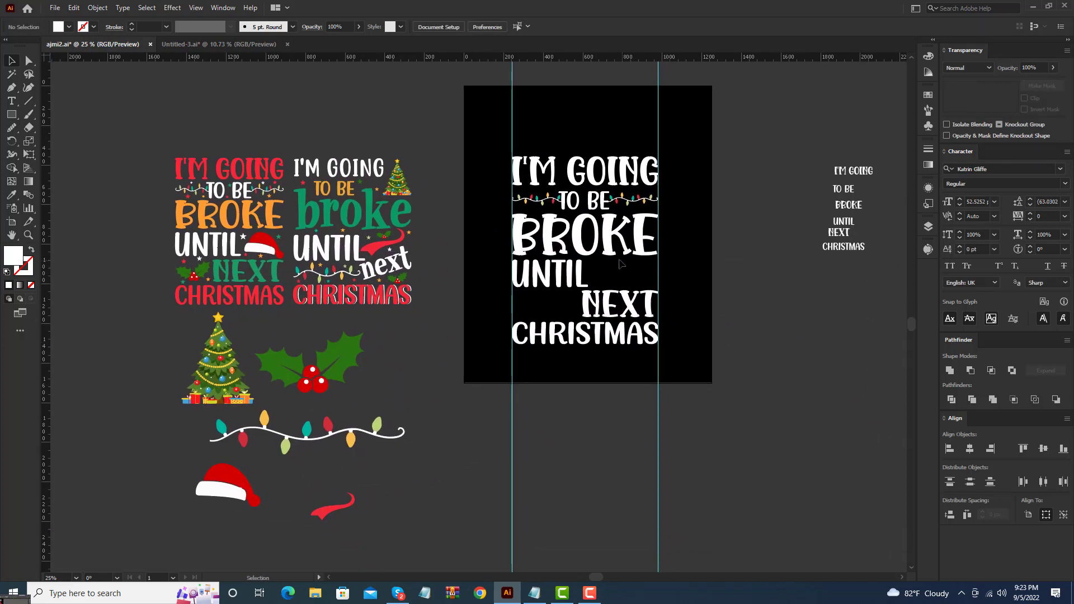
Step: Move the Santa hat graphic onto the artboard, into the space after UNTIL
drag(224, 482, 618, 274)
scroll(618, 274, up, 2)
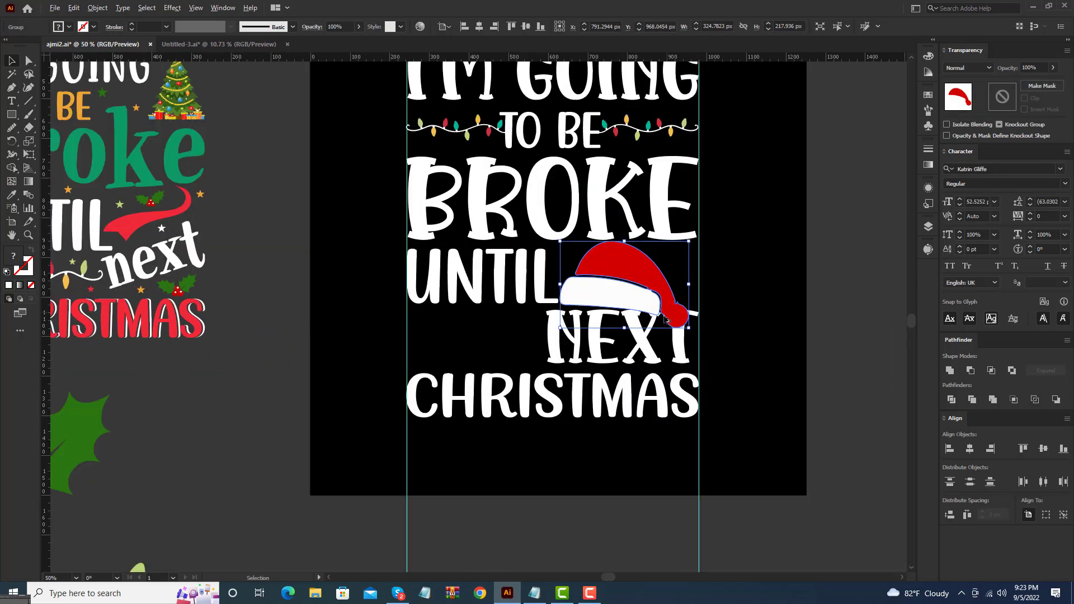
scroll(672, 311, up, 2)
scroll(631, 339, down, 2)
Step: Move NEXT and CHRISTMAS down together, and shrink the Santa hat to fit between UNTIL and the right guide
click(576, 368)
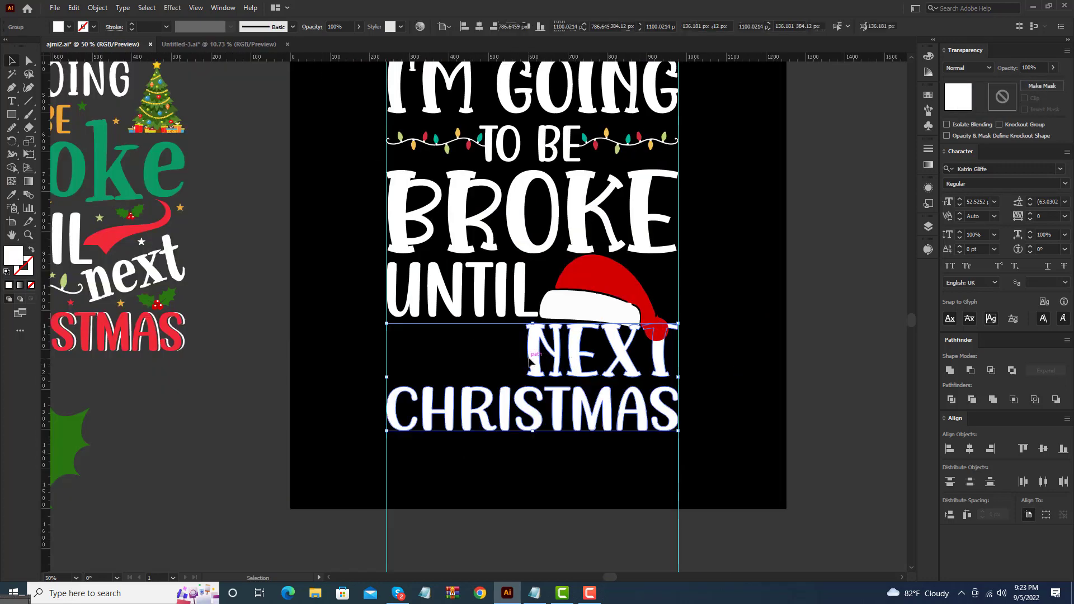
drag(540, 352, 540, 368)
drag(589, 310, 572, 297)
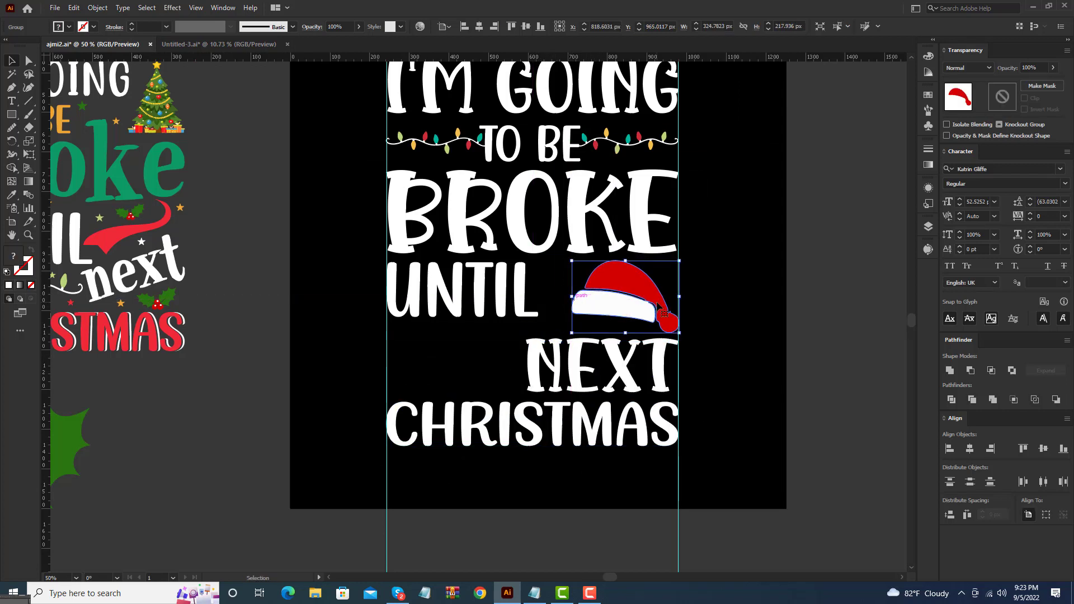
Step: Enlarge UNTIL toward the Santa hat and nudge NEXT up slightly beneath it
click(529, 302)
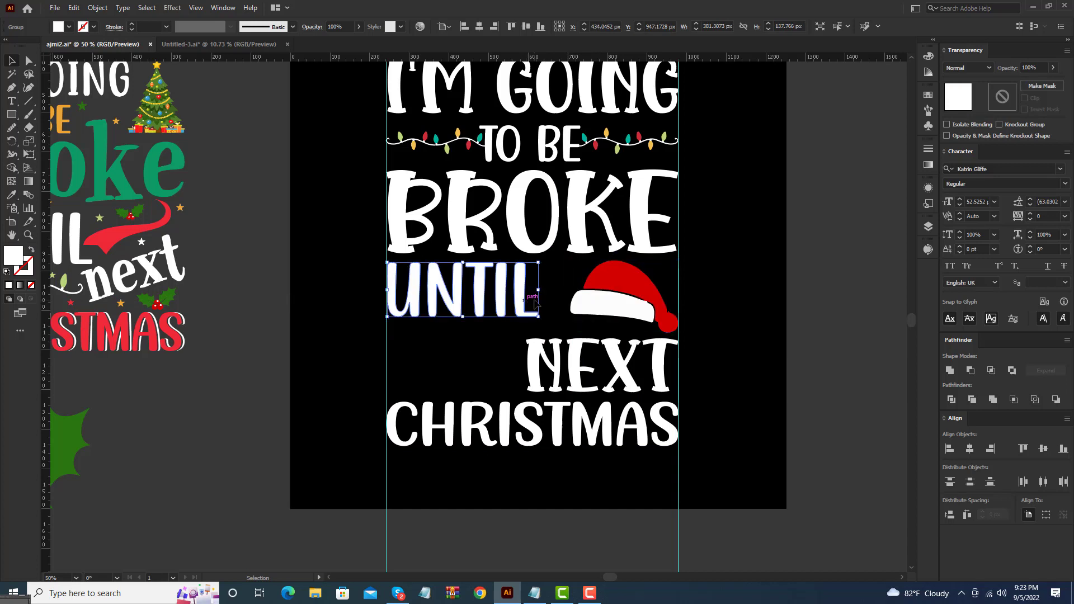
drag(539, 290, 563, 297)
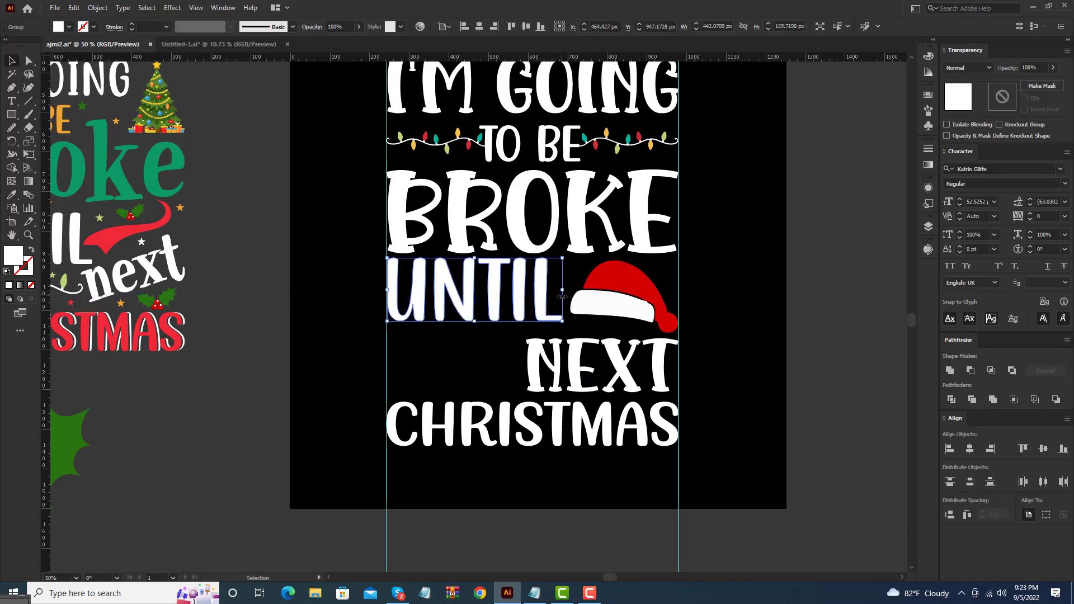
click(585, 369)
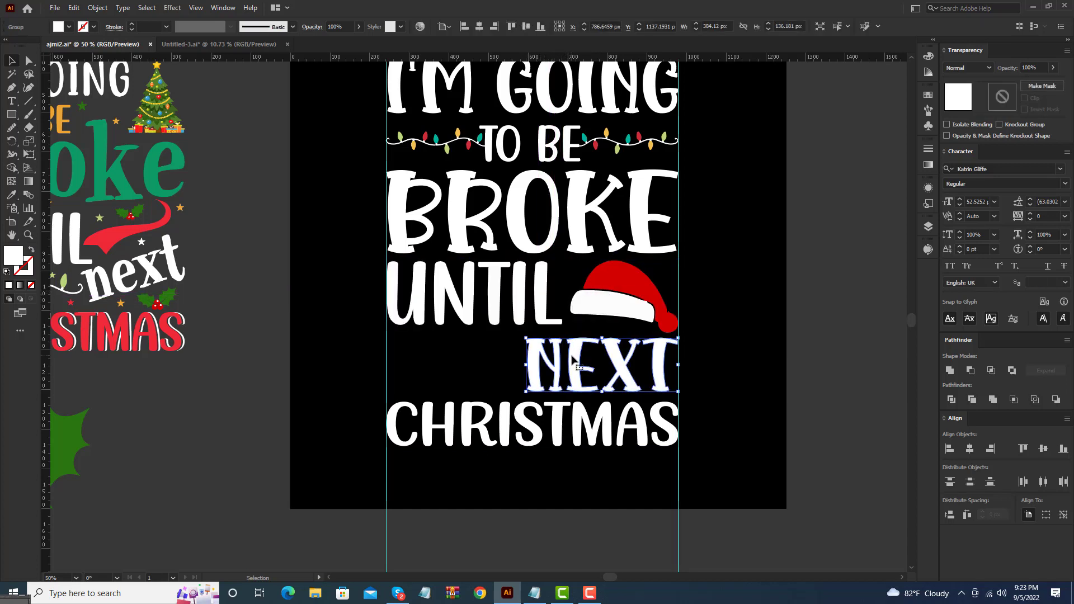
click(353, 373)
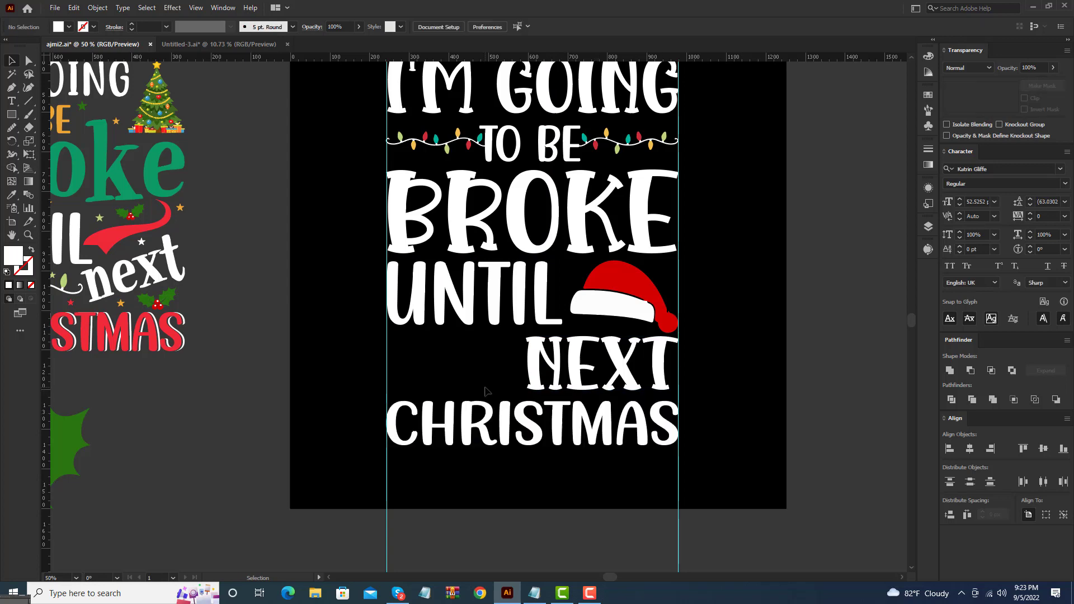
drag(352, 373, 464, 296)
scroll(464, 295, down, 2)
scroll(341, 318, up, 1)
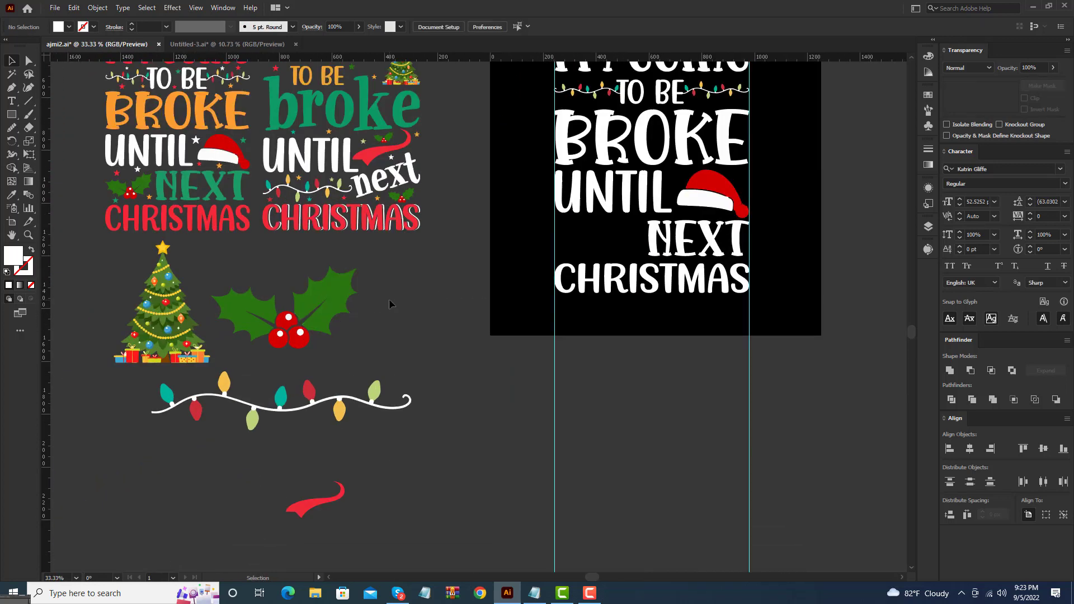
click(328, 303)
drag(327, 302, 653, 225)
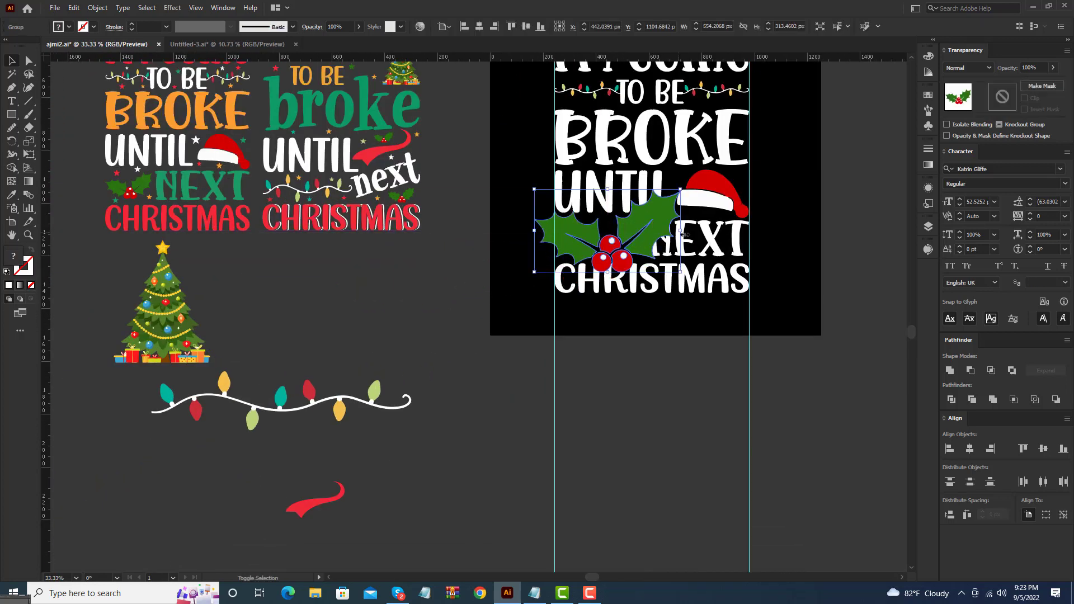
key(ctrl+z)
Step: Place a copy of the holly about 233 px wide between the left guide and NEXT, and enlarge NEXT toward it
drag(321, 300, 670, 224)
scroll(669, 224, up, 2)
drag(747, 242, 541, 256)
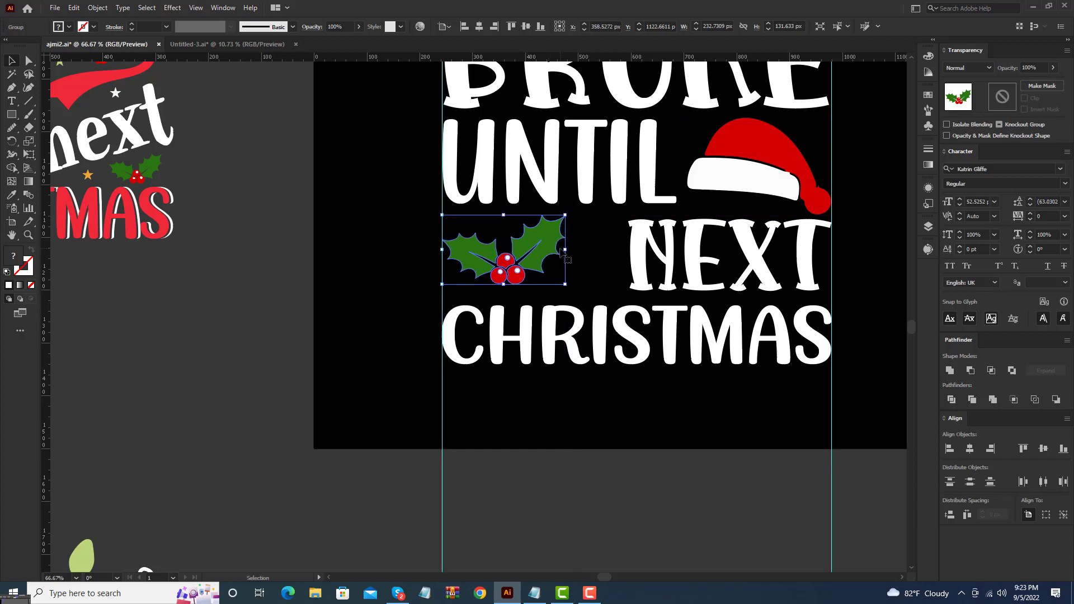
click(685, 255)
drag(630, 255, 595, 262)
Step: Enlarge UNTIL slightly to meet the Santa hat, and put a spare copy of the hat among the source graphics
click(722, 182)
click(651, 176)
drag(677, 161, 418, 319)
click(718, 178)
scroll(719, 171, down, 2)
scroll(650, 215, up, 2)
Step: Shrink the holly slightly and nudge it up and to the right into the gap before NEXT
click(660, 208)
drag(659, 209, 606, 216)
key(Up)
key(Up)
key(Up)
key(Up)
key(Up)
key(Up)
key(Up)
key(Up)
key(Up)
key(Right)
key(Right)
key(Right)
key(Right)
key(Right)
key(Right)
key(Right)
Step: Enlarge NEXT to about 475 px wide so that it fills the space between the holly and the right guide
drag(632, 245, 647, 211)
click(622, 248)
click(655, 211)
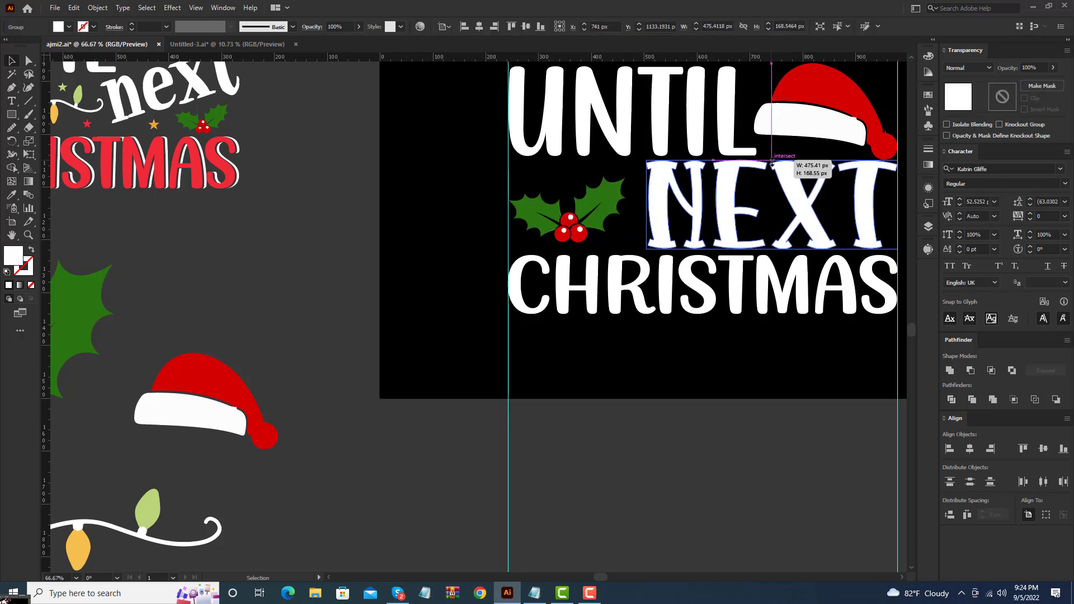
key(ctrl+shift+a)
Step: Shrink the Santa hat slightly to leave a small gap between it and UNTIL
scroll(772, 161, down, 2)
drag(756, 245, 723, 307)
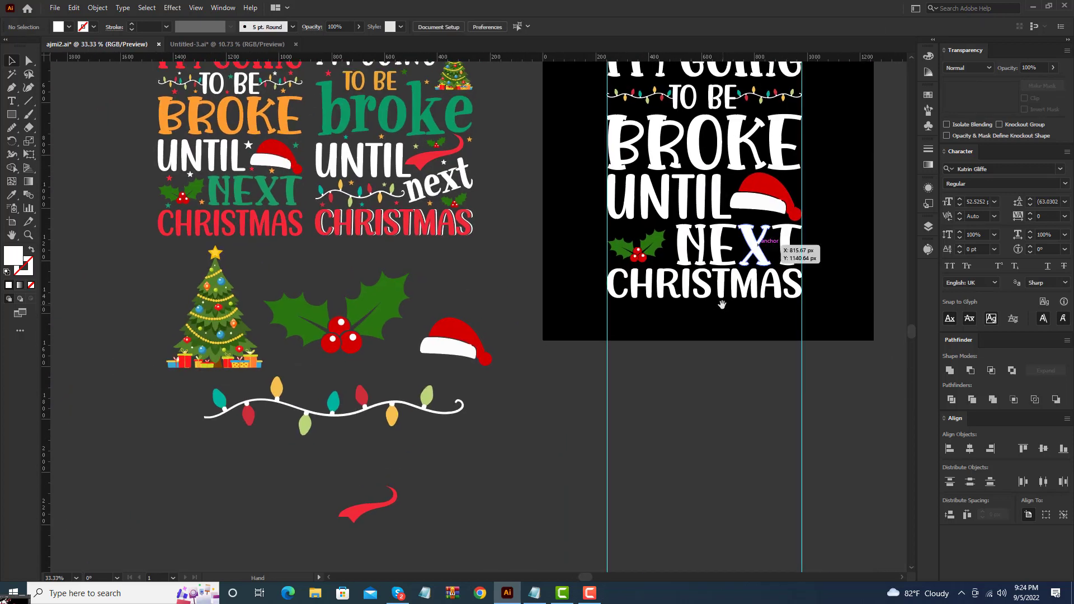
click(722, 288)
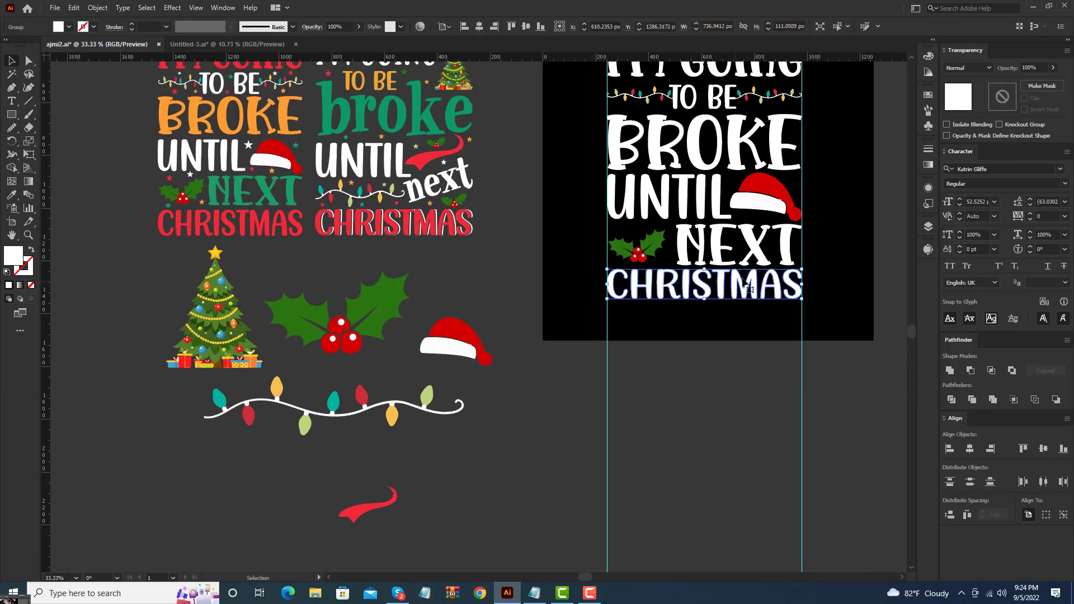
key(ctrl+shift+a)
drag(823, 201, 797, 291)
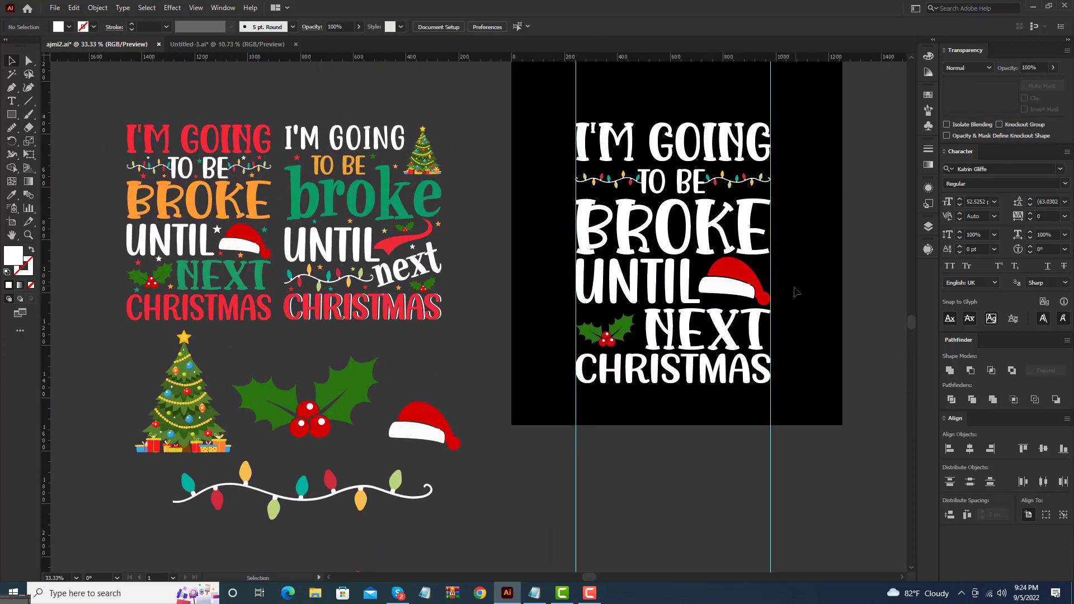
click(717, 274)
scroll(728, 275, up, 1)
drag(682, 252, 687, 254)
scroll(687, 253, down, 1)
Step: Nudge CHRISTMAS down 1 px to refine its gap beneath NEXT
click(701, 370)
drag(700, 369, 701, 370)
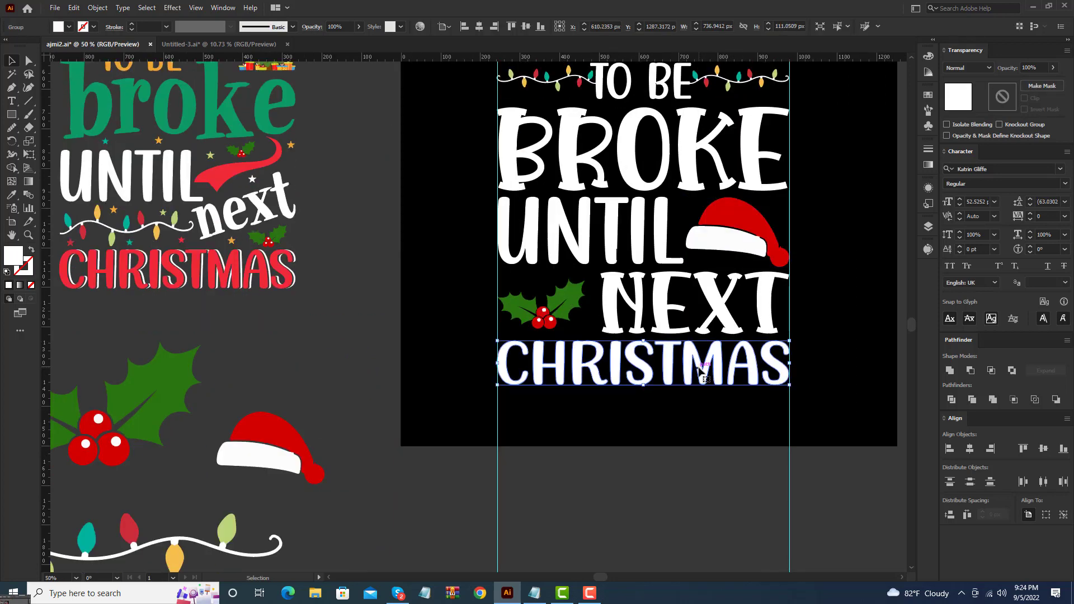
click(855, 332)
scroll(845, 314, down, 1)
drag(838, 278, 794, 327)
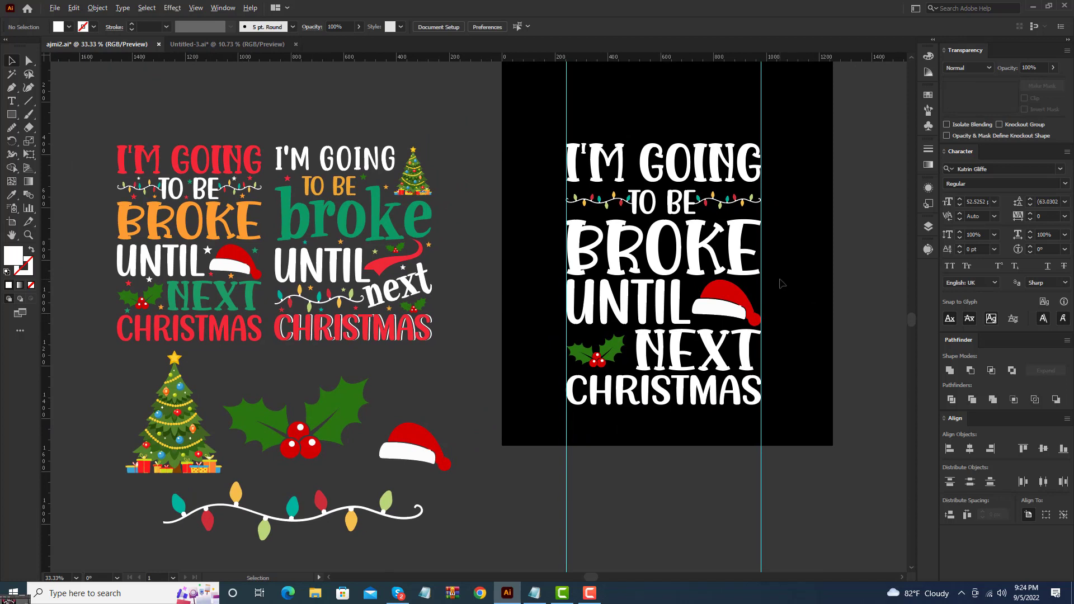
Step: Nudge I'M GOING down closer to TO BE and select both light strings
click(602, 173)
key(Down)
key(Down)
key(Down)
key(Down)
key(Down)
key(Down)
key(Down)
key(Down)
click(609, 194)
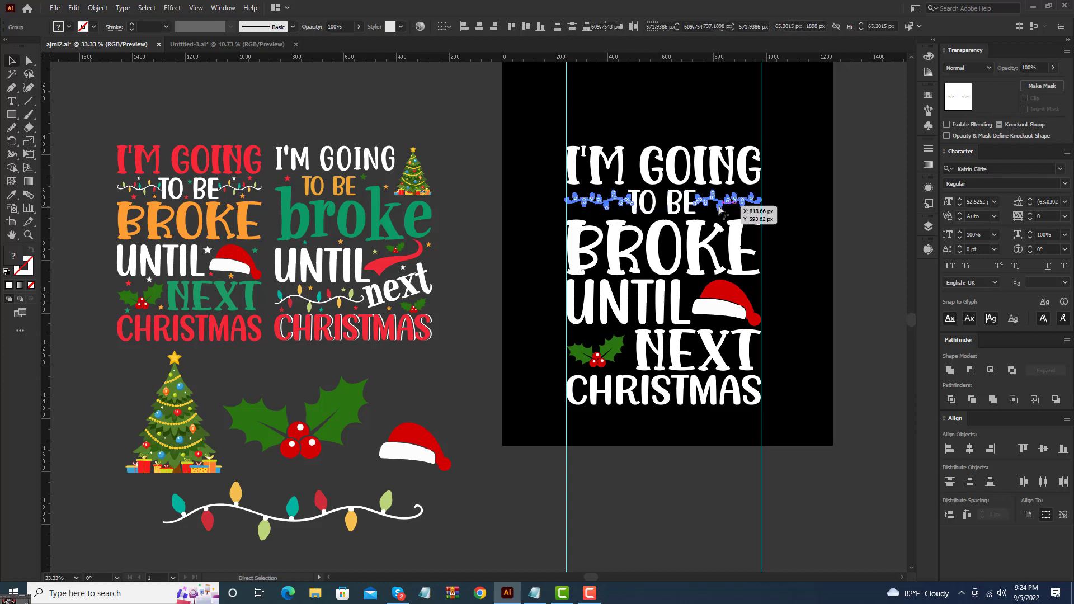
Step: Add TO BE to the selected light strings and align them all by their vertical centers
click(697, 198)
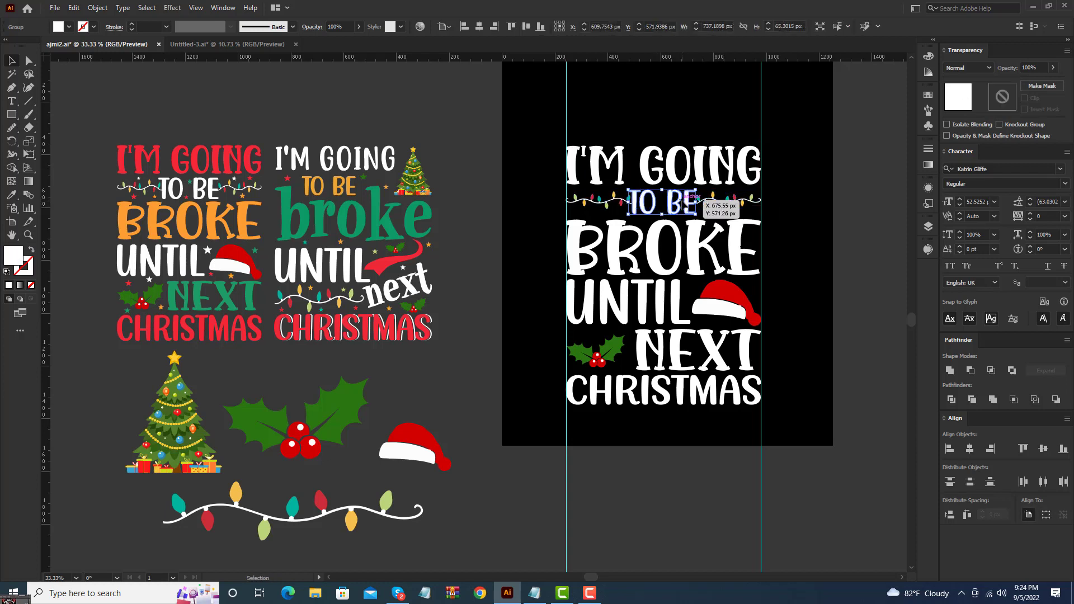
shift+click(615, 206)
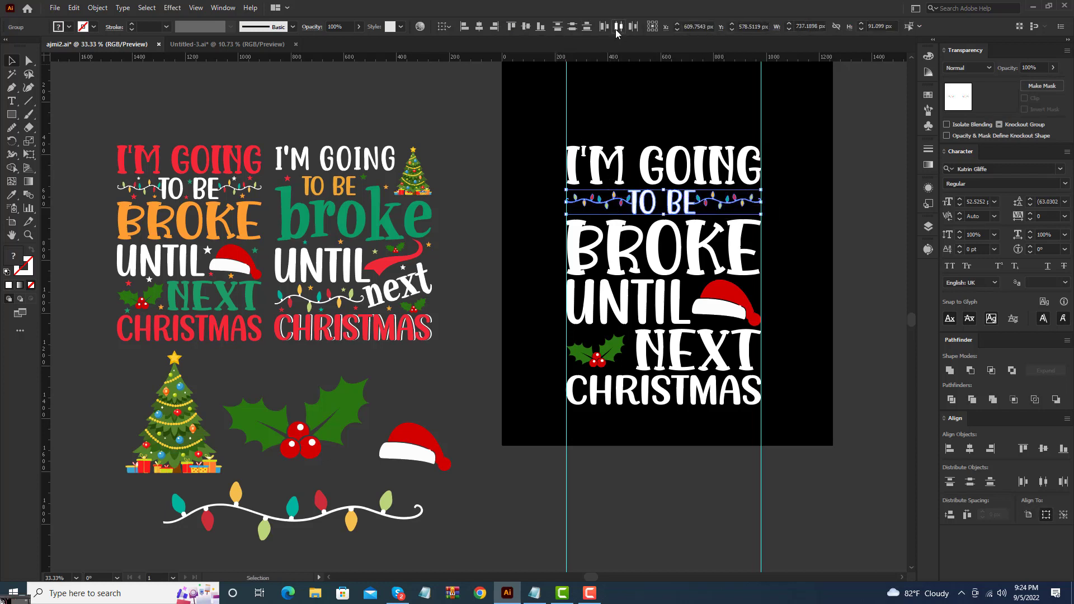
click(525, 26)
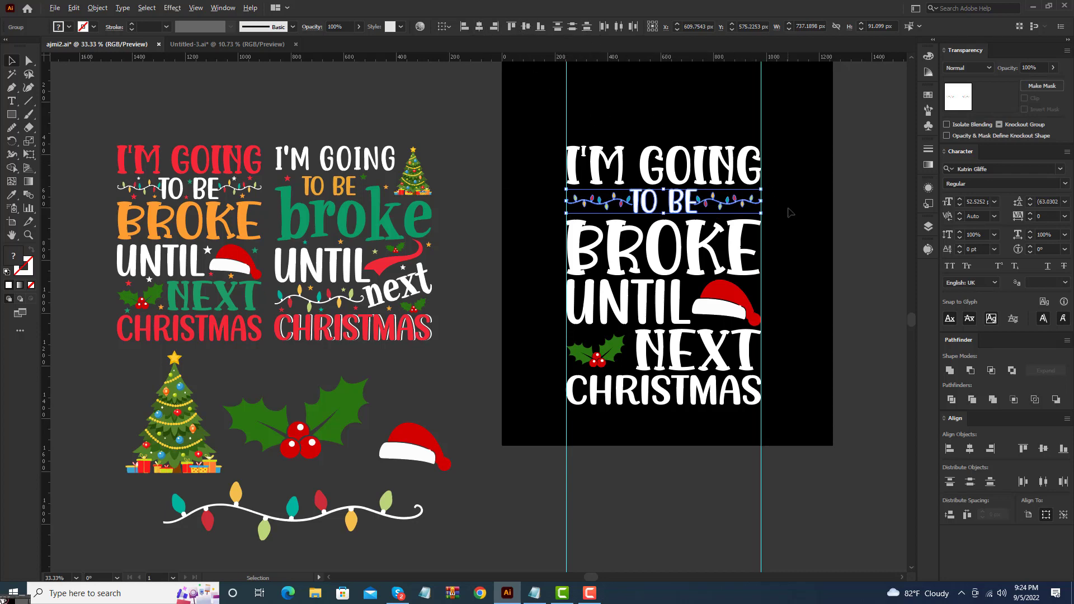
Step: Remove TO BE from the selection and nudge both light strings up 9 px
scroll(789, 210, up, 2)
click(660, 200)
key(Up)
key(Up)
key(Up)
key(Up)
key(Up)
key(Up)
key(Up)
key(Up)
key(Up)
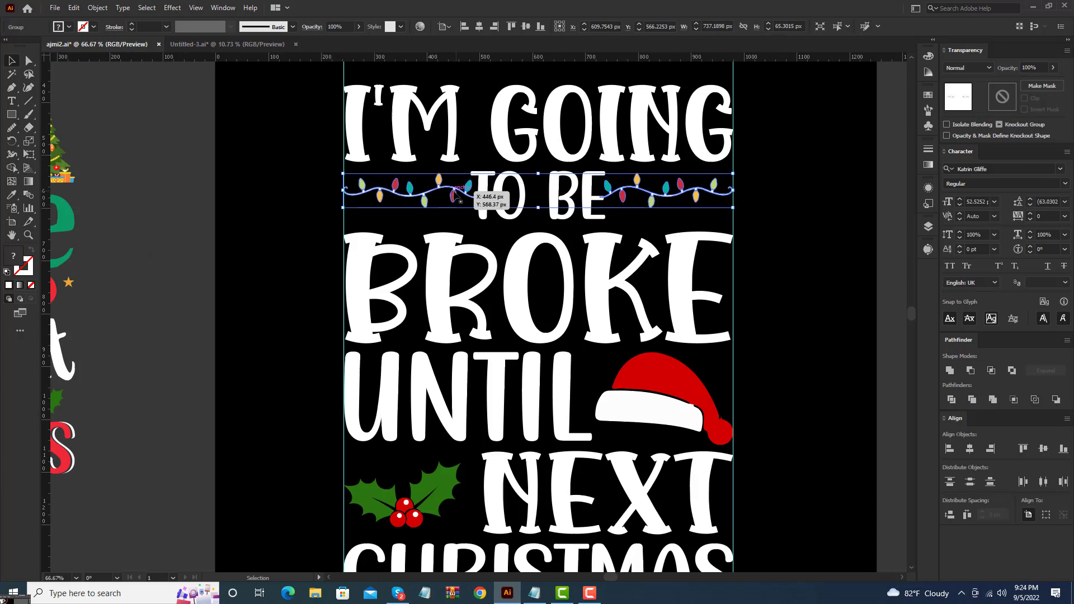
Step: Ungroup the two light strings and widen the one before TO BE to about 257 px so it meets the T
right_click(468, 196)
click(493, 304)
click(459, 216)
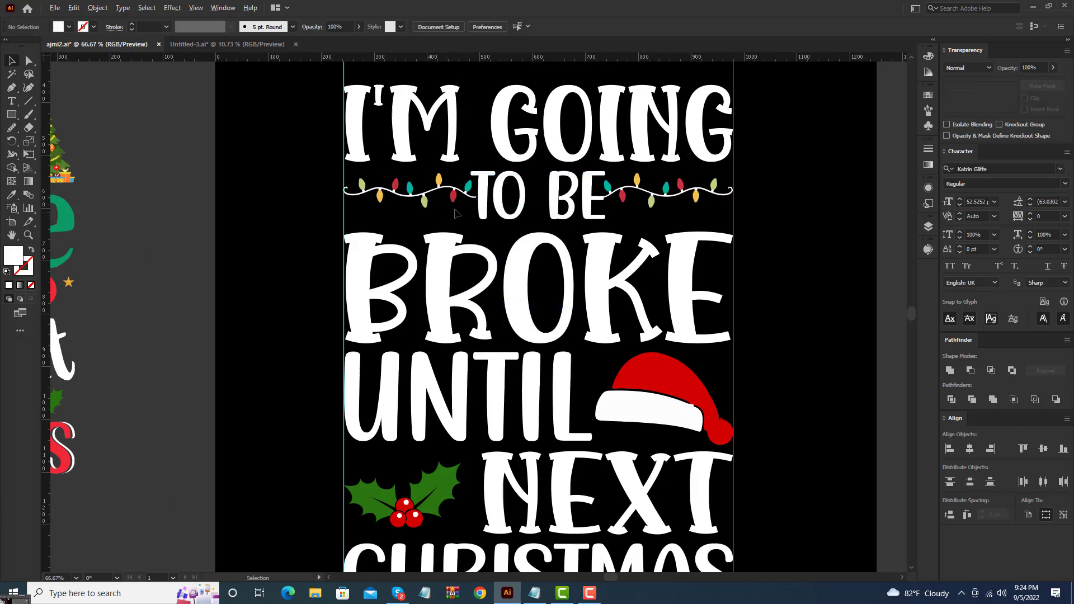
scroll(462, 210, up, 2)
click(504, 168)
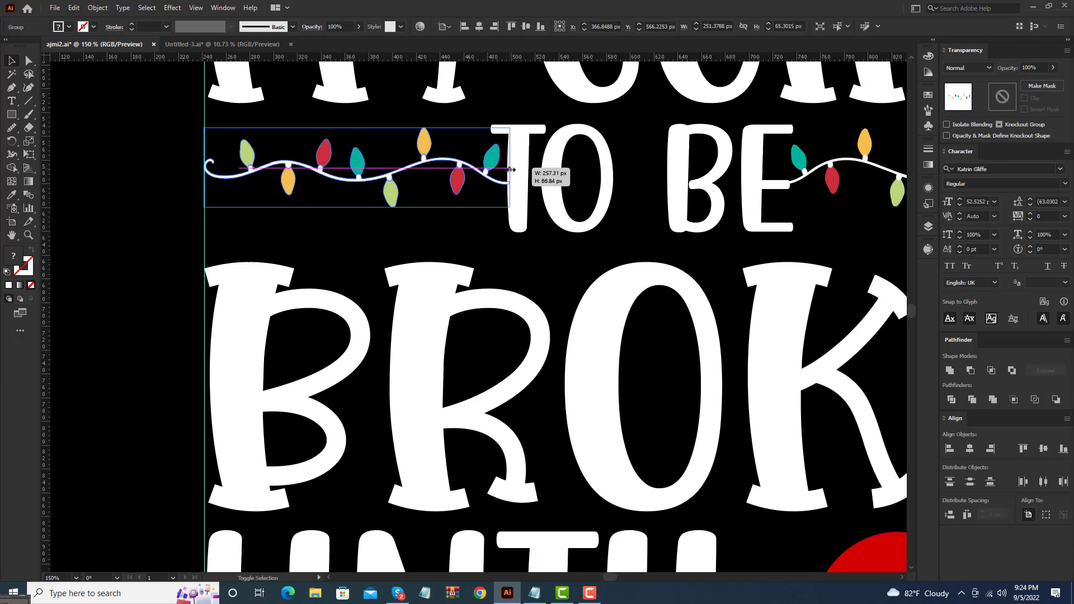
click(471, 177)
scroll(471, 177, down, 2)
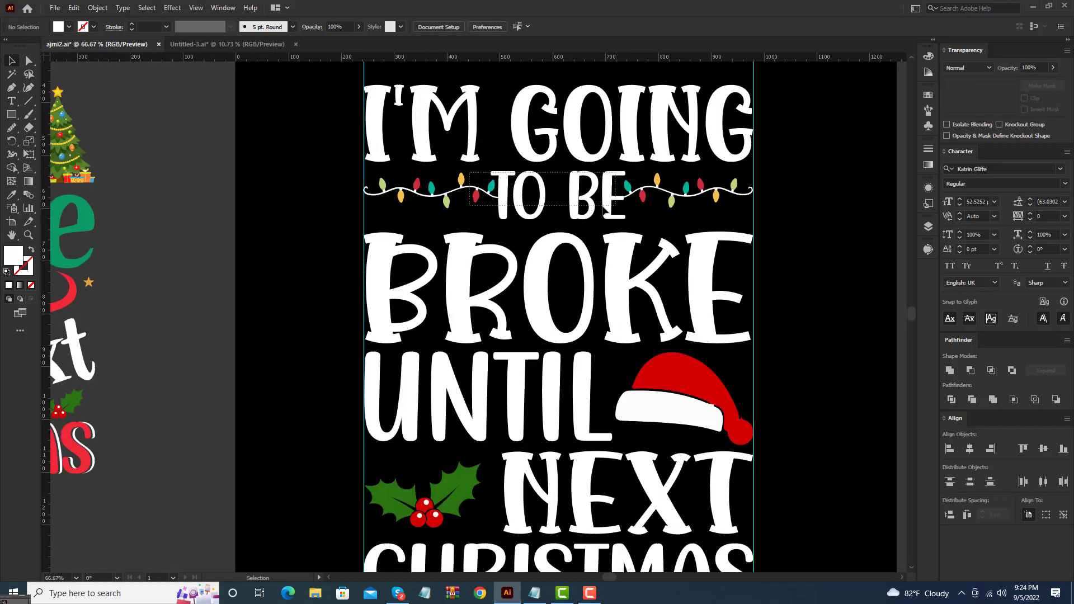
Step: Nudge BROKE up 3 px to tighten its gap beneath TO BE
click(661, 187)
click(806, 217)
scroll(806, 217, down, 1)
click(721, 249)
key(Up)
key(Up)
key(Up)
click(813, 249)
scroll(813, 249, down, 2)
Step: Recolor BROKE with a golden yellow fill at a hue of 48°
click(712, 255)
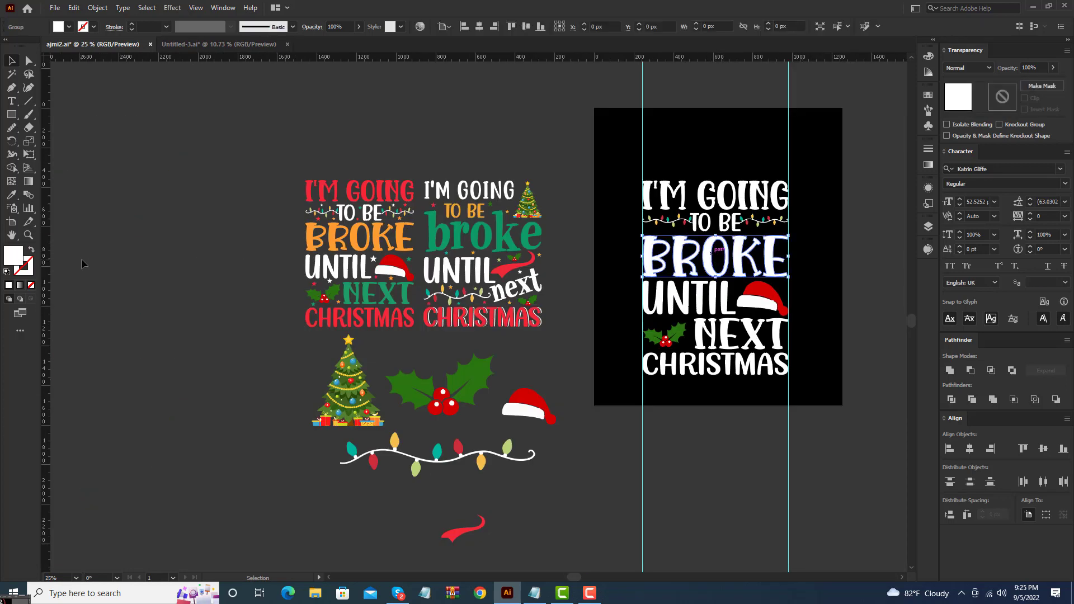
double_click(17, 259)
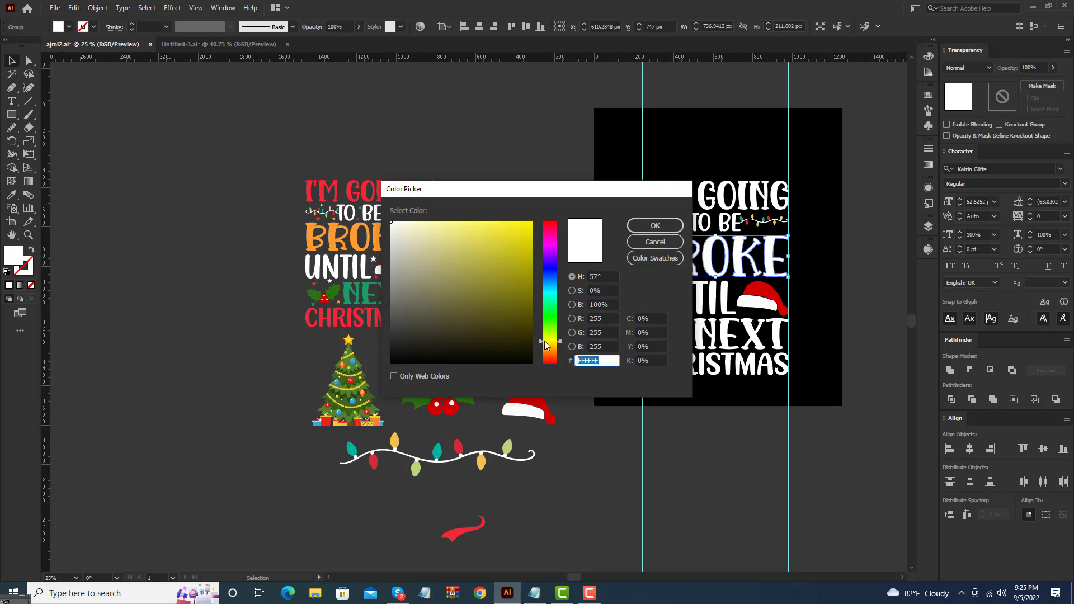
drag(545, 340, 545, 344)
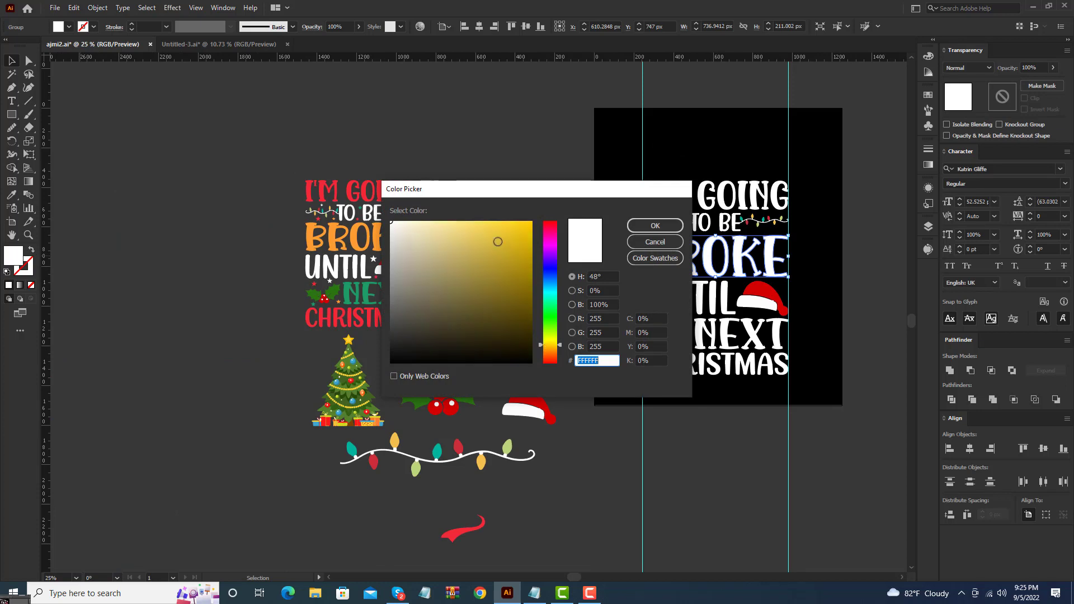
click(497, 240)
click(656, 226)
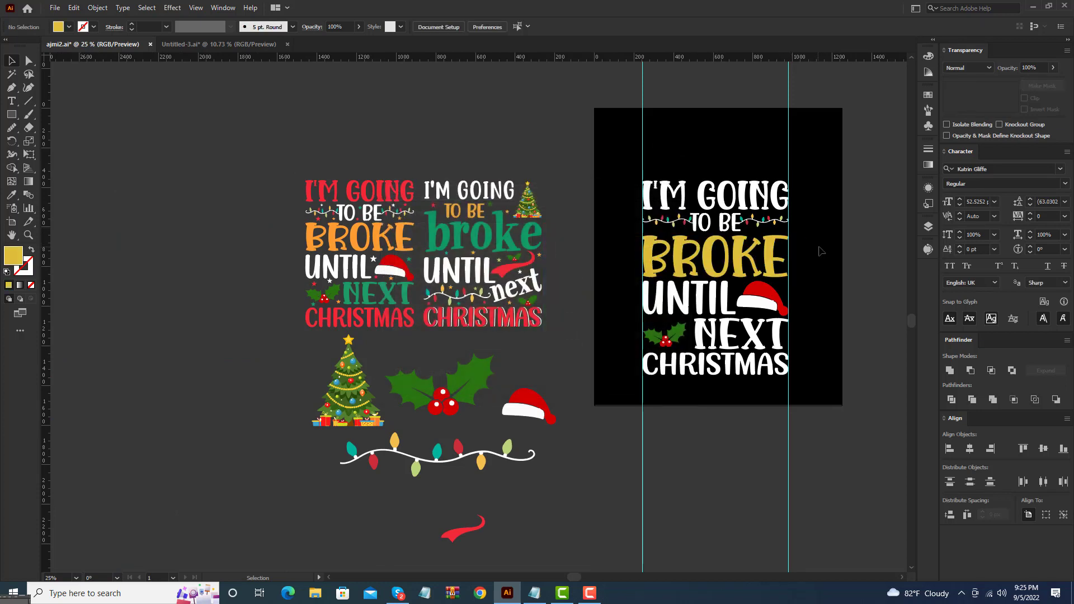
Step: Recolor I'M GOING with a bright red fill at a hue of 350°
click(737, 199)
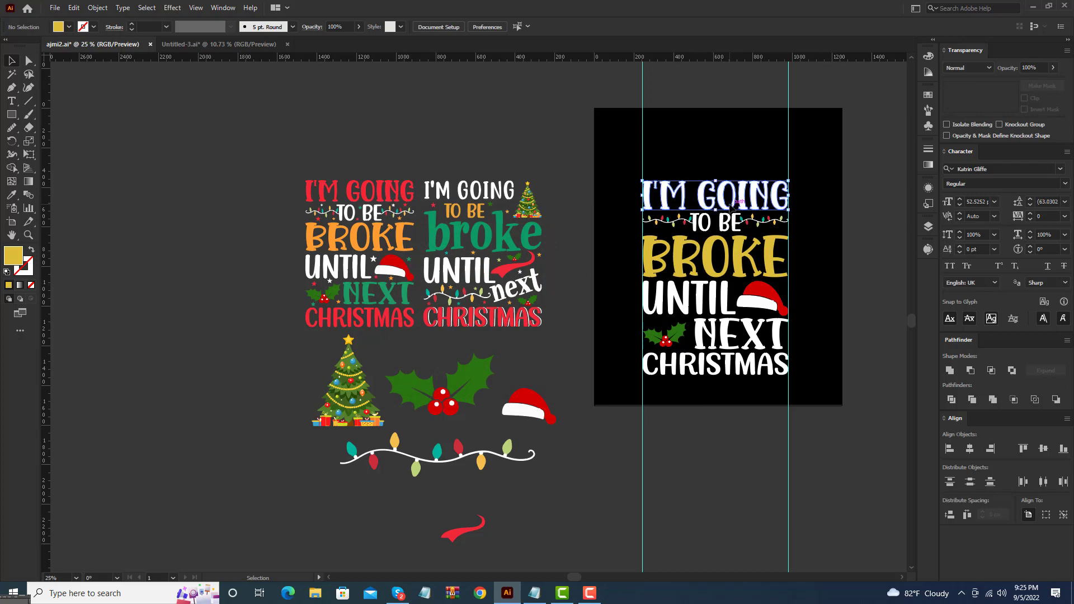
double_click(17, 254)
click(553, 229)
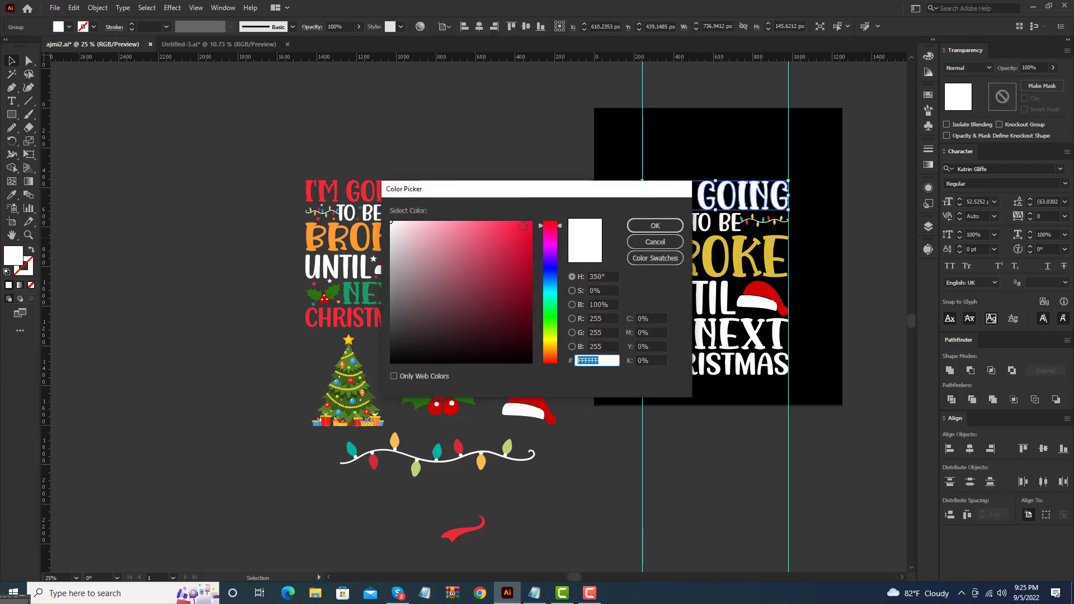
click(668, 227)
Step: Recolor NEXT with the green fill 218924
scroll(792, 229, up, 1)
click(693, 279)
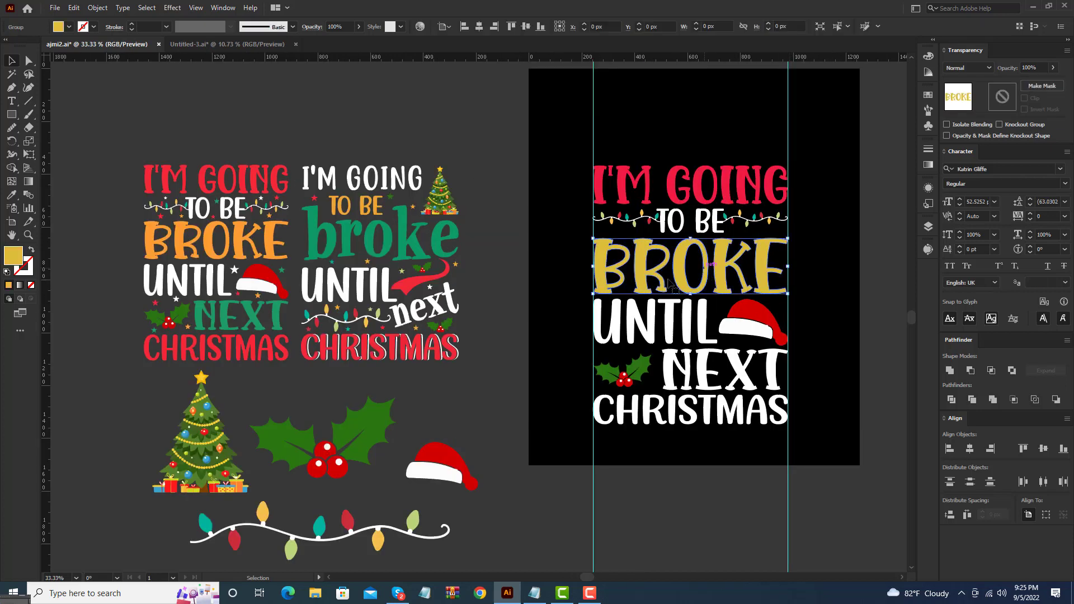
click(696, 330)
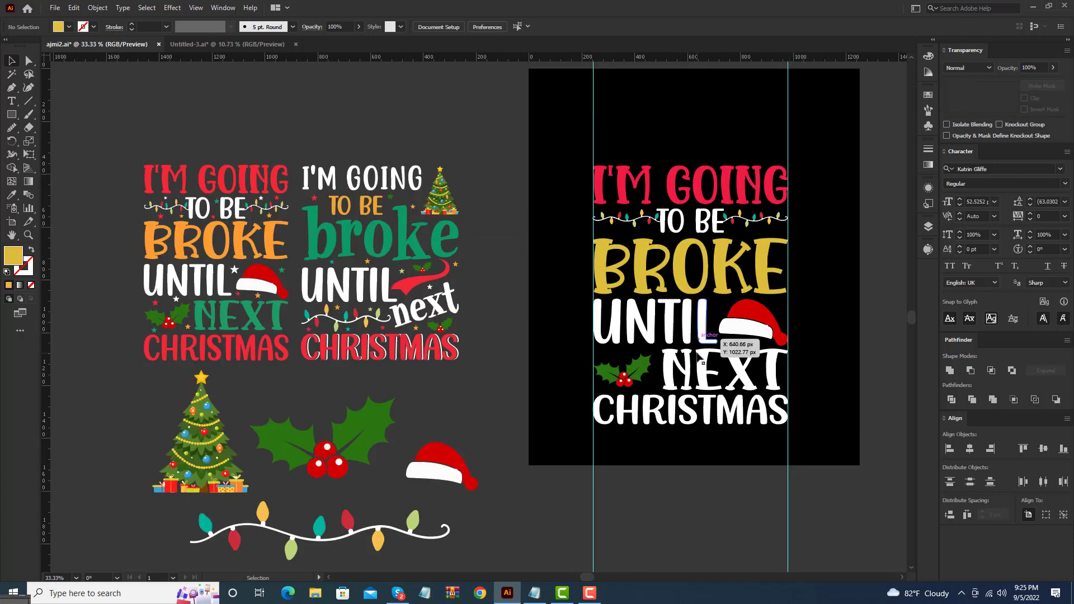
click(704, 375)
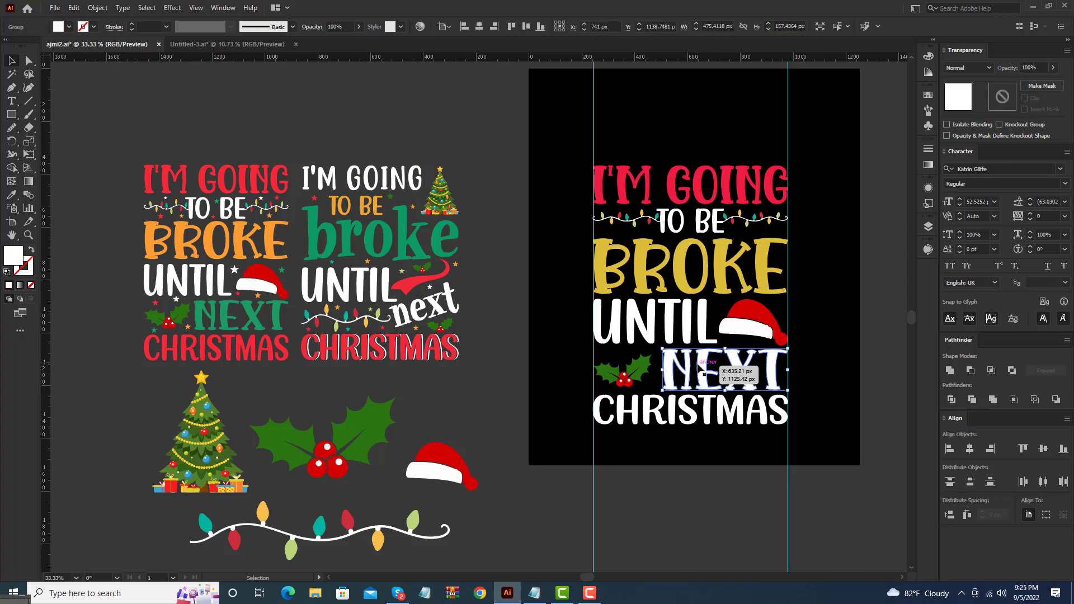
double_click(17, 260)
click(551, 321)
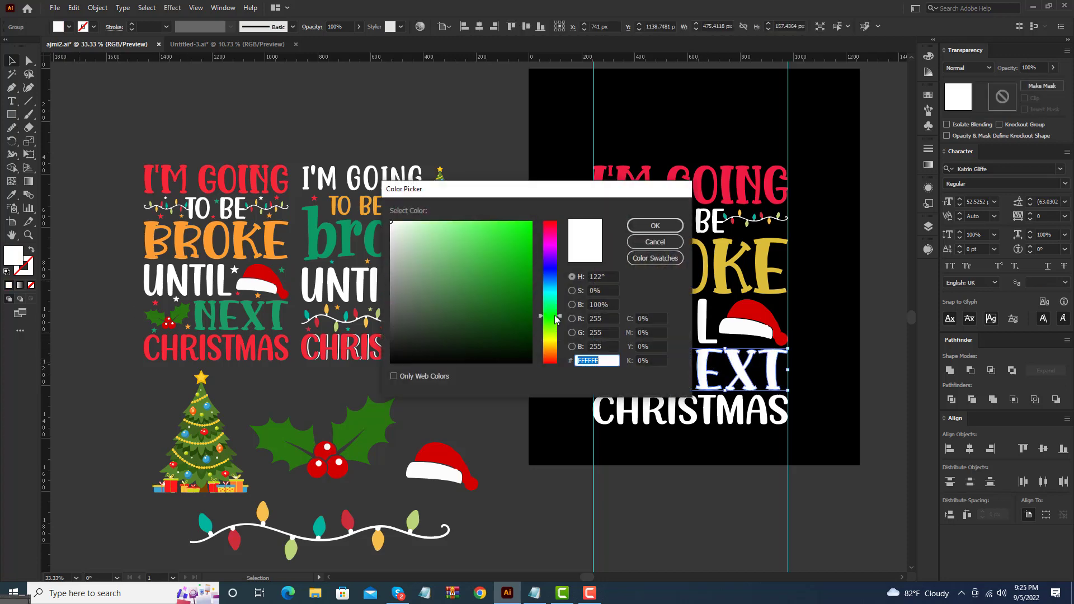
drag(556, 320, 556, 325)
text(217223)
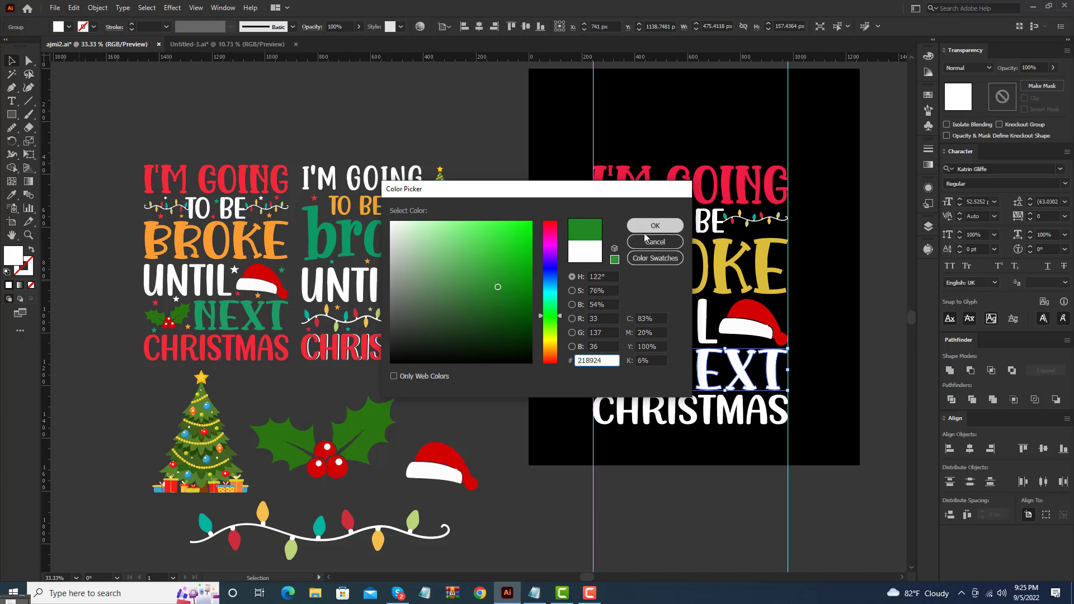
click(655, 226)
click(804, 311)
Step: Change the fill of NEXT to a more bluish teal green
click(746, 355)
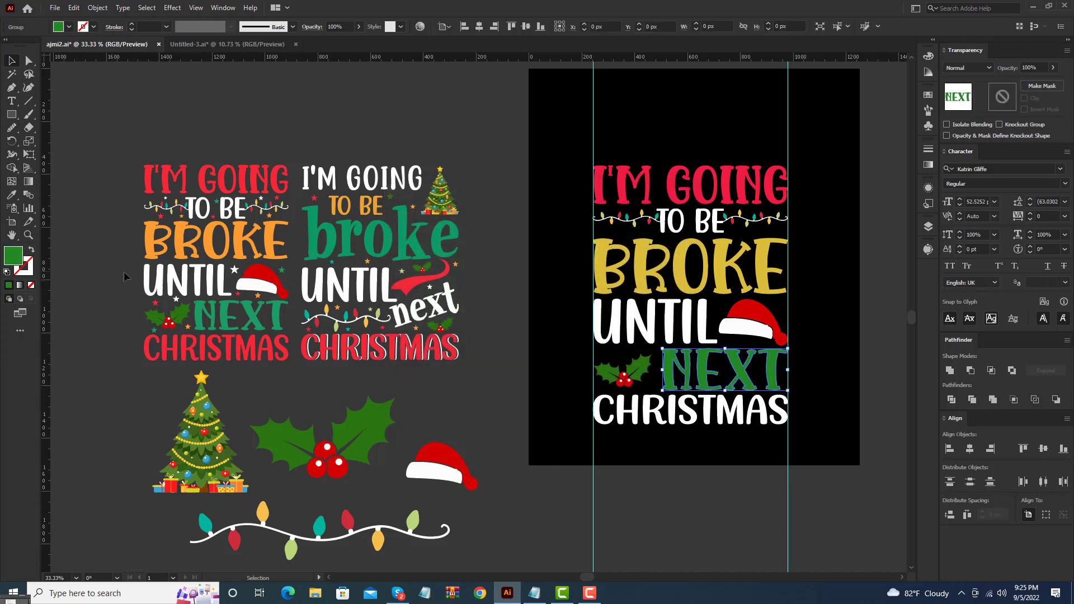
double_click(15, 254)
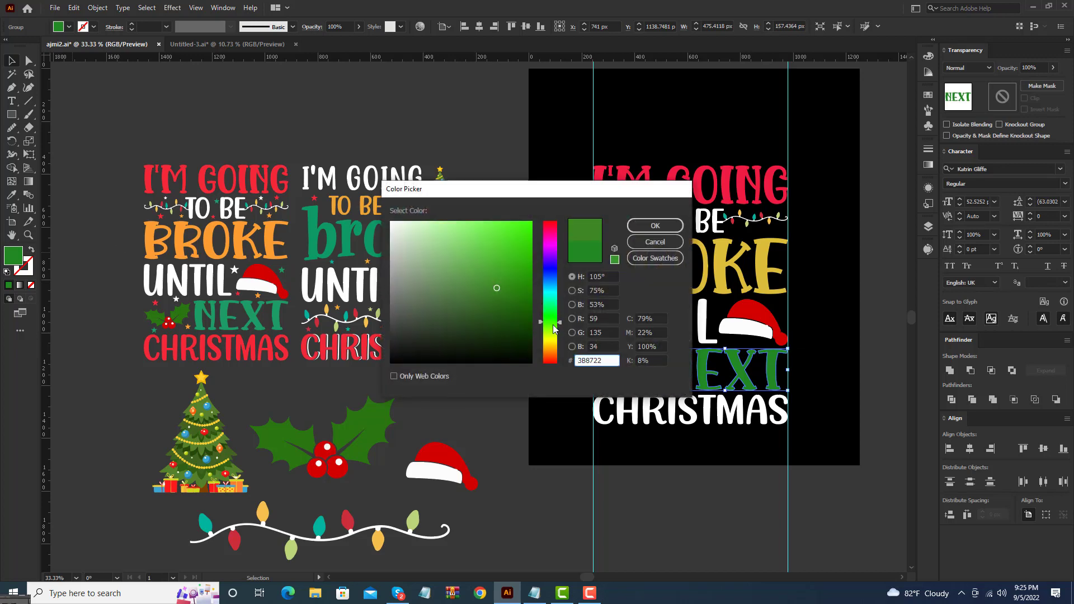
click(502, 310)
drag(552, 293, 554, 324)
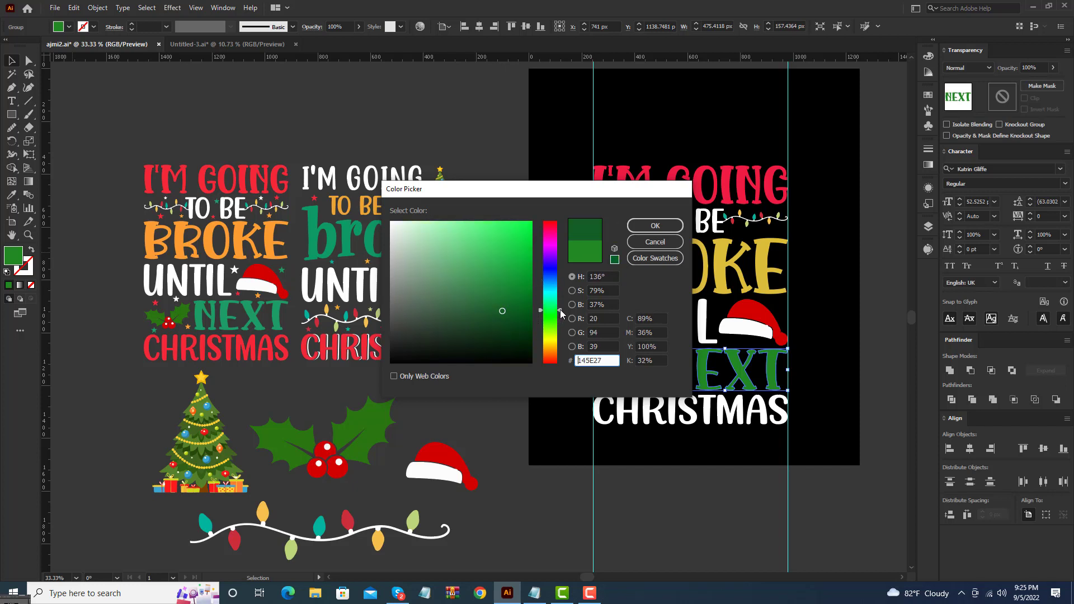
drag(525, 302, 503, 287)
click(655, 226)
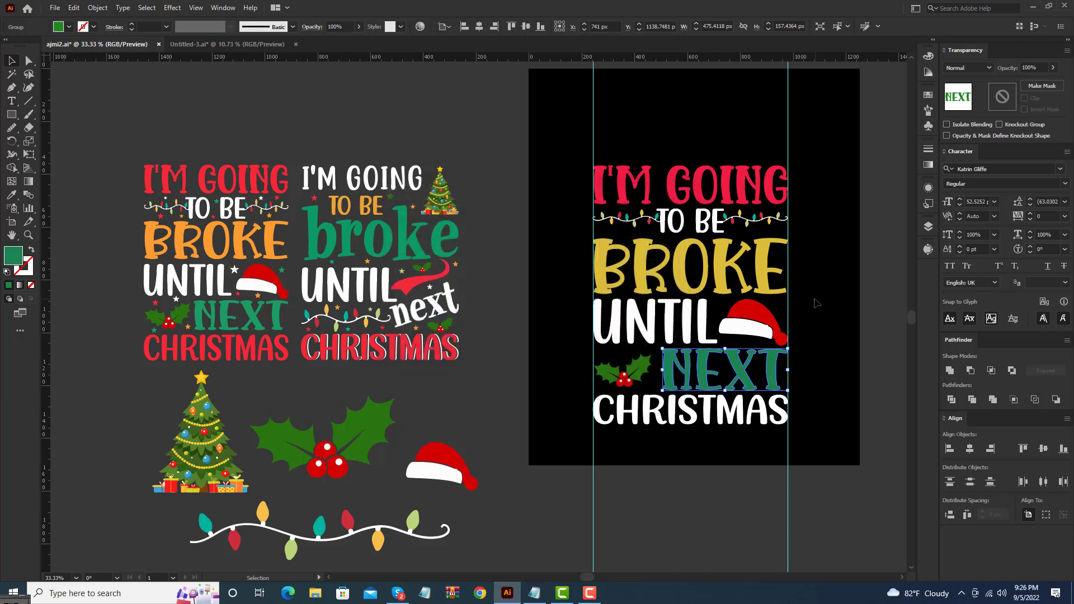
Step: Recolor CHRISTMAS and I'M GOING with the red sampled from the first reference design
click(772, 411)
key(i)
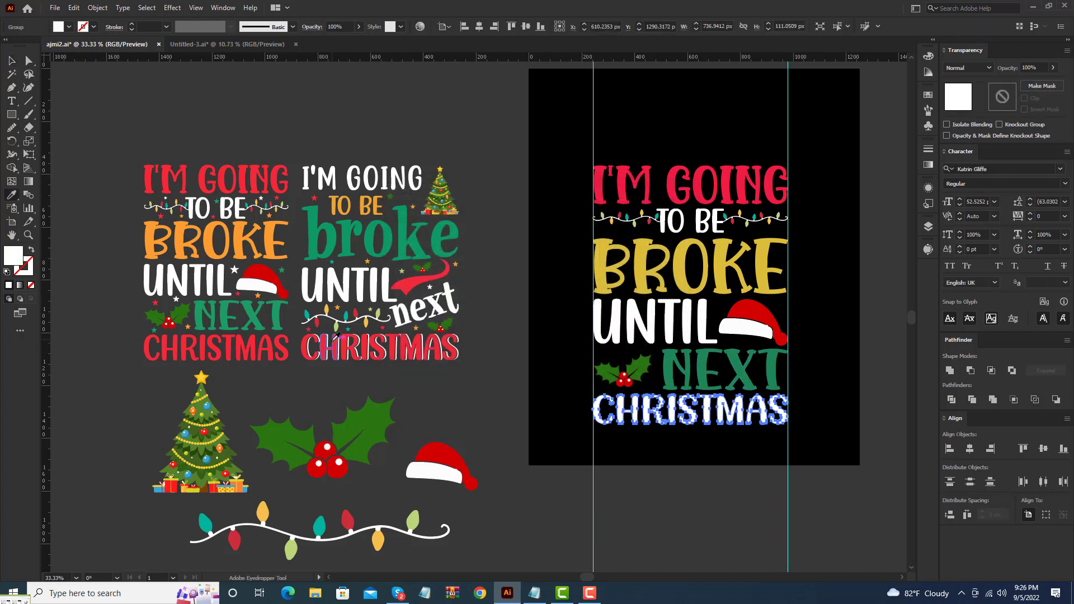
click(266, 340)
click(12, 64)
click(713, 173)
key(i)
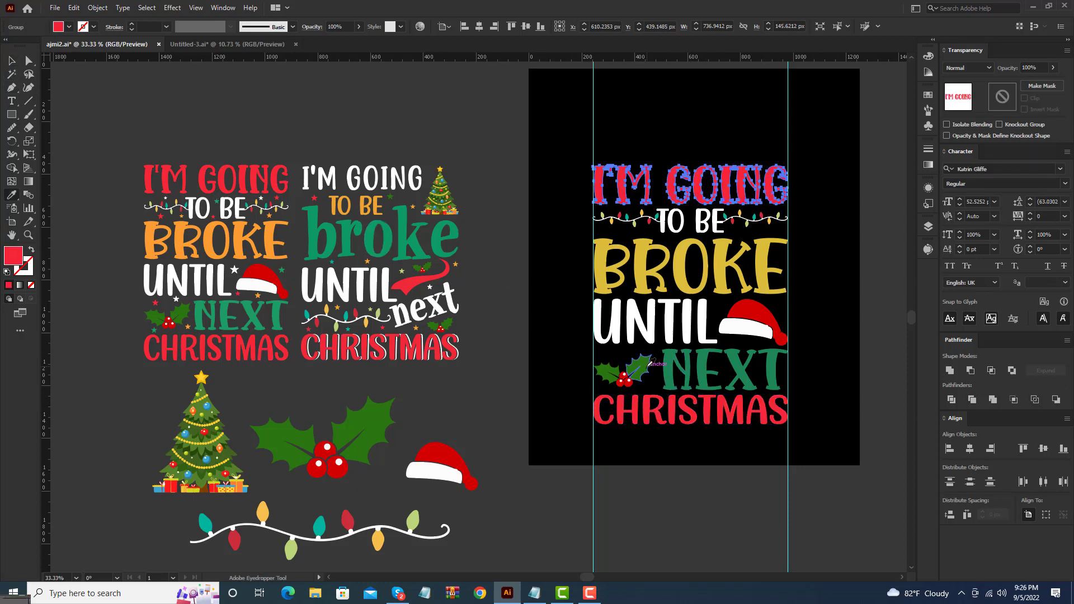
click(11, 65)
Step: Recolor BROKE with the orange sampled from BROKE in the first reference design
click(739, 280)
key(i)
click(212, 238)
click(13, 65)
click(827, 293)
Step: Draw three orange stars about 31 to 43 px wide, two flanking the top of the Santa hat and one below its brim
click(770, 328)
click(486, 260)
drag(23, 118, 55, 171)
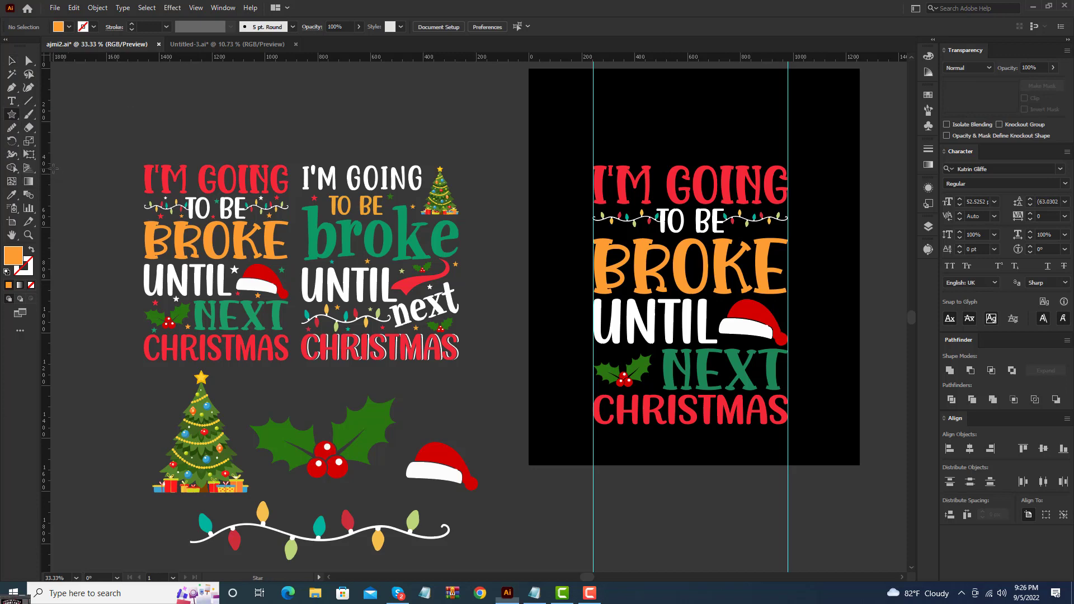
scroll(709, 303, up, 2)
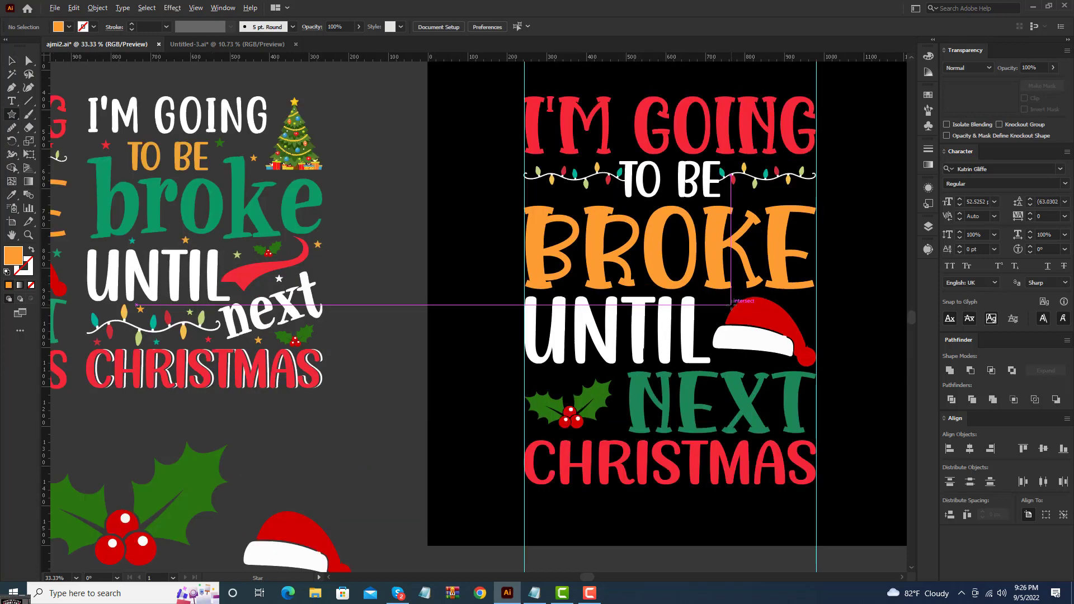
drag(708, 307, 718, 312)
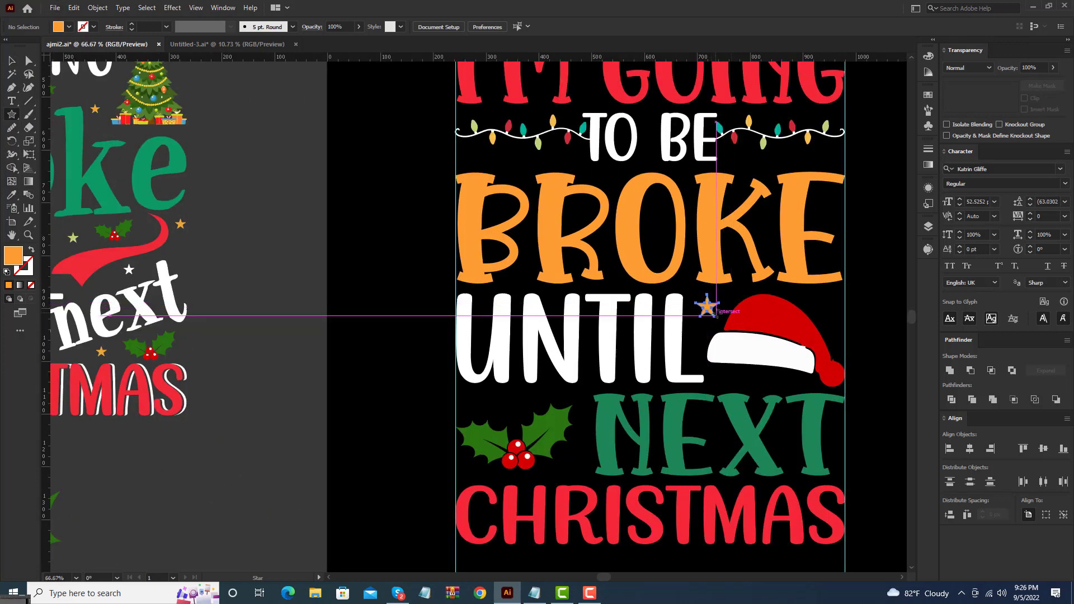
scroll(717, 311, down, 1)
scroll(717, 309, down, 1)
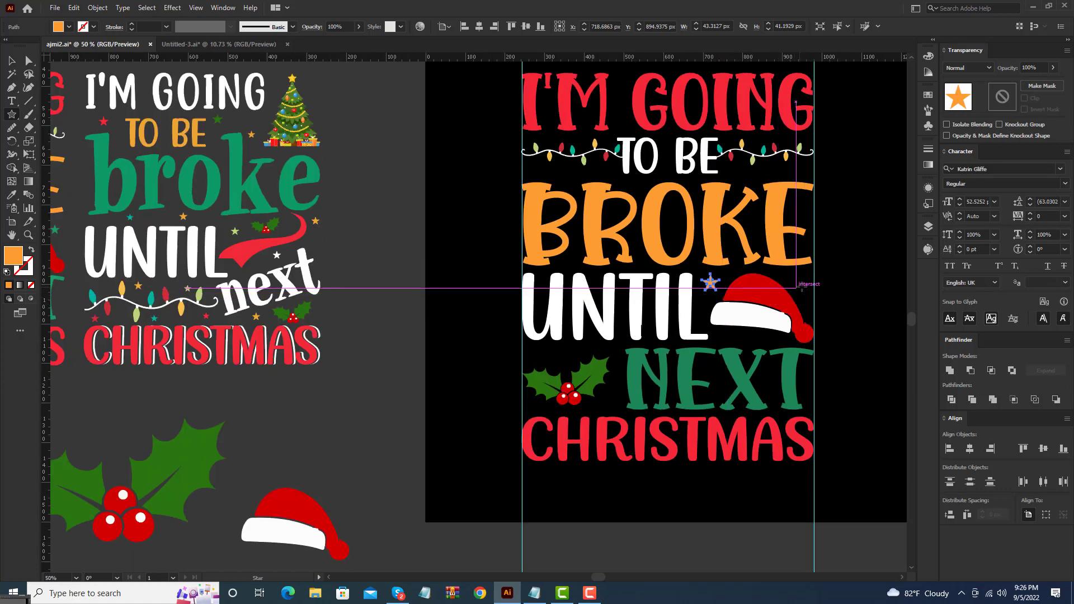
drag(803, 284, 808, 286)
drag(730, 333, 731, 335)
Step: Duplicate the star beyond the hat's tip to beneath the hat and shrink the copy to about 27 px wide
scroll(762, 338, up, 1)
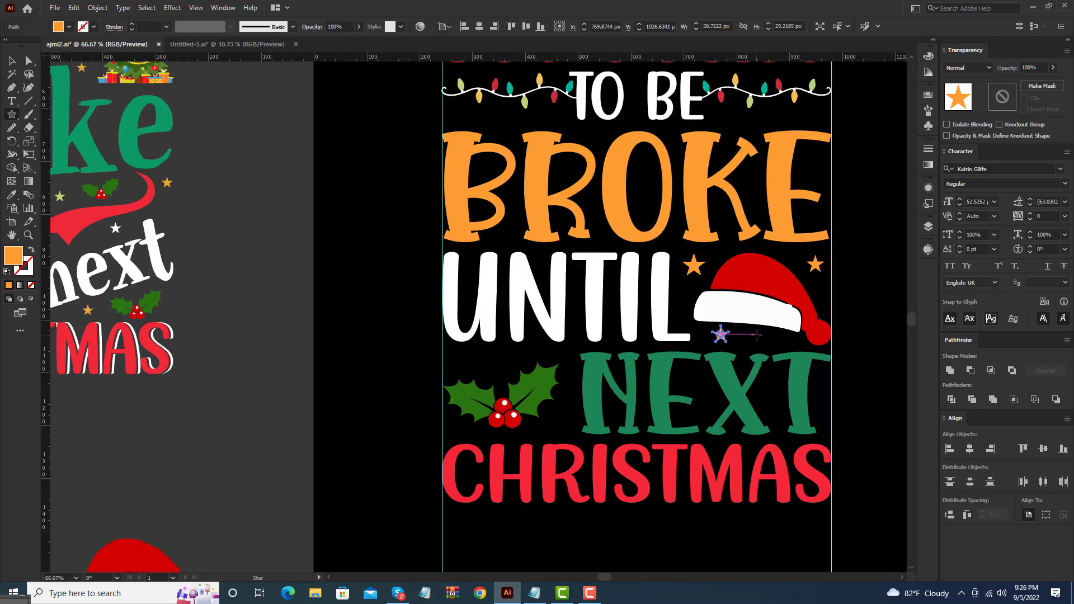
click(11, 65)
drag(820, 266, 771, 341)
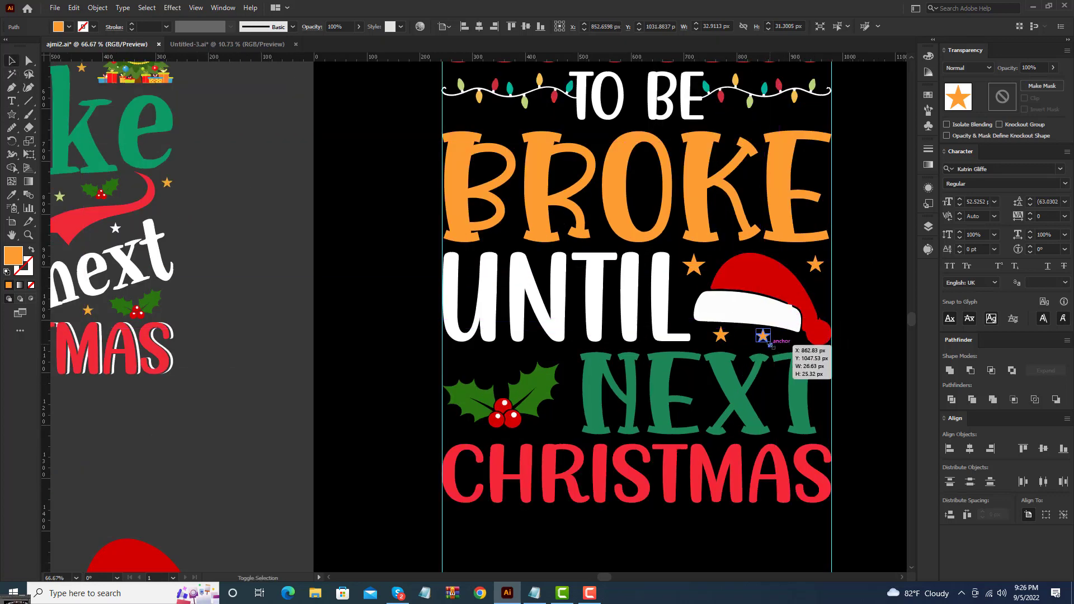
Step: Shrink the Santa hat slightly from its UNTIL side to give the surrounding stars more room
scroll(767, 341, up, 1)
click(759, 327)
key(Up)
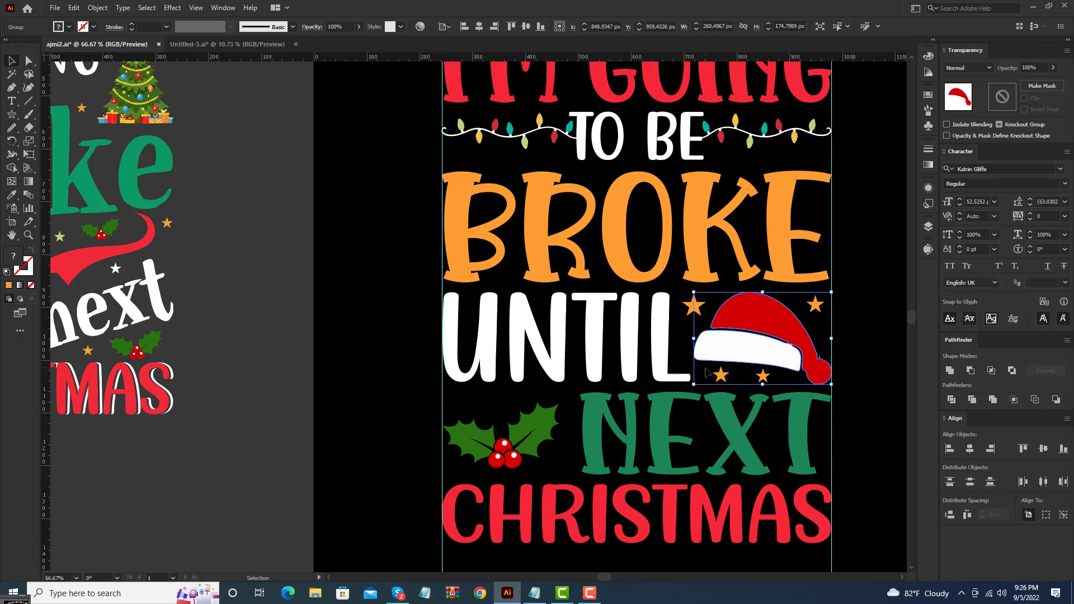
Step: Recolor the star beside UNTIL white and the star below the hat nearest UNTIL red, sampling existing colors
click(695, 313)
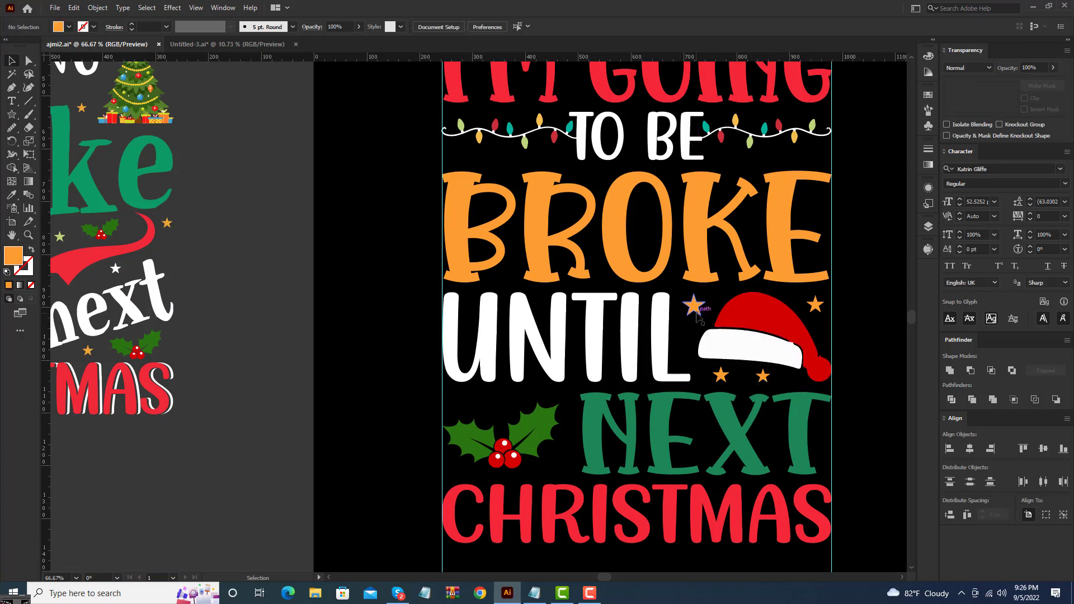
click(596, 323)
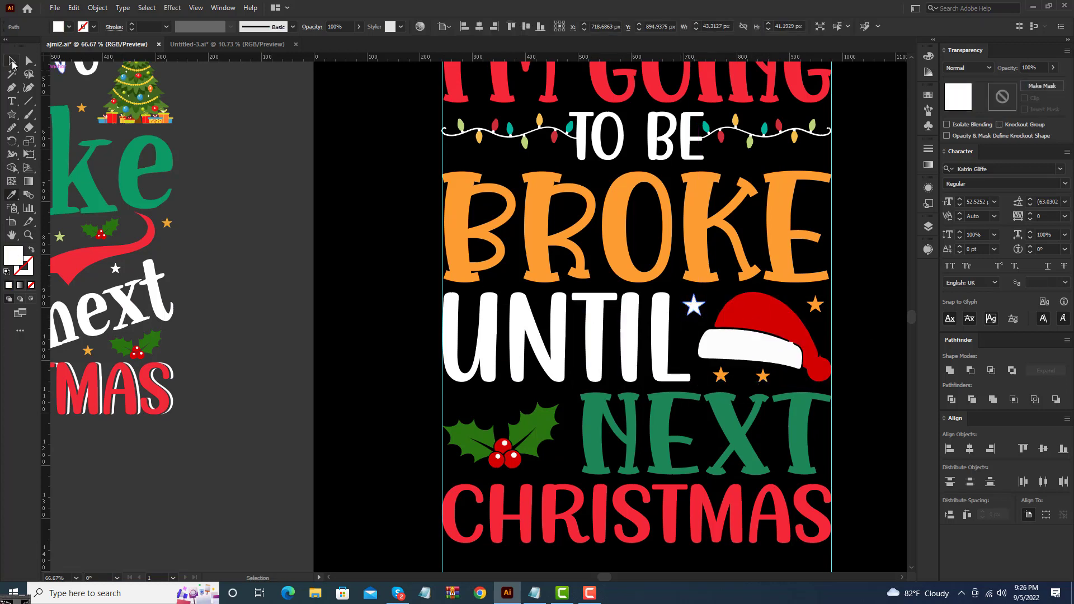
scroll(879, 315, down, 1)
scroll(876, 318, down, 2)
scroll(871, 318, down, 1)
scroll(871, 318, up, 2)
scroll(830, 341, up, 4)
drag(778, 401, 668, 401)
scroll(672, 398, down, 3)
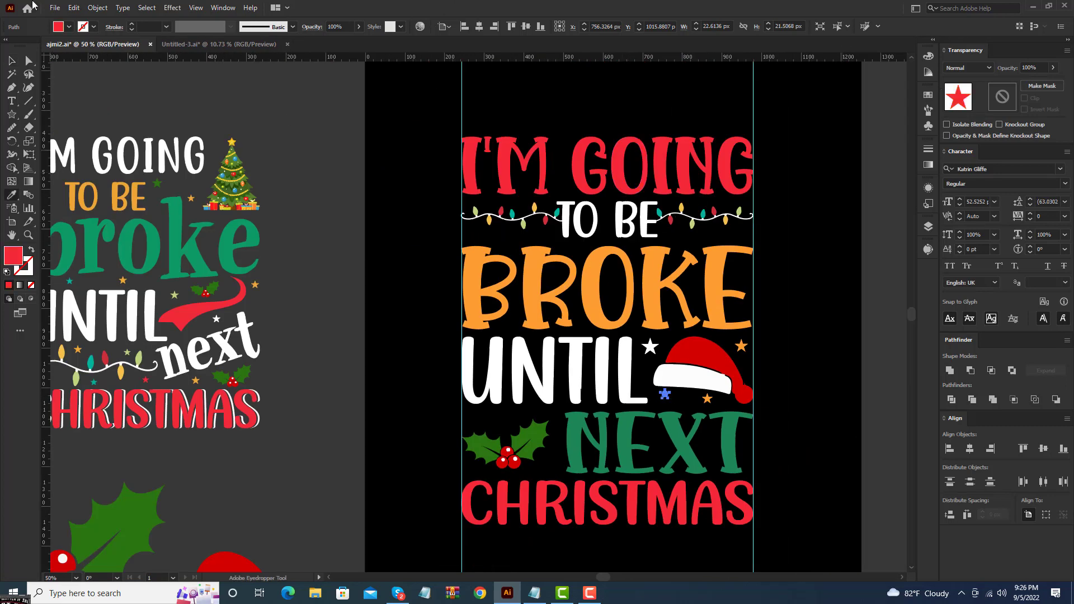
click(809, 348)
drag(763, 406, 784, 371)
scroll(850, 357, down, 1)
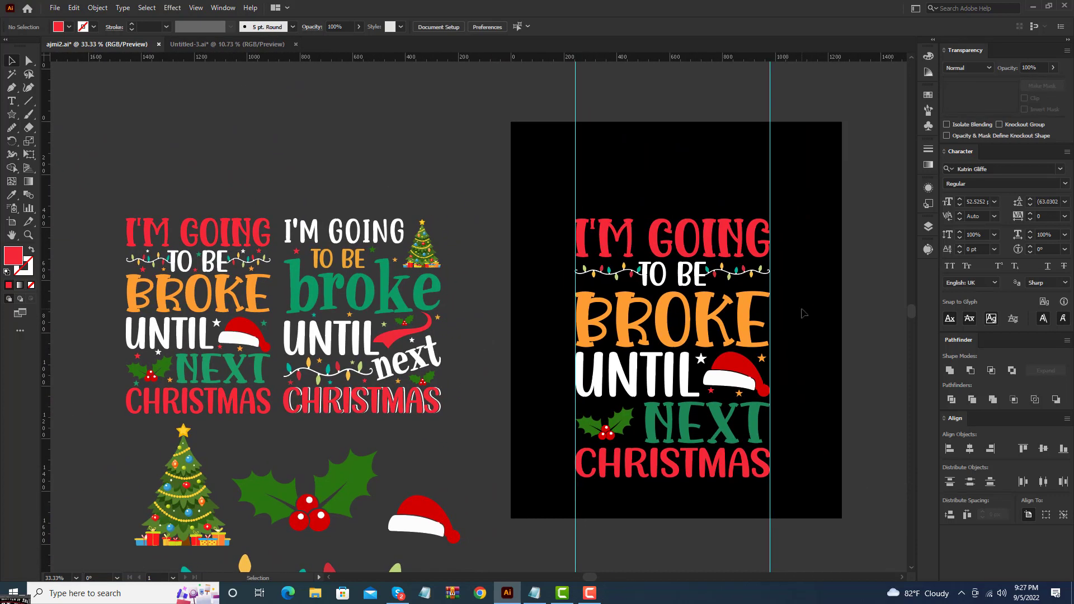
Step: Duplicate the white star from beside UNTIL into four stars about 15 to 19 px wide around the light string before TO
scroll(768, 381, up, 1)
scroll(666, 378, up, 1)
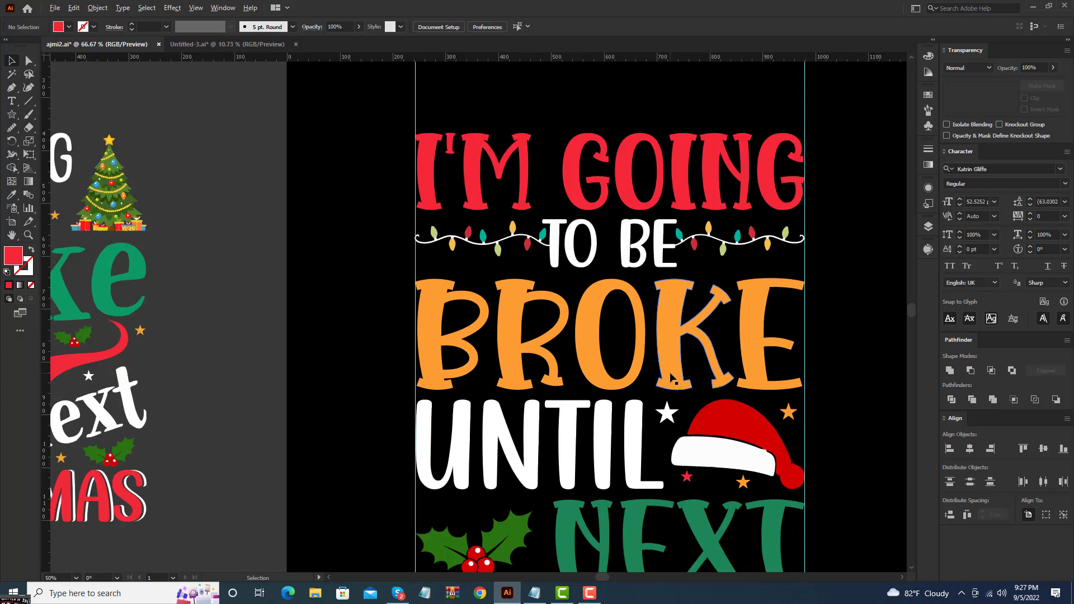
scroll(669, 411, up, 1)
drag(668, 414, 395, 336)
scroll(498, 234, up, 3)
mouse_move(485, 236)
mouse_down()
mouse_move(313, 237)
mouse_move(308, 223)
mouse_move(493, 240)
mouse_up()
drag(318, 220, 326, 217)
drag(393, 336, 588, 361)
click(600, 336)
scroll(600, 336, down, 6)
scroll(619, 340, up, 2)
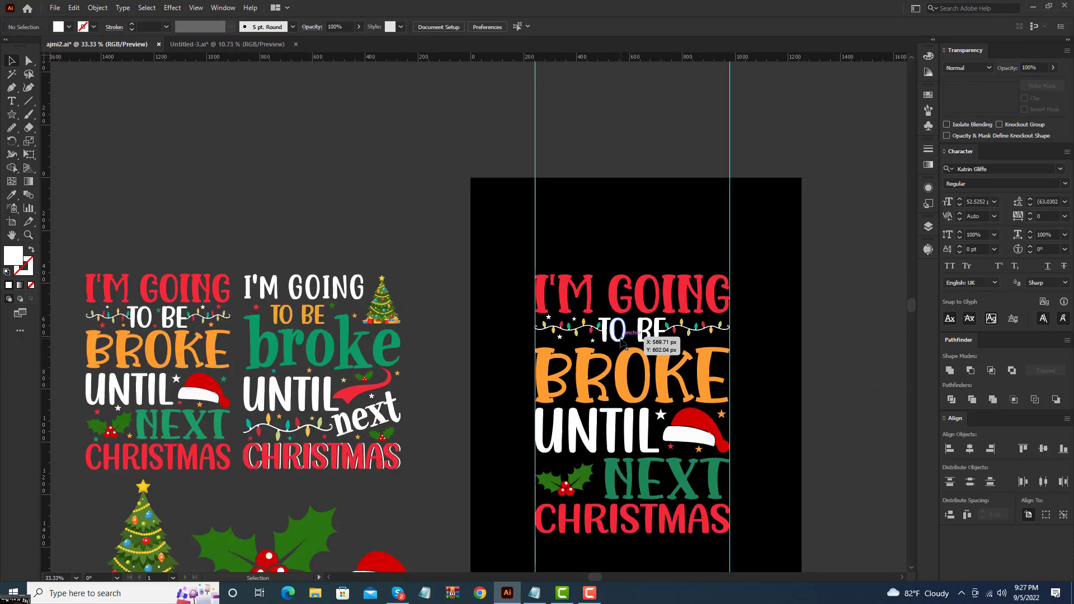
Step: Place two copies of the white star, about 15 px wide, one above the other between TO and BE
scroll(593, 337, up, 2)
drag(562, 347, 669, 336)
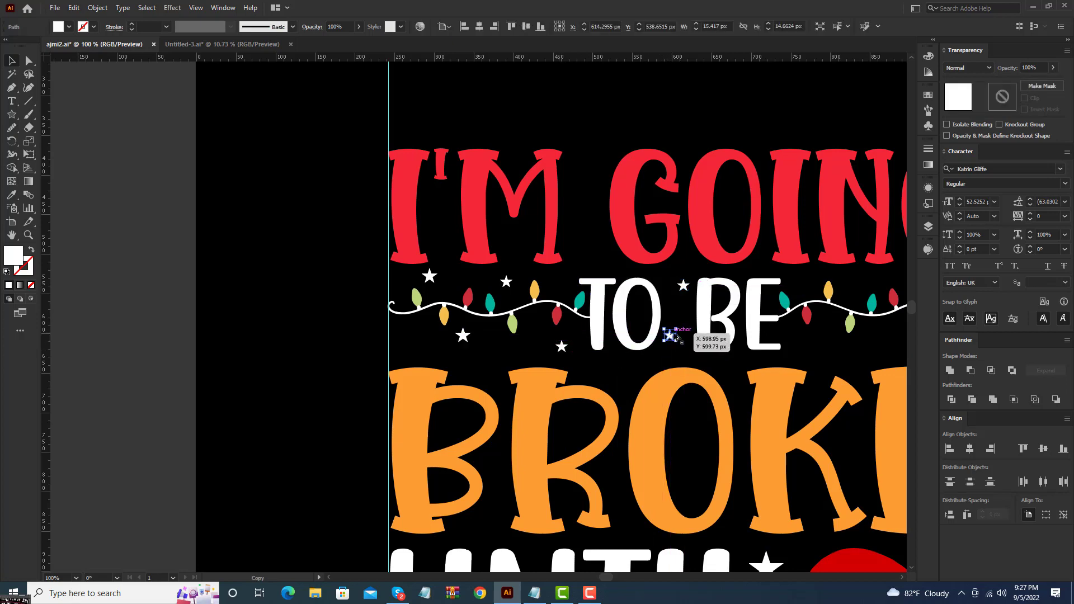
scroll(670, 336, up, 2)
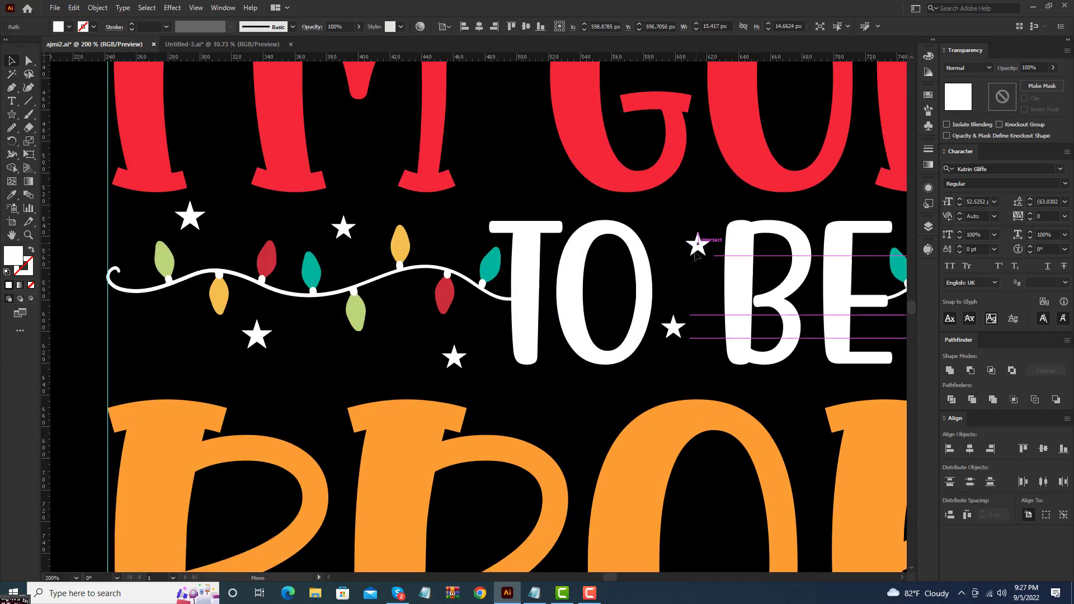
click(694, 283)
Step: Duplicate the small white star into four copies, two above and two below the light string after BE
scroll(694, 283, down, 5)
scroll(774, 292, up, 1)
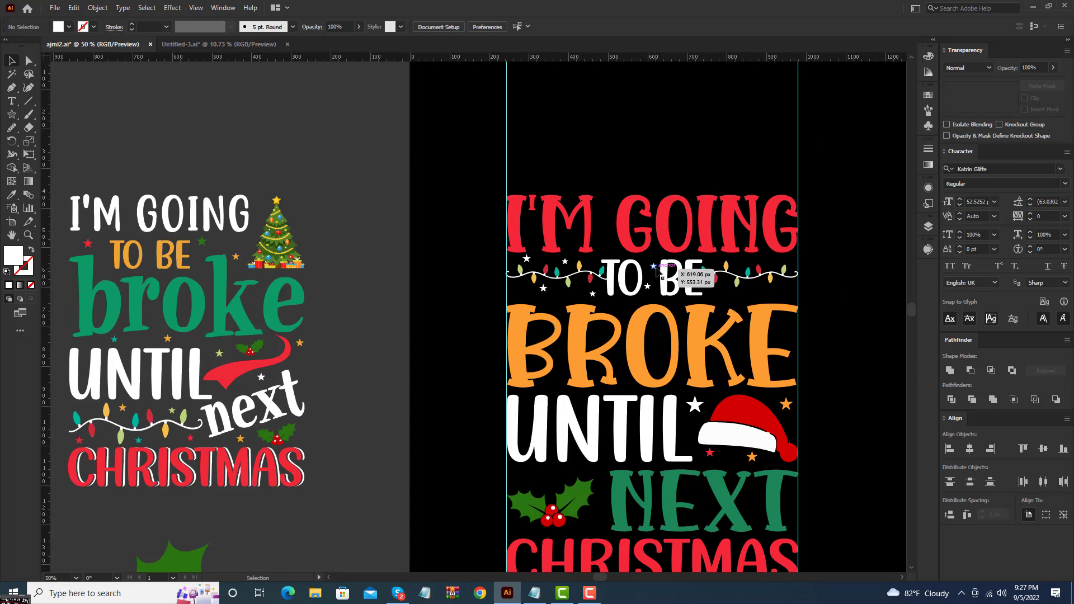
scroll(654, 269, up, 1)
drag(654, 268, 768, 262)
scroll(768, 262, up, 1)
drag(476, 323, 846, 258)
scroll(843, 302, up, 1)
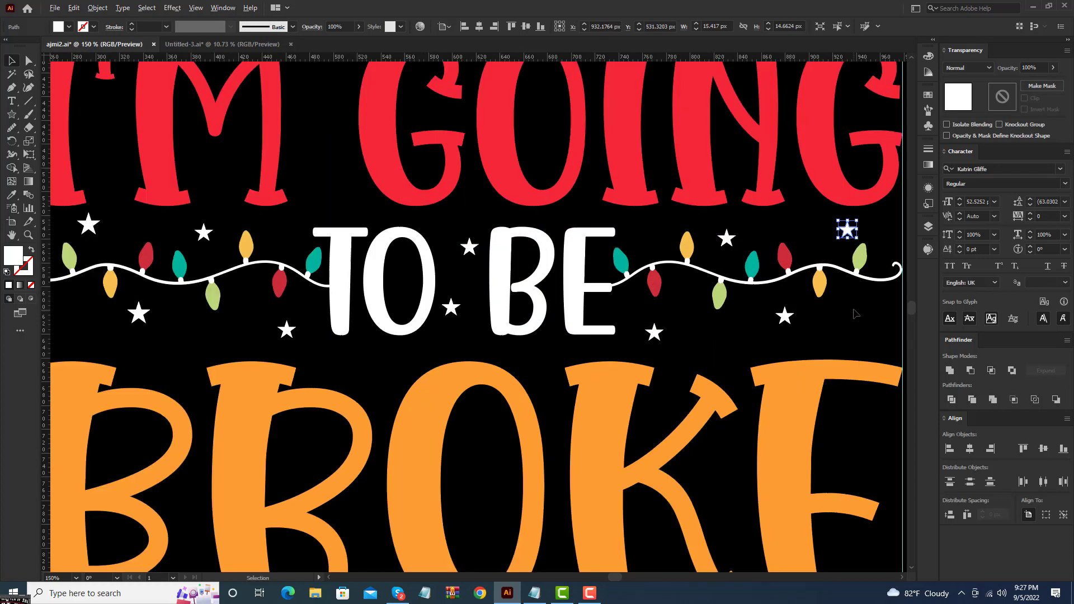
Step: Around the light string after BE, recolor the upper stars red and orange and the lower star nearest BE teal, sampling existing artwork colors
click(789, 253)
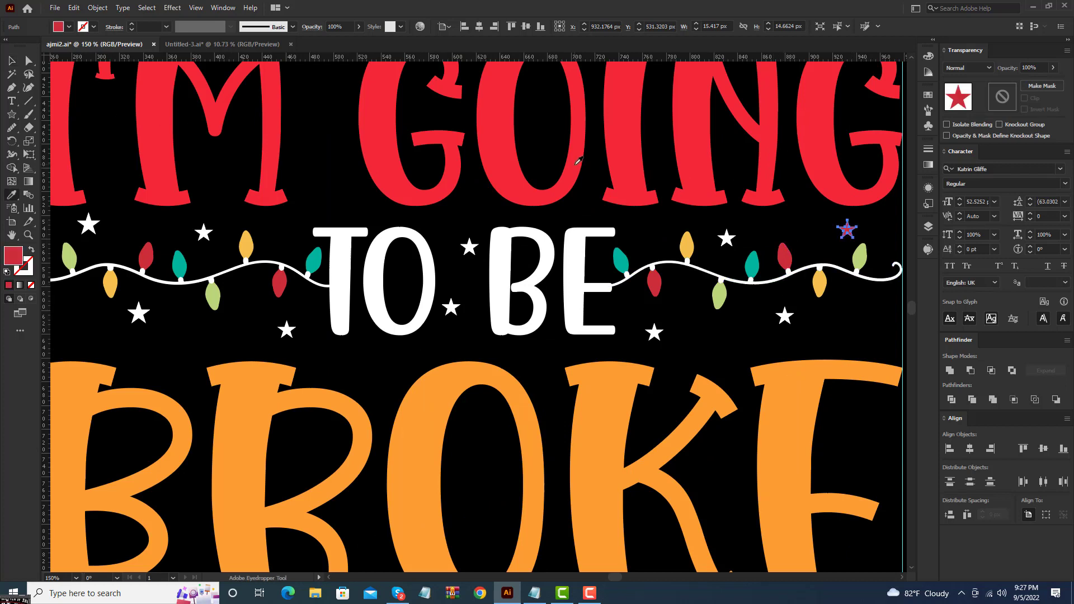
click(8, 62)
click(726, 237)
key(i)
click(783, 476)
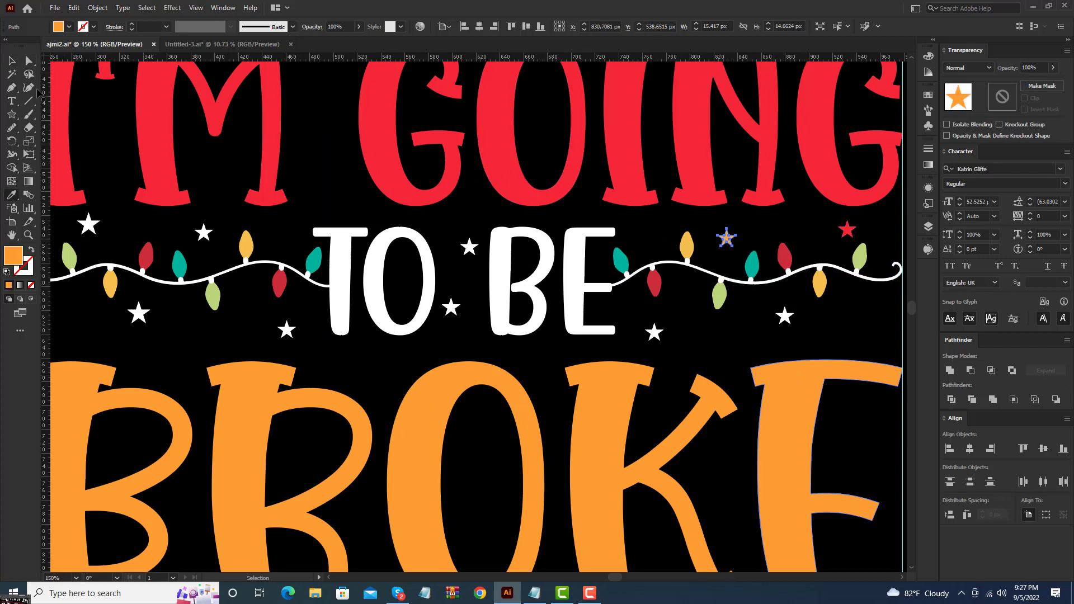
ctrl+click(654, 332)
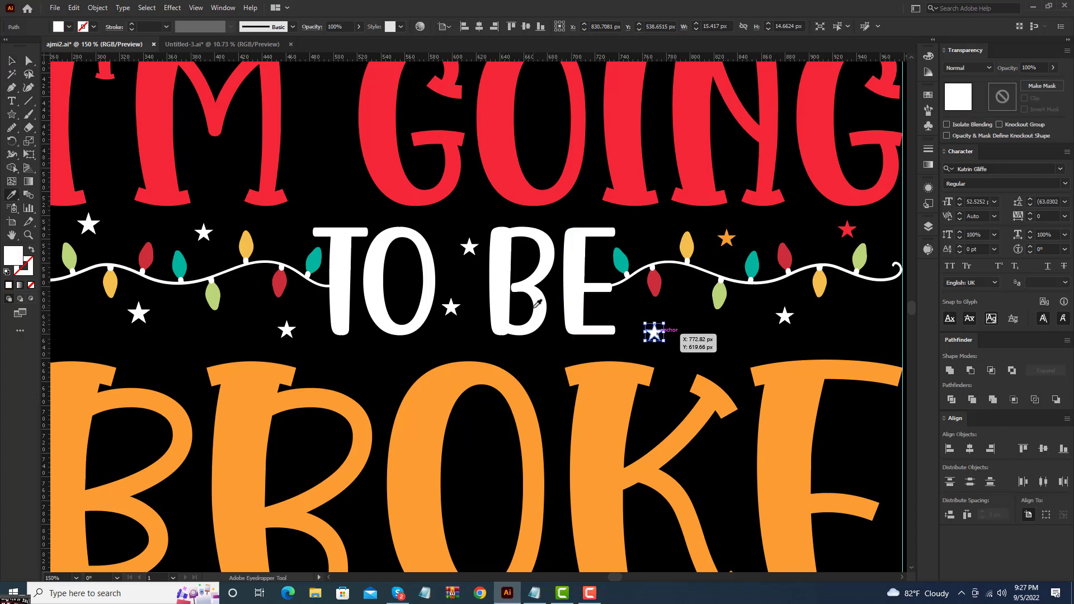
click(619, 259)
click(197, 225)
Step: Recolor the two stars above the light string before TO, the outer one red and the inner one orange, sampling the lettering
scroll(226, 226, down, 1)
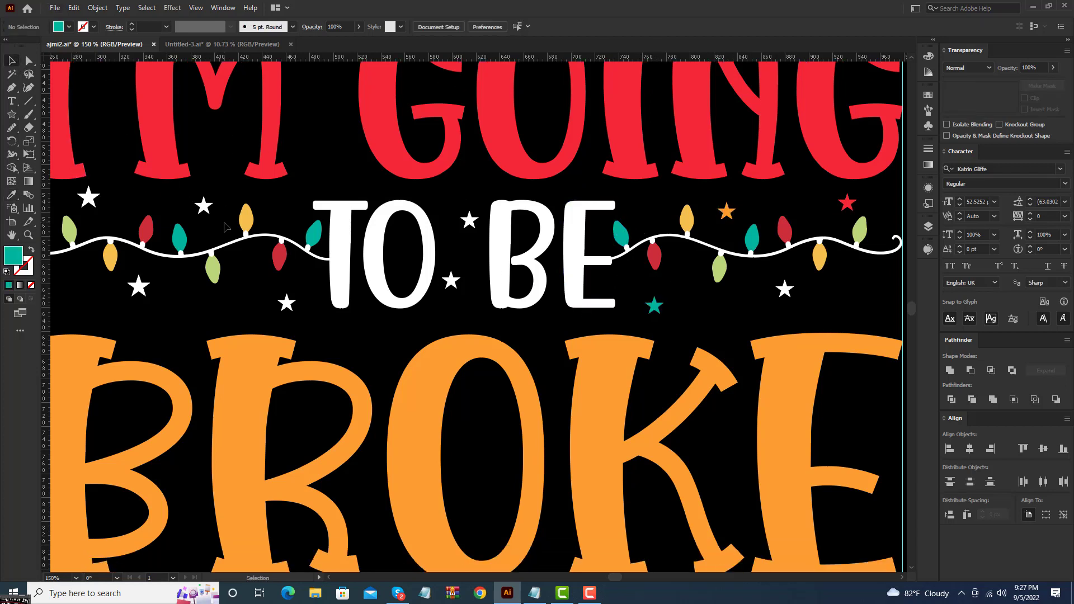
scroll(227, 278, down, 3)
scroll(238, 252, up, 3)
click(239, 247)
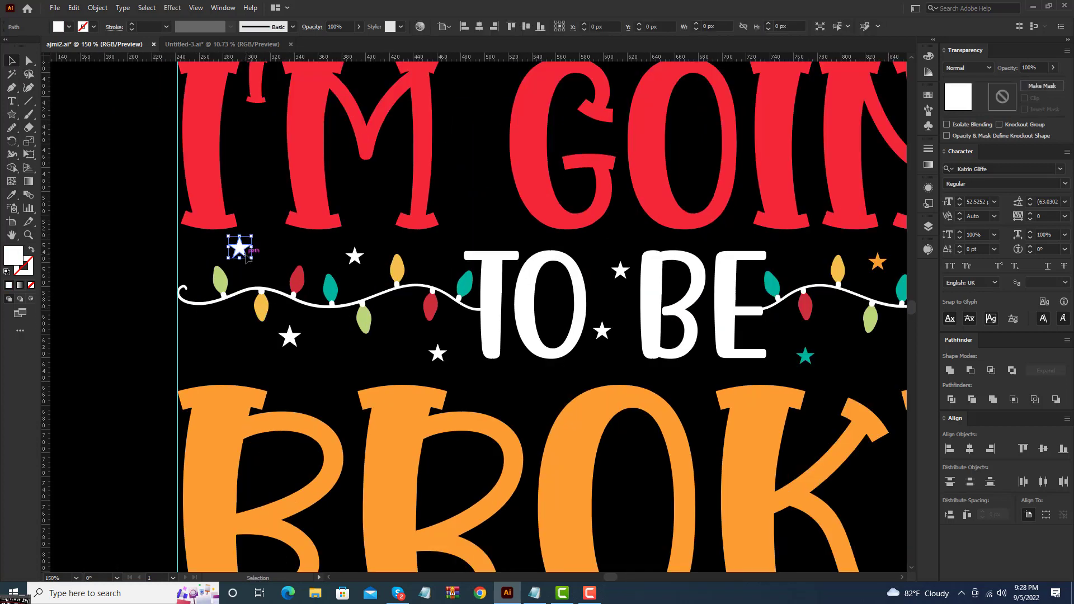
key(i)
click(220, 171)
click(11, 61)
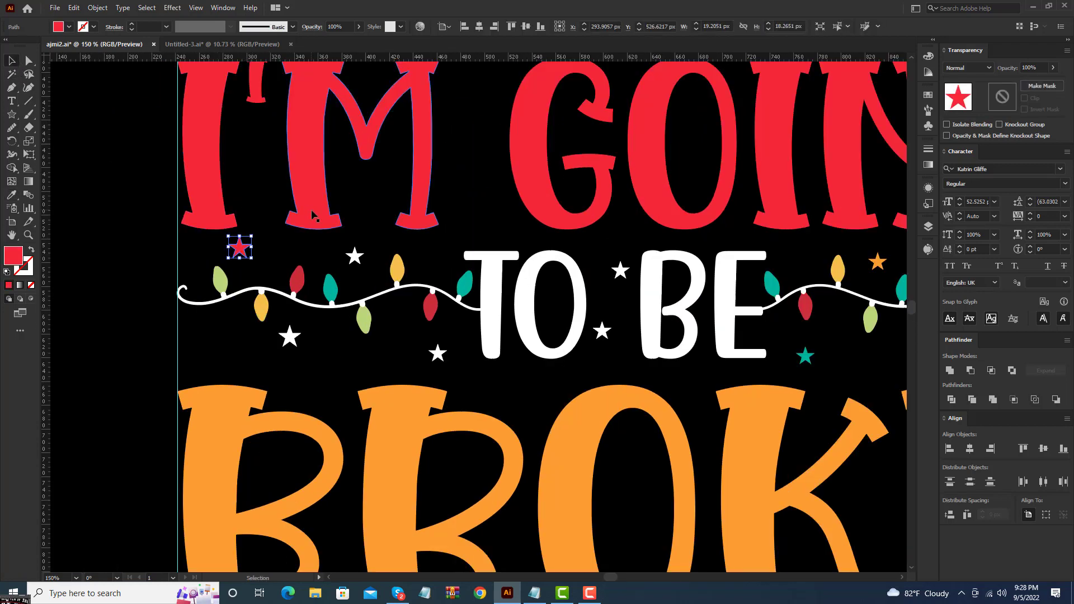
click(355, 256)
click(389, 397)
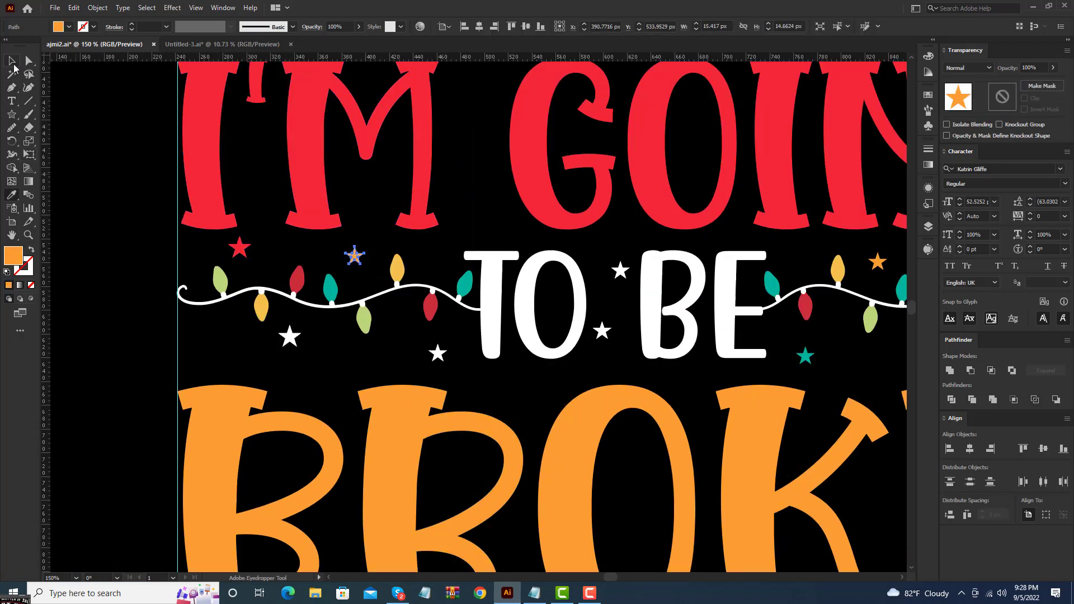
Step: Recolor the larger star below the light string before TO green, sampling the word NEXT
click(289, 336)
key(i)
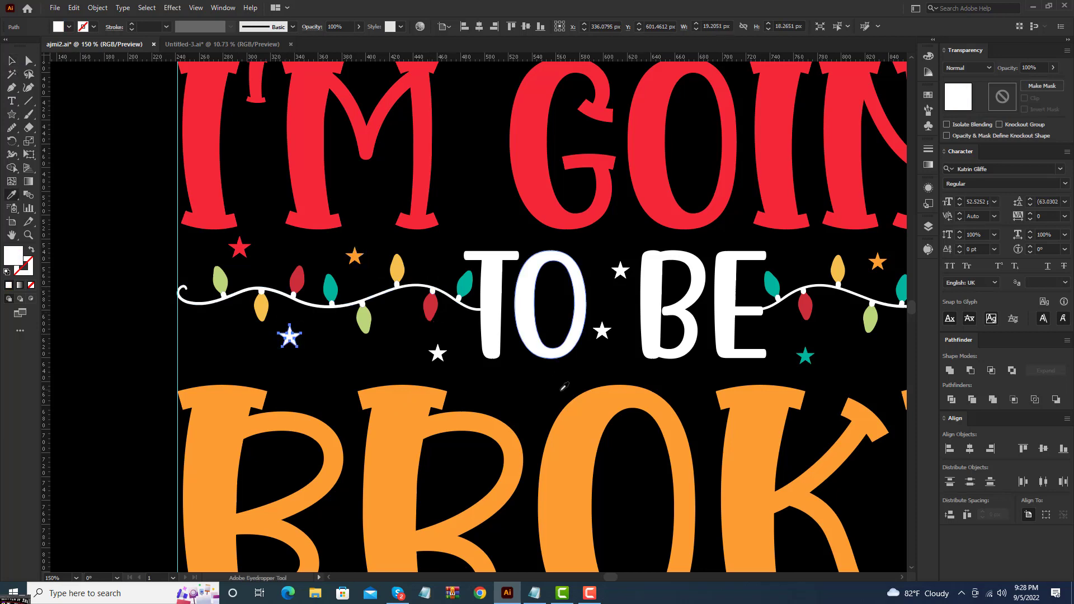
scroll(556, 377, down, 4)
click(619, 493)
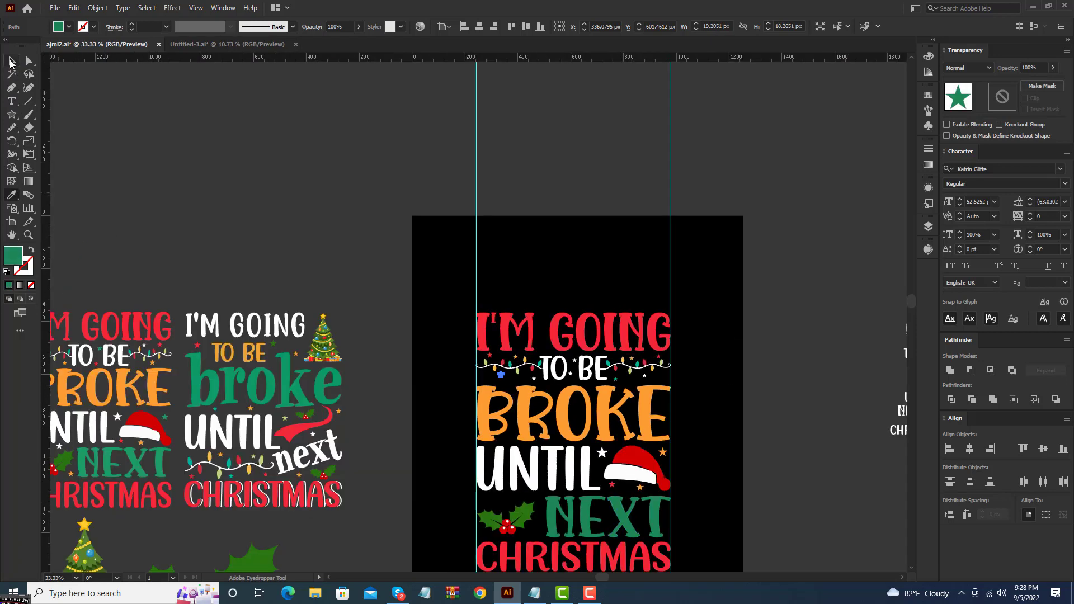
click(345, 267)
Step: Duplicate the white star from beside UNTIL into five stars around the holly, shrinking the four smaller ones to about 17 to 21 px wide
drag(562, 526, 588, 408)
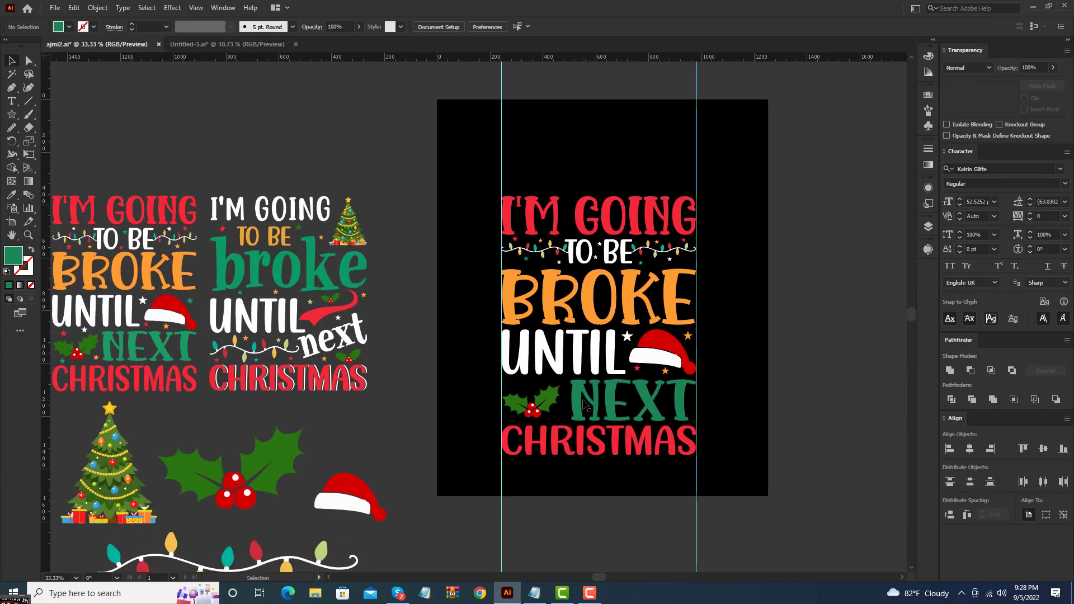
scroll(587, 408, up, 1)
drag(642, 333, 473, 378)
scroll(473, 377, up, 2)
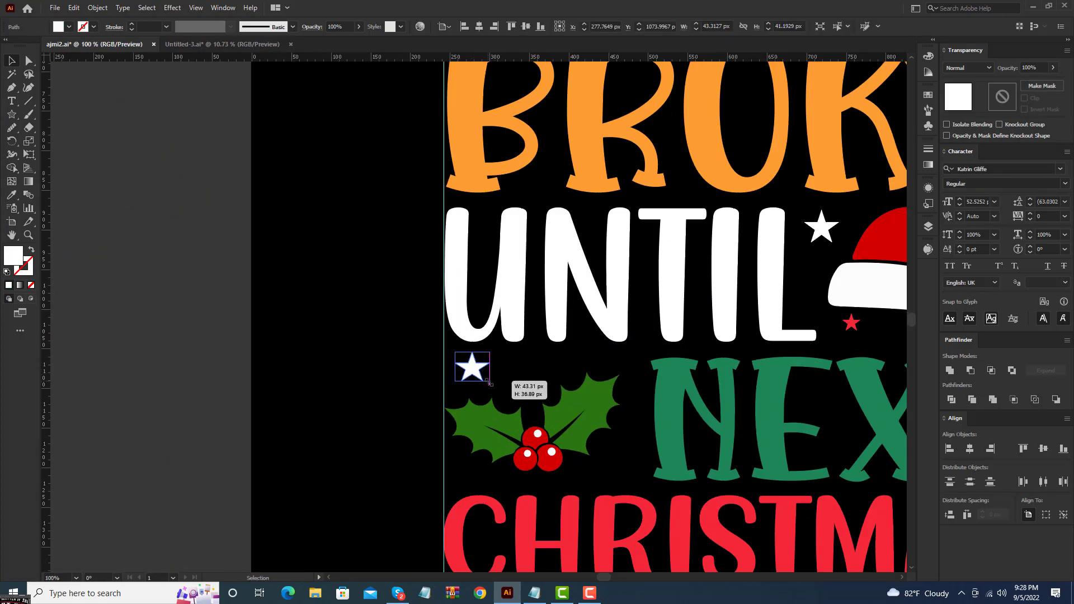
drag(490, 386, 535, 390)
drag(466, 371, 474, 478)
drag(525, 386, 610, 360)
drag(603, 353, 602, 359)
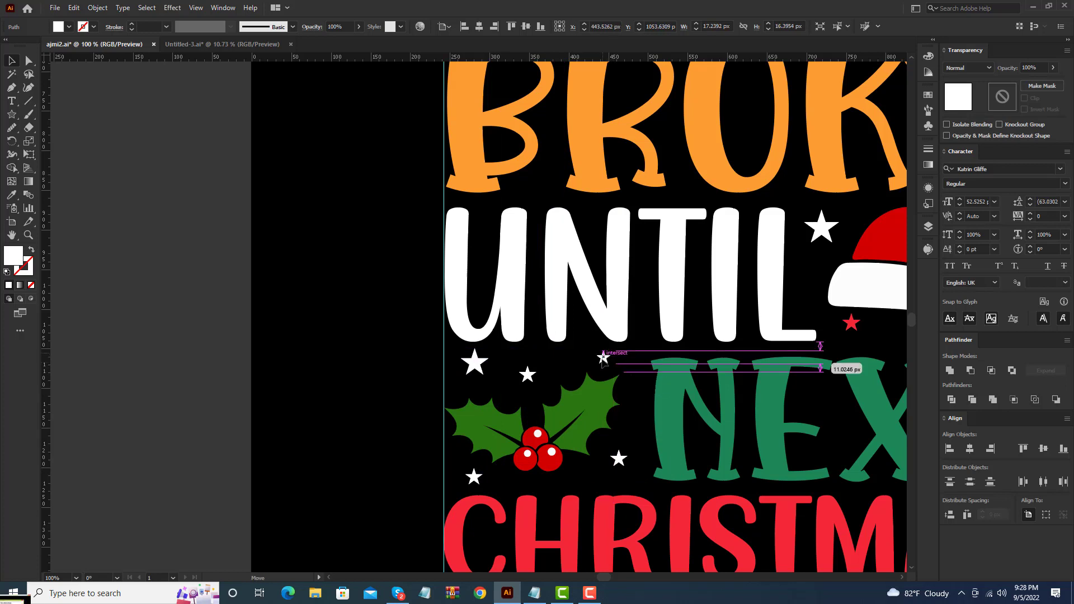
drag(526, 371, 536, 368)
Step: Recolor the middle star above the holly green and the upper star nearest NEXT red, sampling the lettering
key(i)
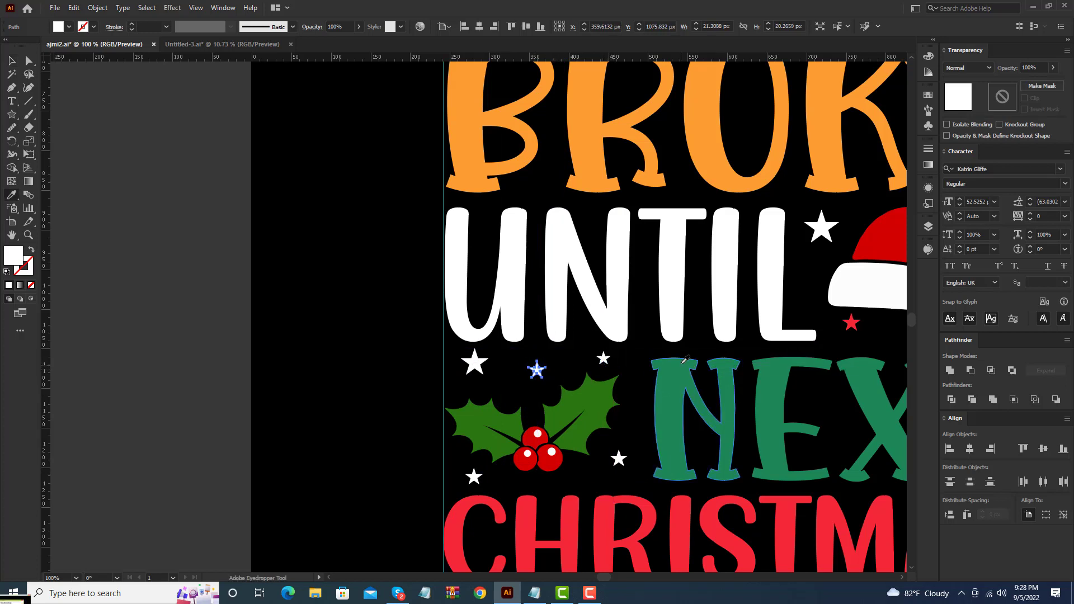
click(9, 64)
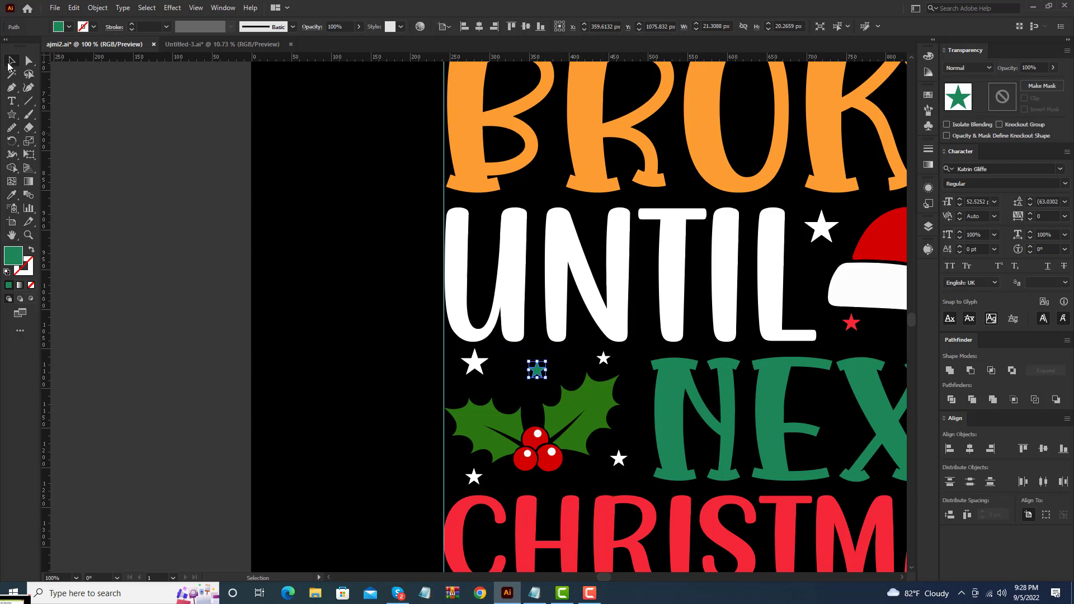
click(604, 358)
click(613, 499)
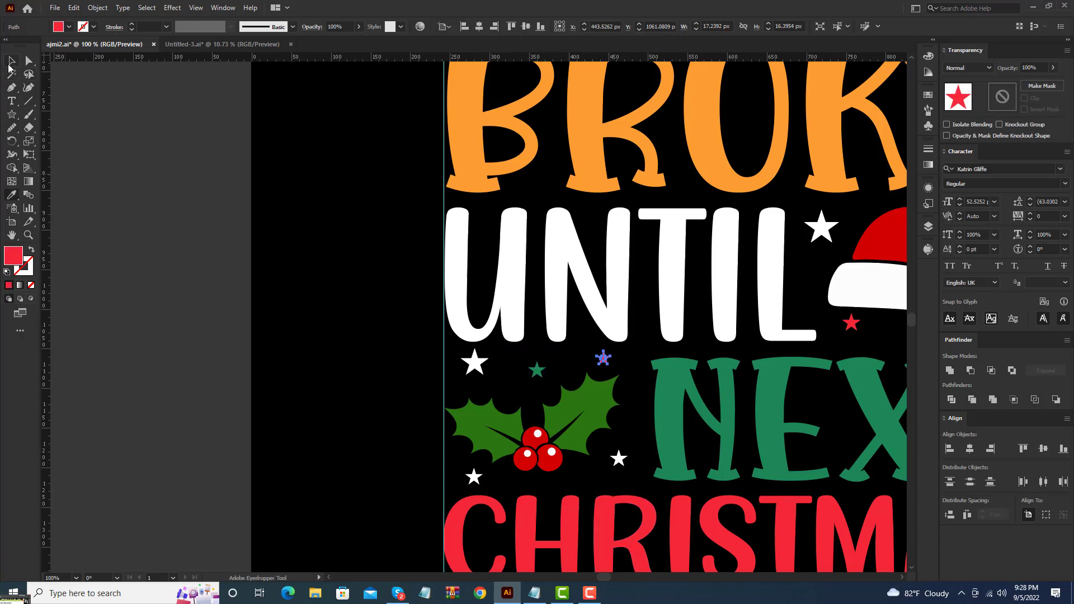
Step: Recolor the star below the holly's outer leaf green and the star between the berries and NEXT orange, sampling the lettering
click(473, 477)
key(i)
click(667, 420)
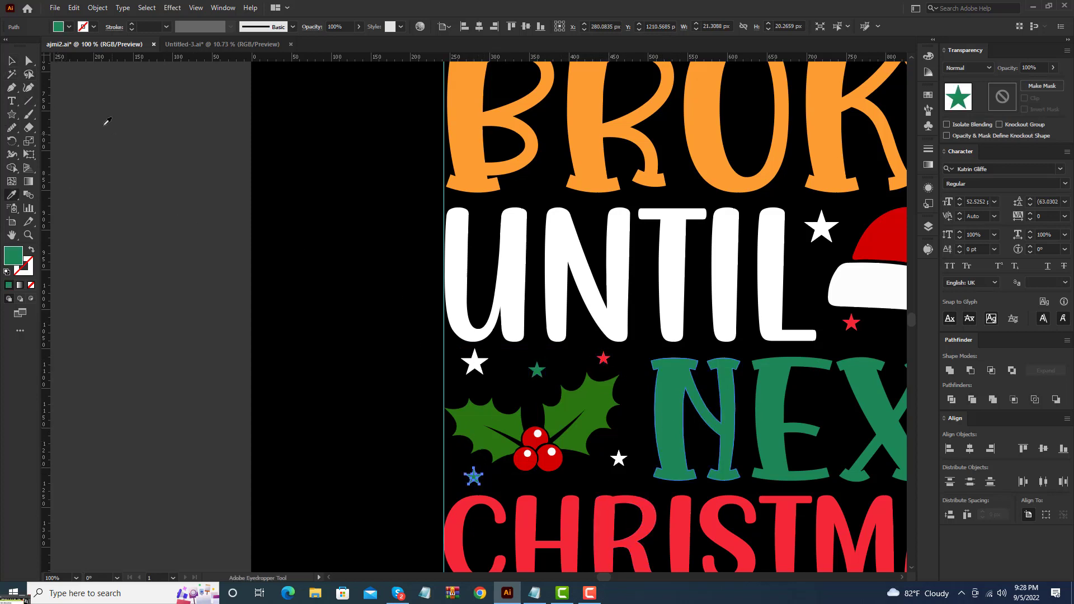
click(619, 459)
key(i)
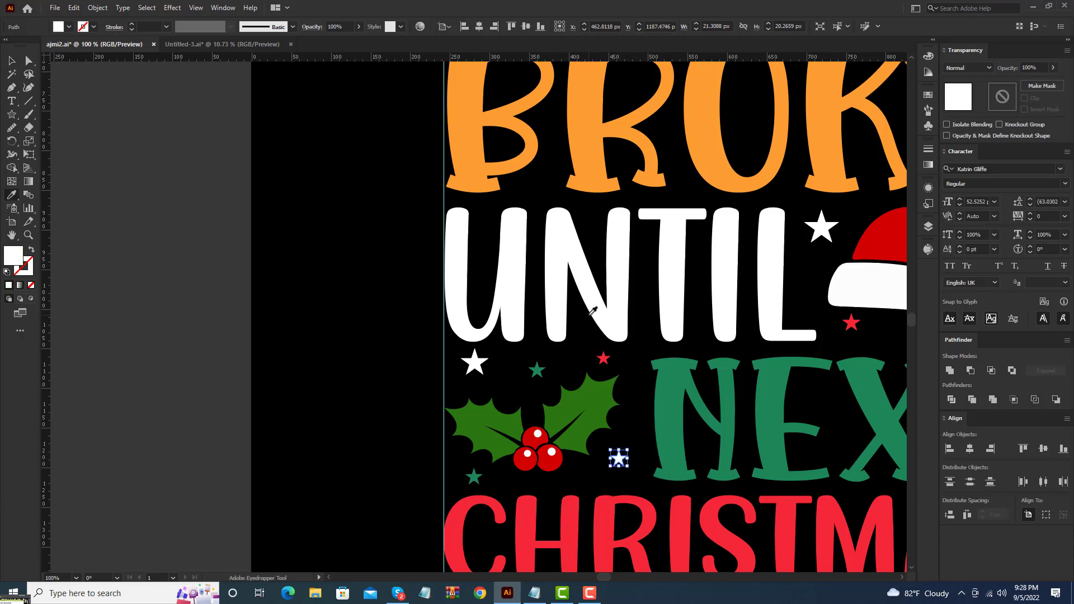
click(598, 177)
click(391, 268)
Step: Group all text and graphics of the design and move the group off the artboard, above the reference designs
scroll(391, 268, down, 2)
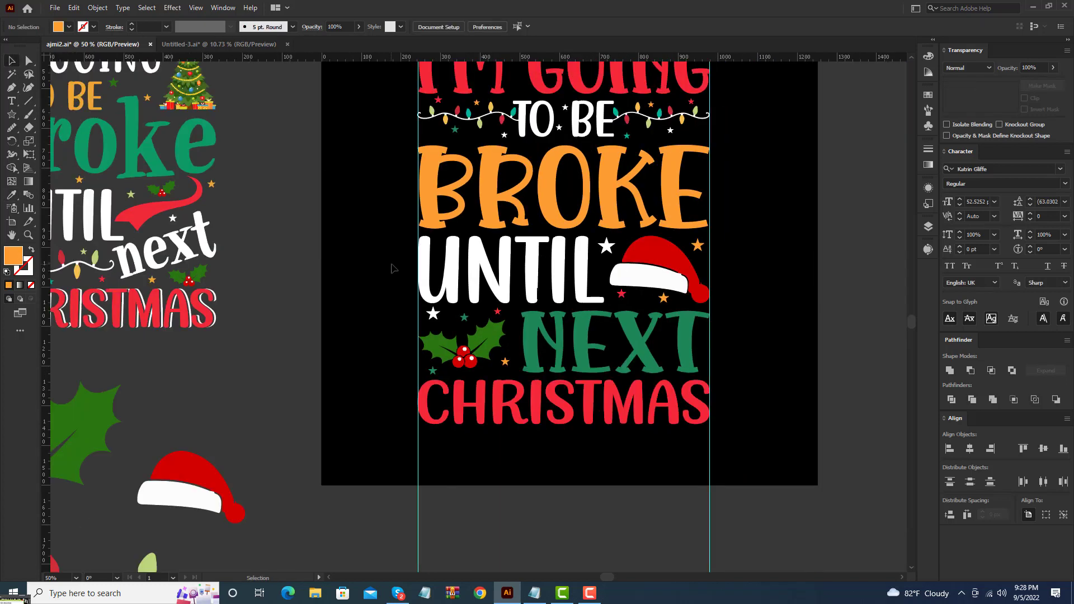
drag(732, 304, 734, 389)
scroll(763, 391, down, 2)
scroll(762, 392, down, 1)
drag(505, 206, 775, 482)
key(ctrl+g)
scroll(731, 422, down, 3)
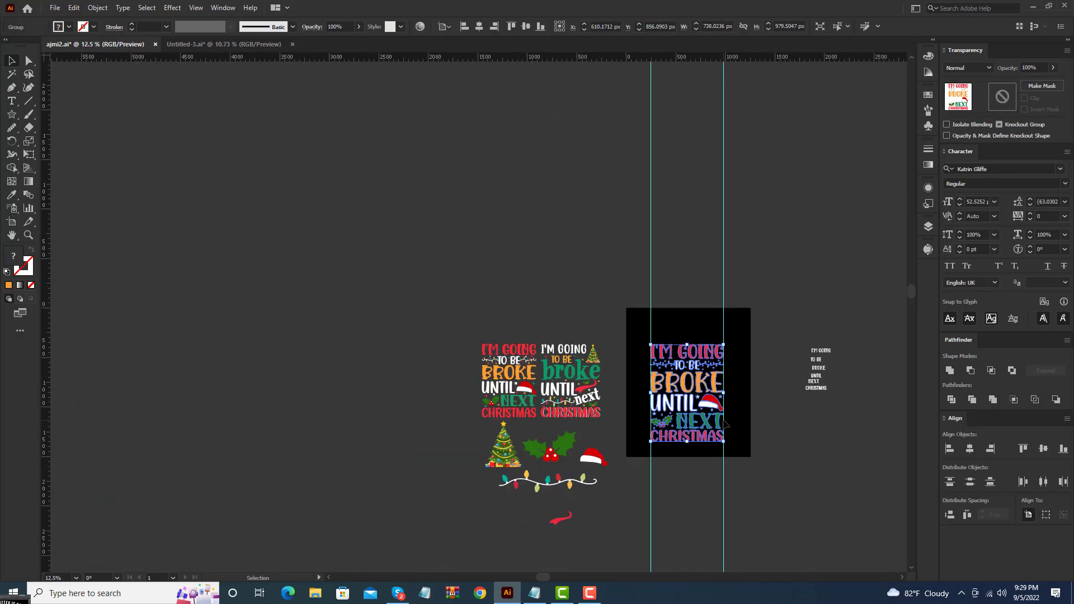
scroll(731, 422, up, 1)
drag(722, 425, 453, 229)
click(792, 390)
Step: Select the spare I'M GOING text line and copy the font name "Just tell me what" from the Notepad file "text"
scroll(794, 386, up, 1)
drag(800, 335, 661, 347)
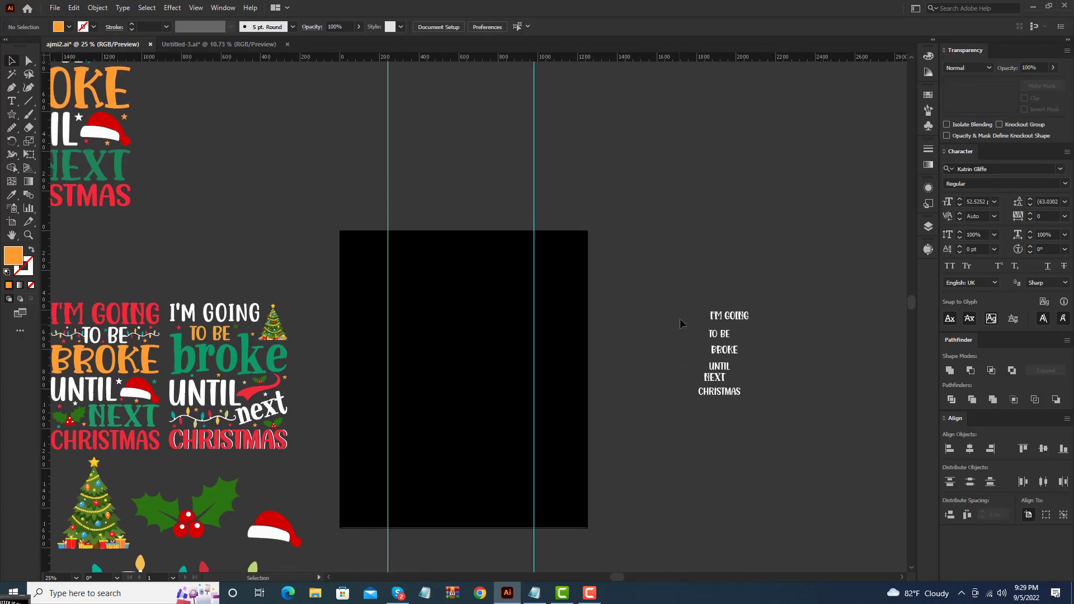
drag(748, 413, 748, 414)
click(731, 323)
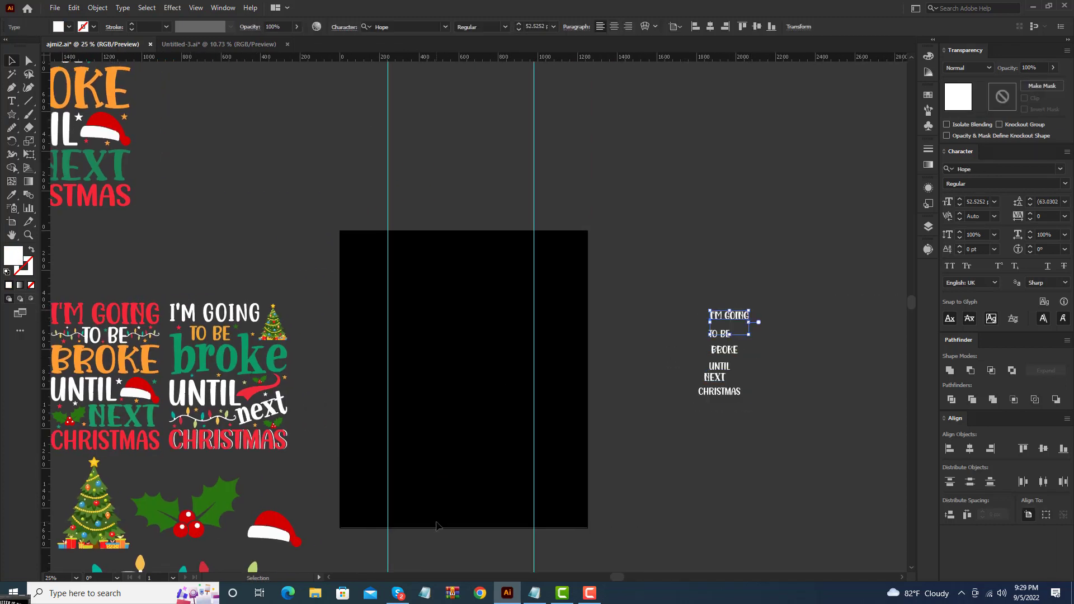
click(425, 593)
click(999, 162)
click(541, 596)
drag(832, 279, 697, 284)
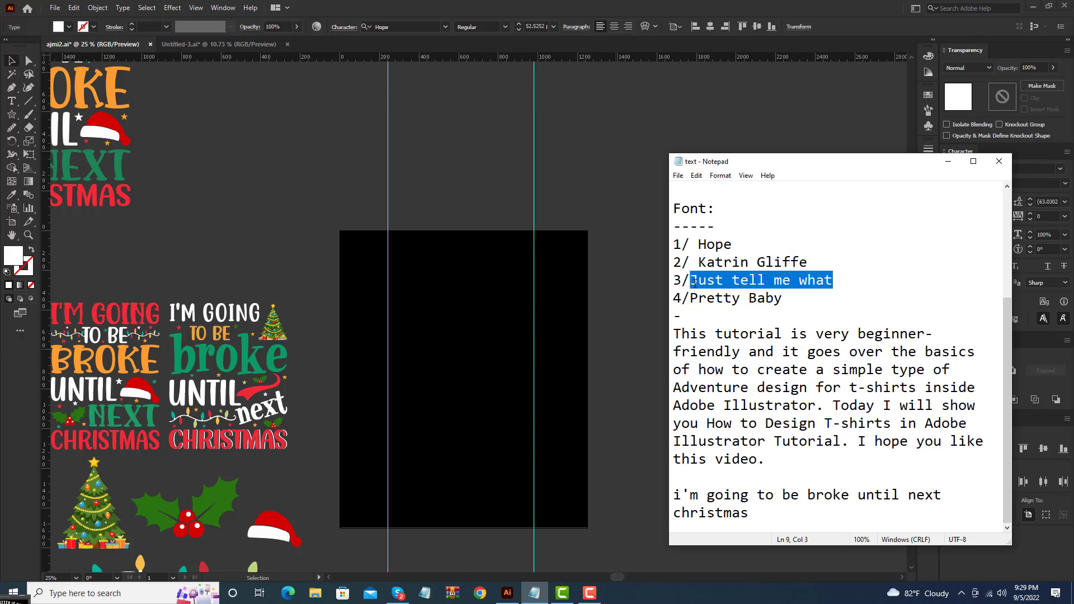
Step: Return to Illustrator and set the font of the I'M GOING text line to Just tell me what
click(617, 331)
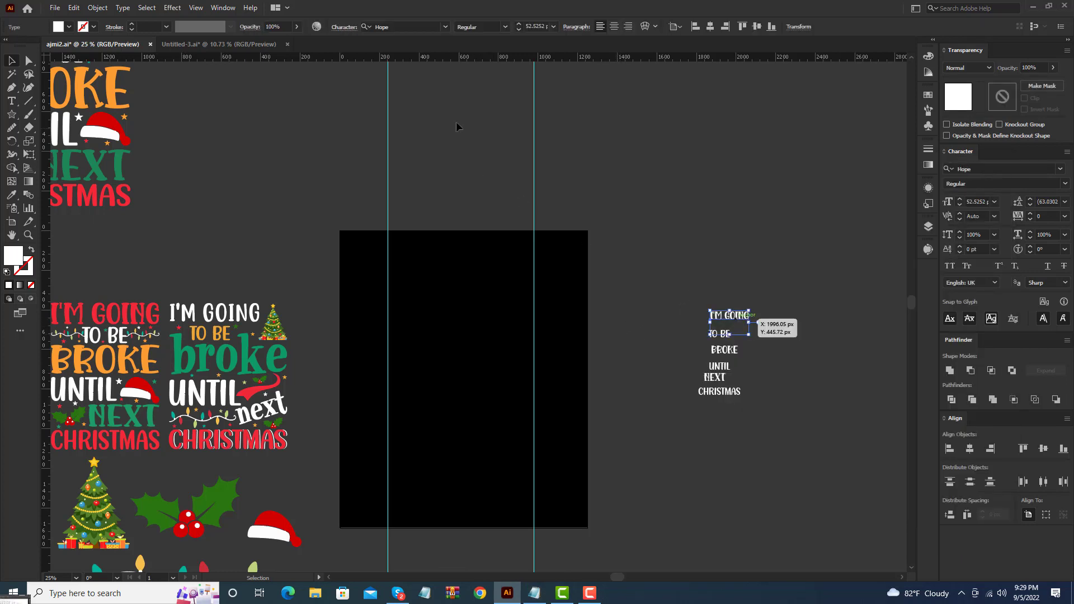
text(Just tell me what)
click(477, 79)
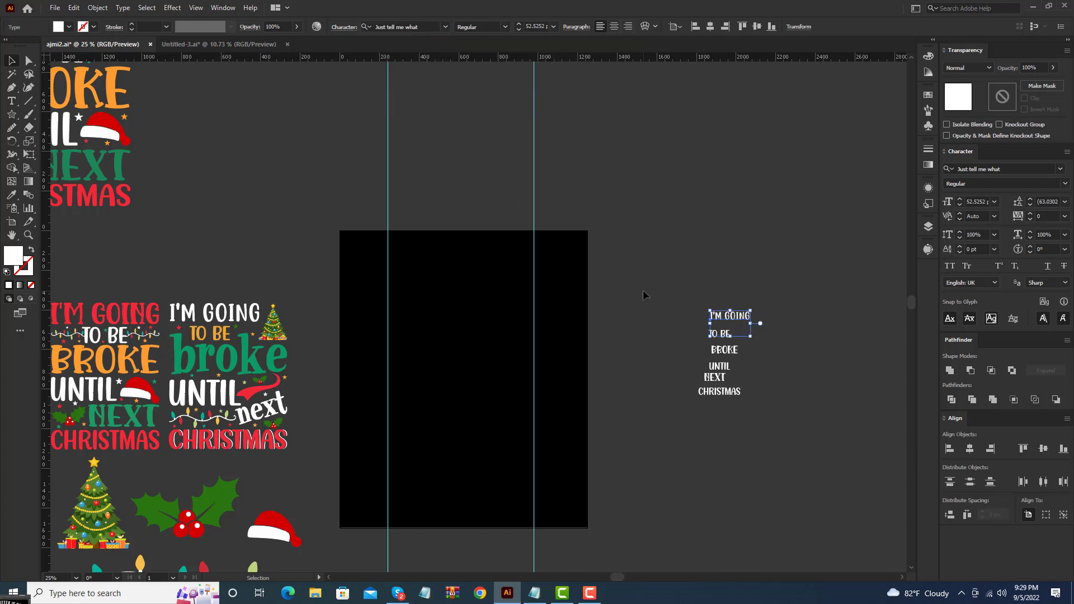
Step: Give the TO BE text line the same font as I'M GOING by sampling that line's formatting
click(730, 339)
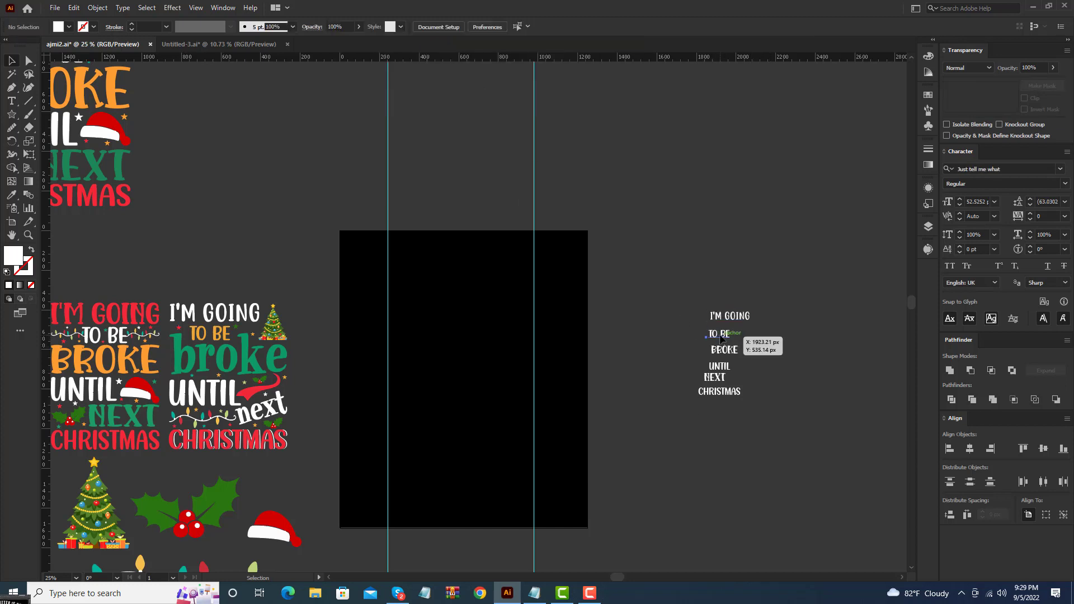
scroll(735, 336, up, 1)
key(i)
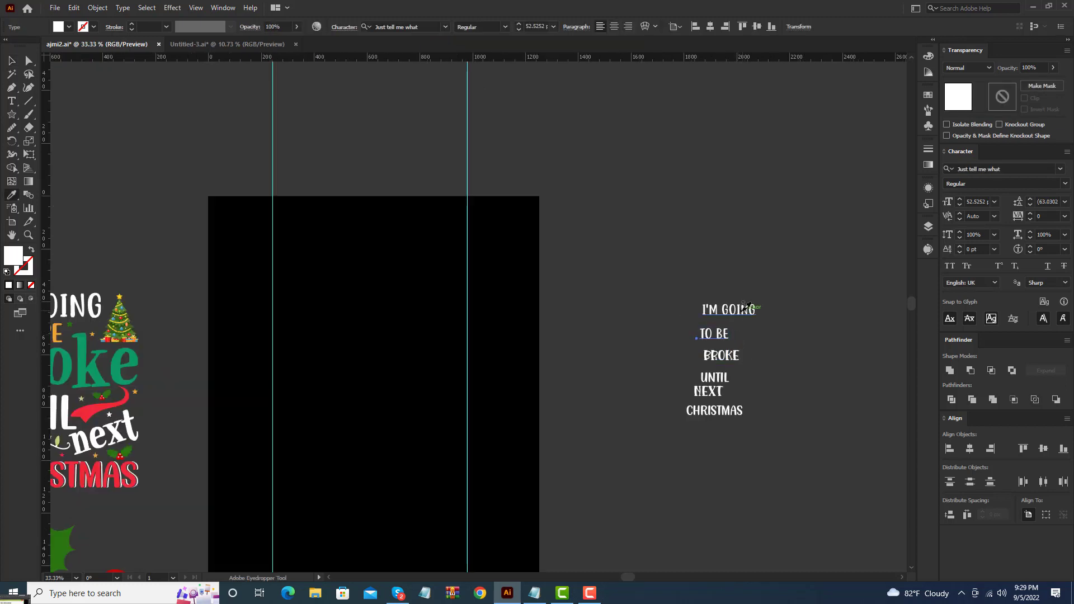
scroll(746, 306, down, 1)
click(749, 385)
Step: Copy the font name "Pretty Baby" from the Notepad file and return to the spare text lines in Illustrator
click(738, 344)
key(alt+Tab)
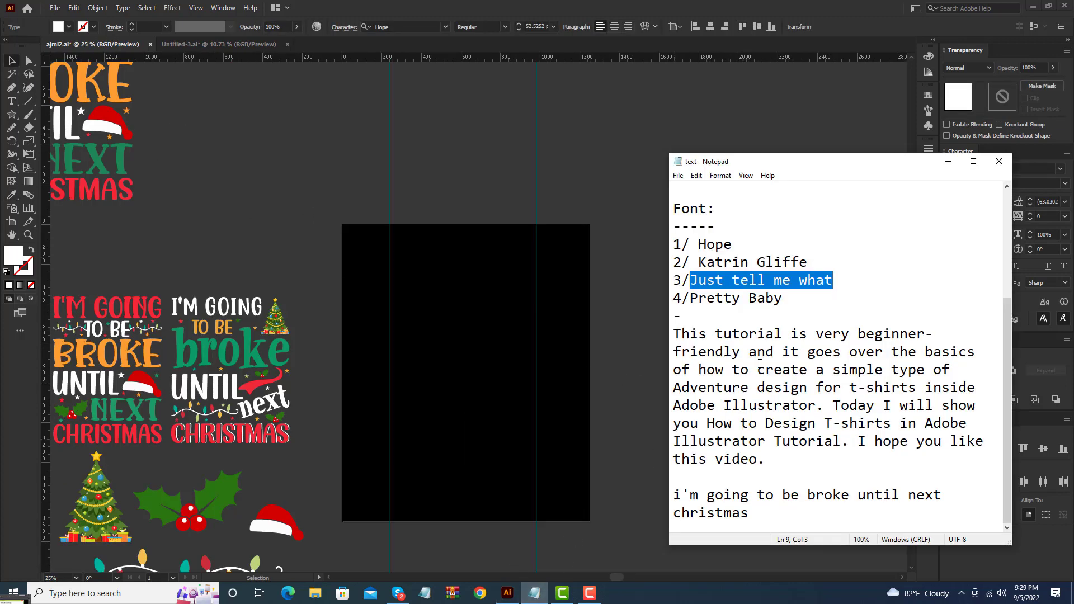
drag(782, 299, 691, 299)
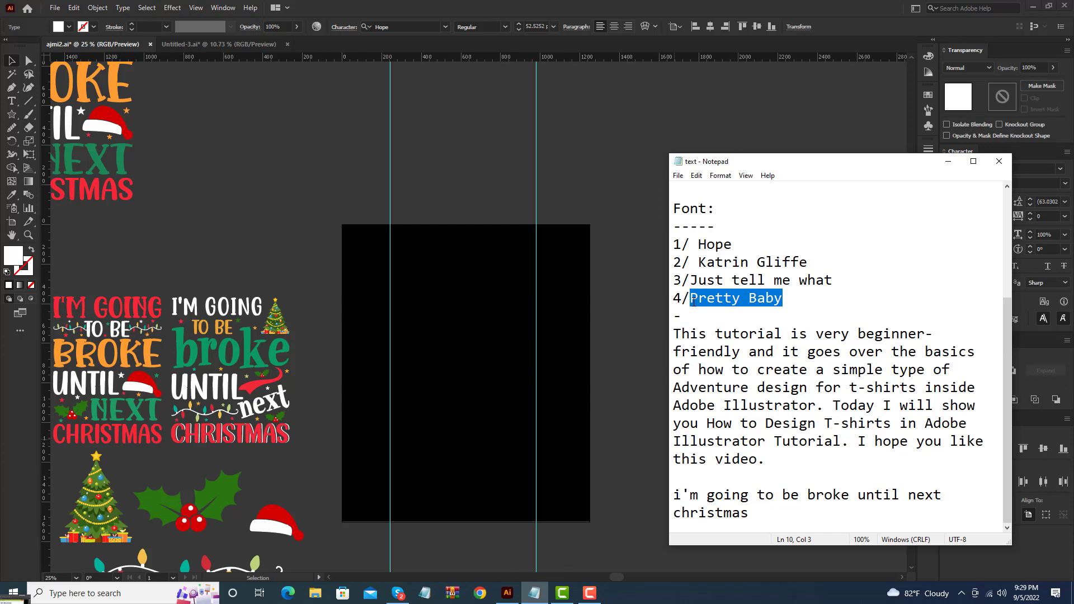
click(634, 280)
scroll(757, 368, up, 2)
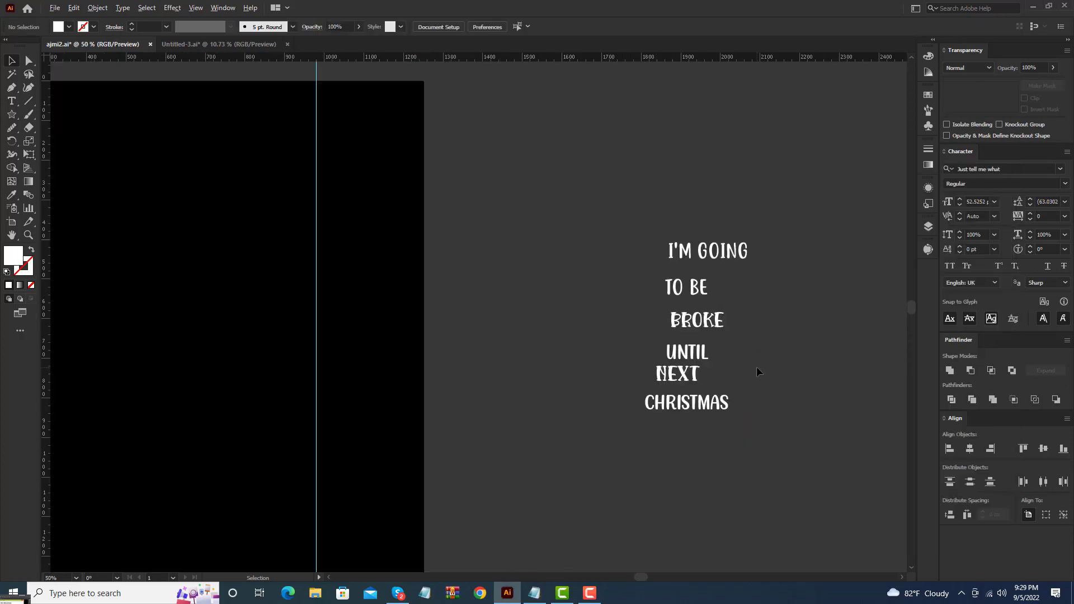
Step: Set the font of the spare BROKE text line to Pretty Baby
click(697, 333)
click(413, 26)
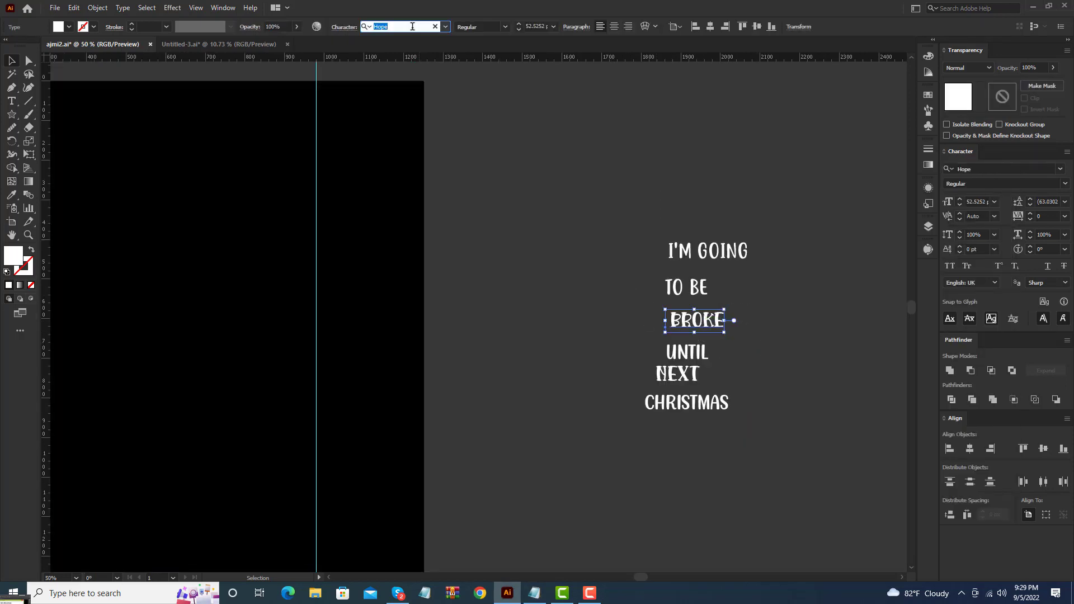
key(ctrl+v)
click(442, 82)
Step: Give the spare NEXT text line the same Pretty Baby font by sampling the formatting of the broke line
click(699, 352)
scroll(699, 353, down, 2)
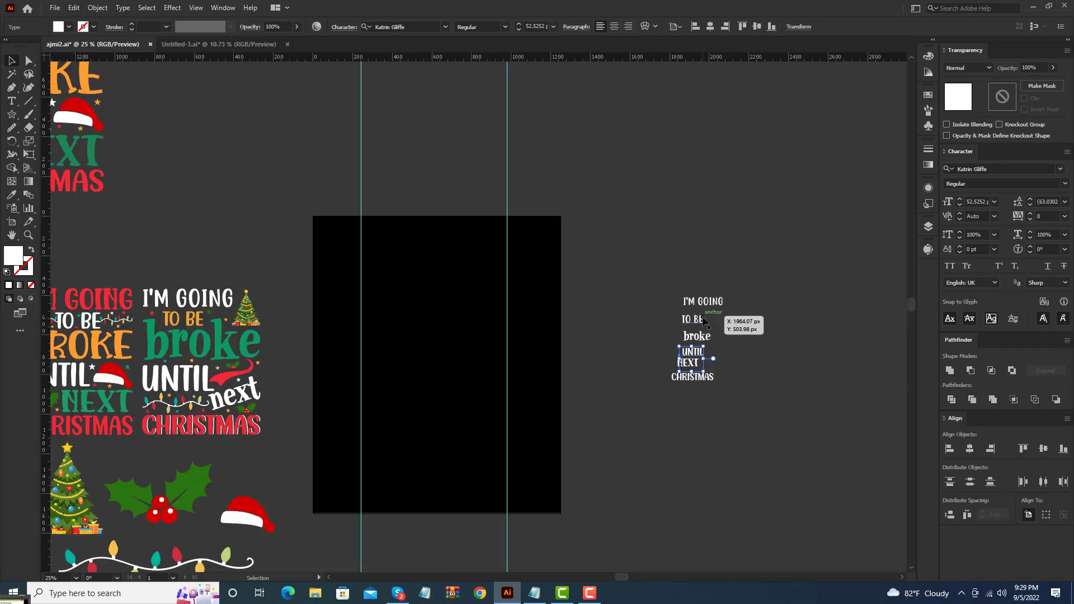
scroll(697, 369, up, 3)
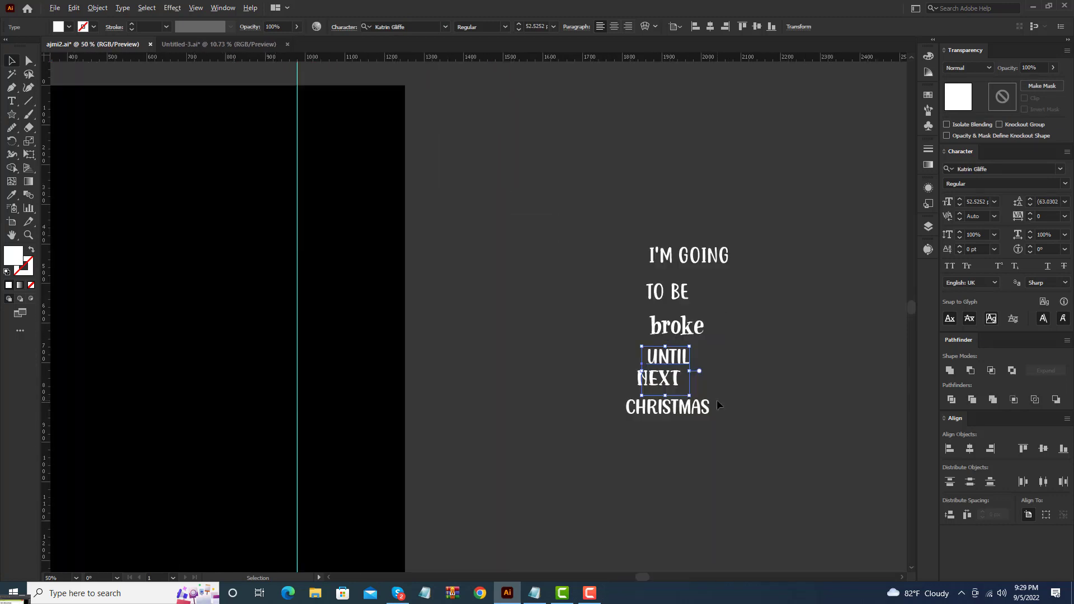
click(695, 365)
key(i)
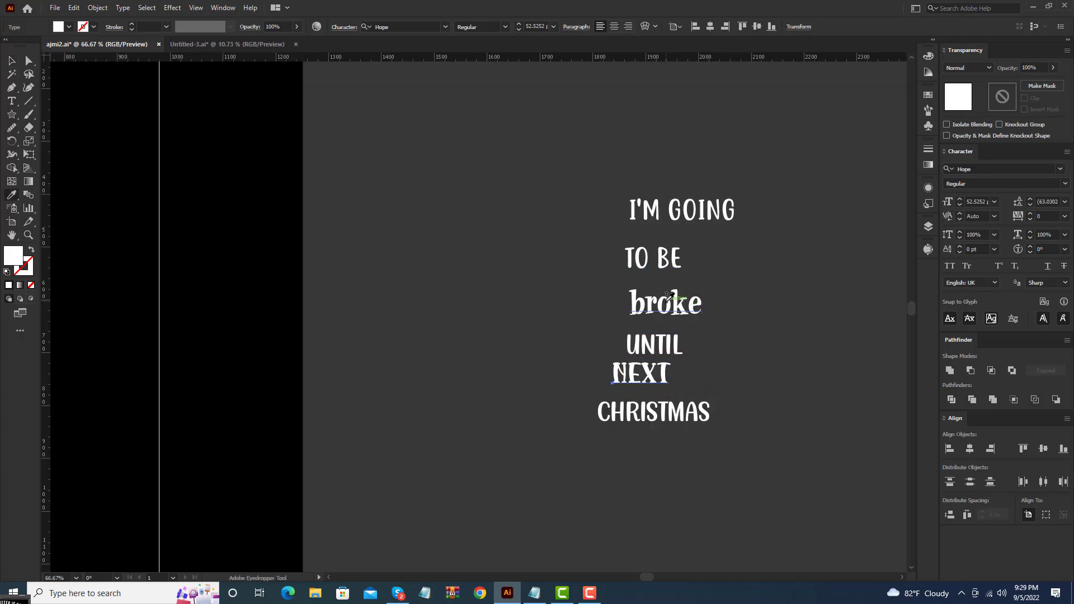
click(667, 296)
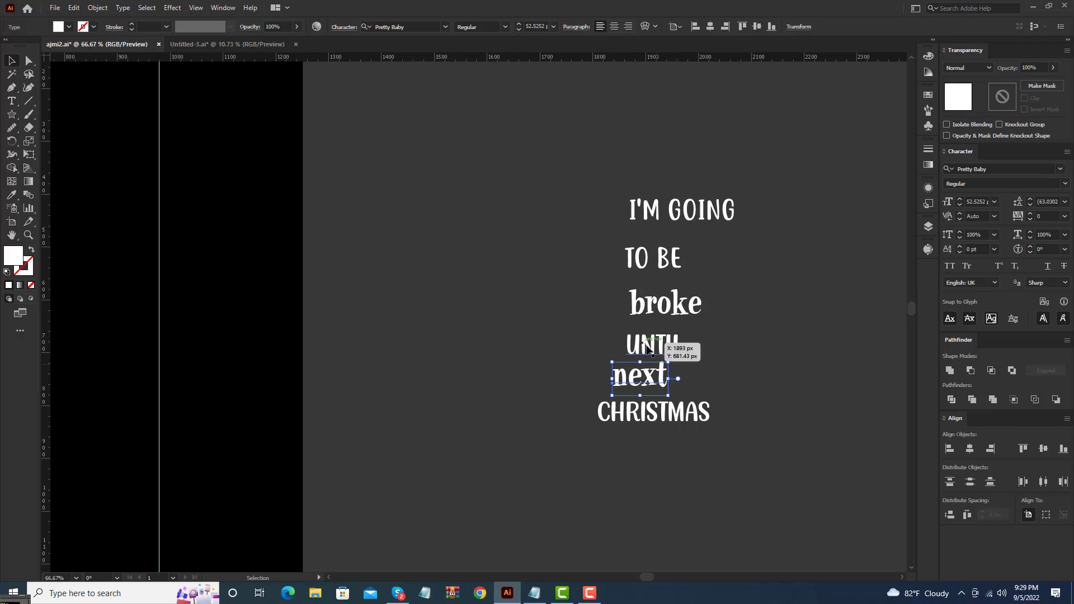
click(680, 414)
key(i)
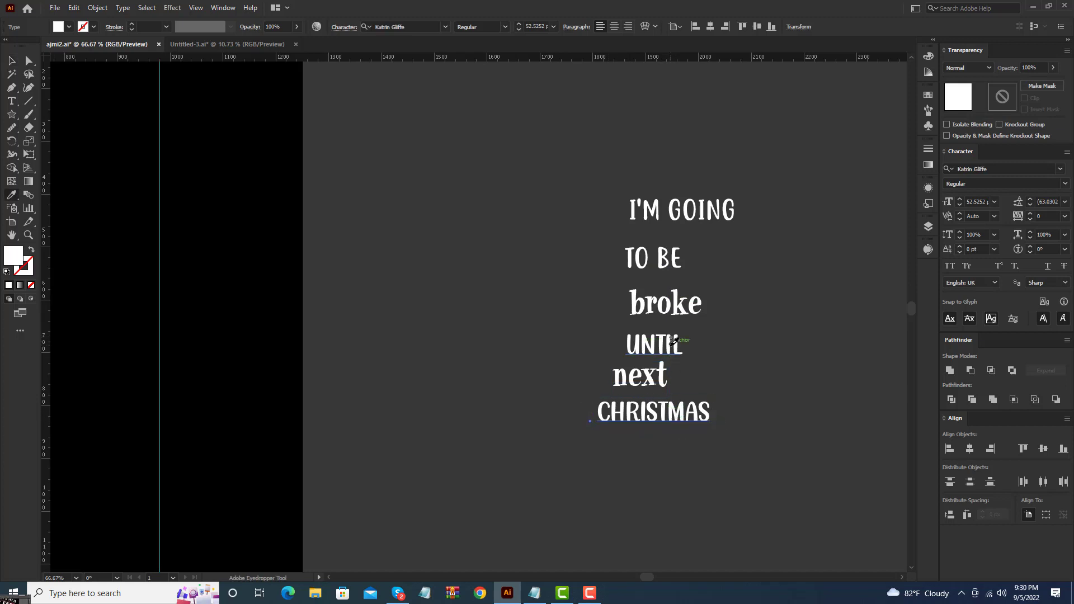
click(12, 62)
click(414, 245)
Step: Duplicate all six restyled text lines onto the black artboard and convert the copies to outlines
scroll(518, 251, down, 2)
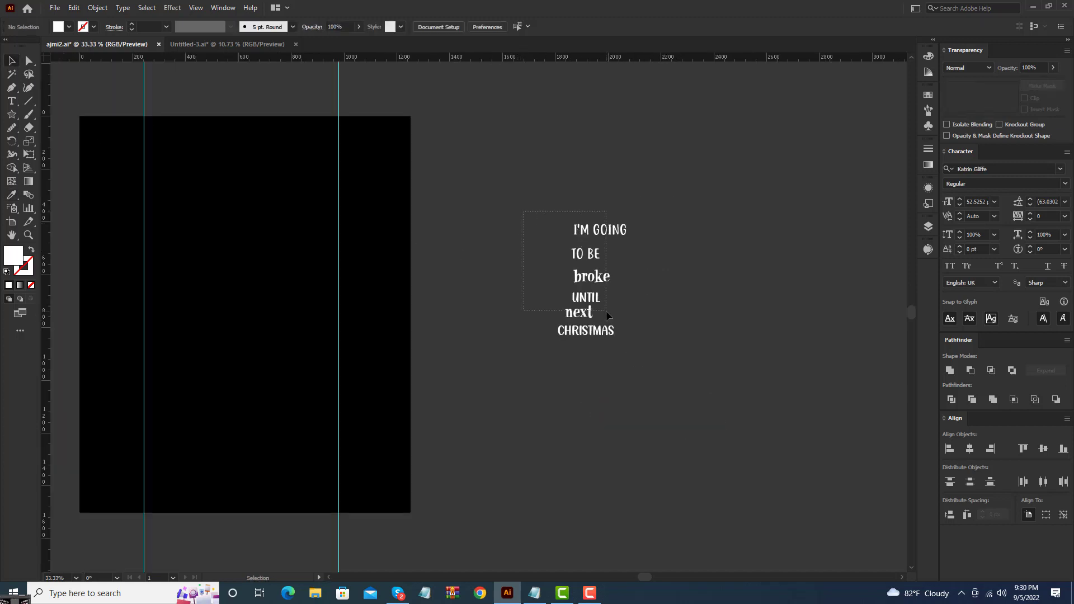
click(593, 283)
drag(584, 317, 214, 283)
right_click(221, 259)
click(295, 369)
drag(291, 331, 638, 365)
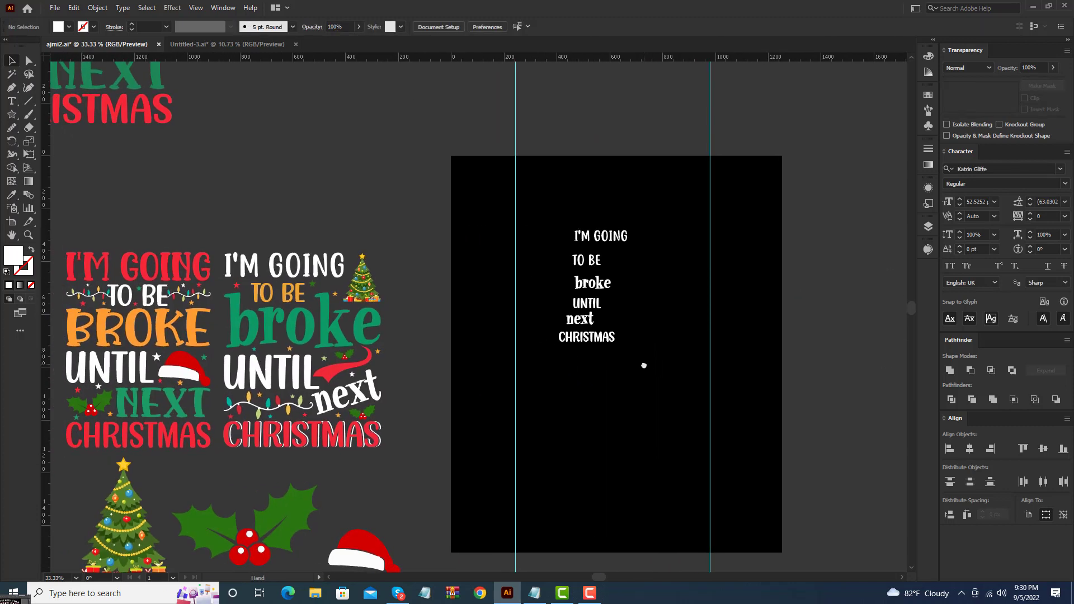
Step: Enlarge I'M GOING on the artboard so that it starts at the left guide
drag(614, 244, 648, 242)
click(591, 261)
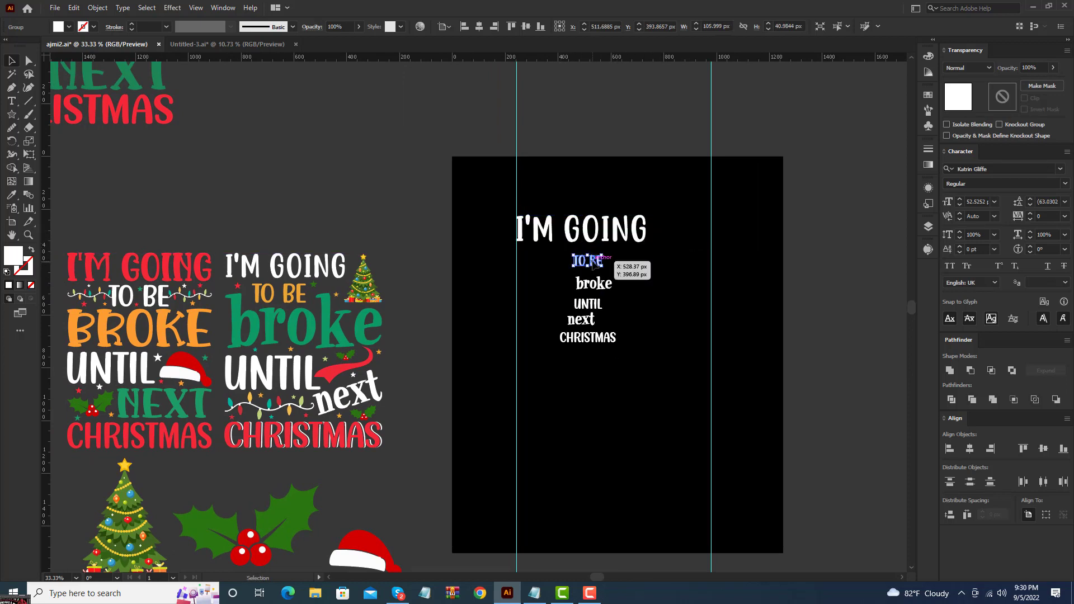
Step: Move UNTIL, next and CHRISTMAS down the artboard and scale broke to about 737 px wide between the two guides
drag(601, 333, 584, 423)
drag(602, 291, 710, 369)
scroll(505, 327, up, 2)
drag(527, 326, 574, 304)
Step: Enlarge TO BE to about 204 px wide beneath I'M GOING
scroll(532, 333, down, 2)
scroll(605, 285, up, 2)
click(582, 238)
drag(584, 241, 629, 254)
Step: Nudge broke upward until its letters tuck around the TO BE line
click(589, 288)
key(Up)
key(Up)
key(Up)
key(Up)
key(Up)
key(Up)
key(Up)
key(Up)
key(Up)
key(Up)
key(Up)
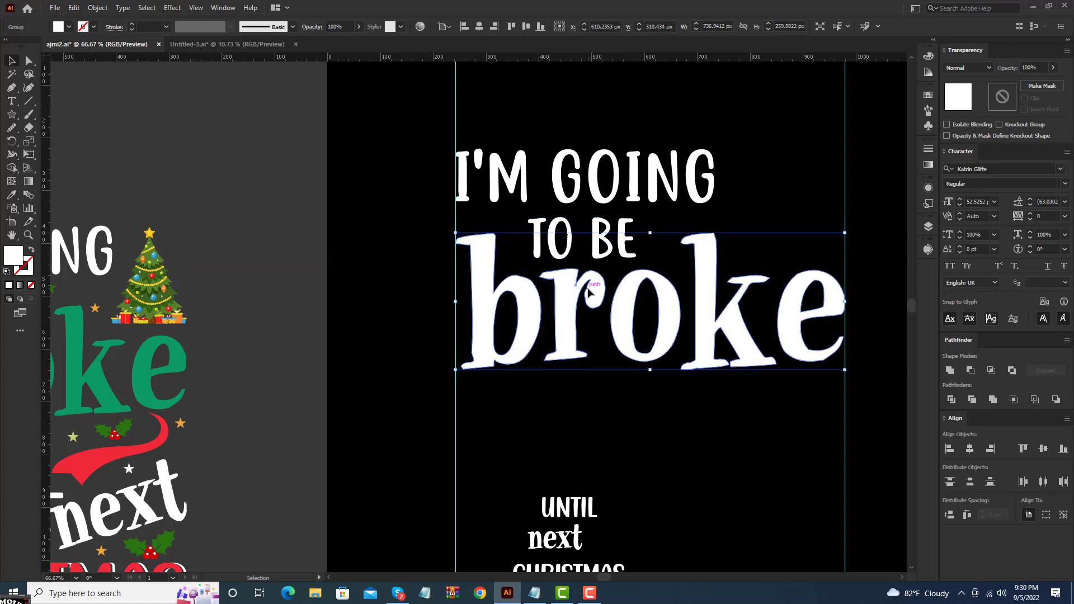
click(542, 251)
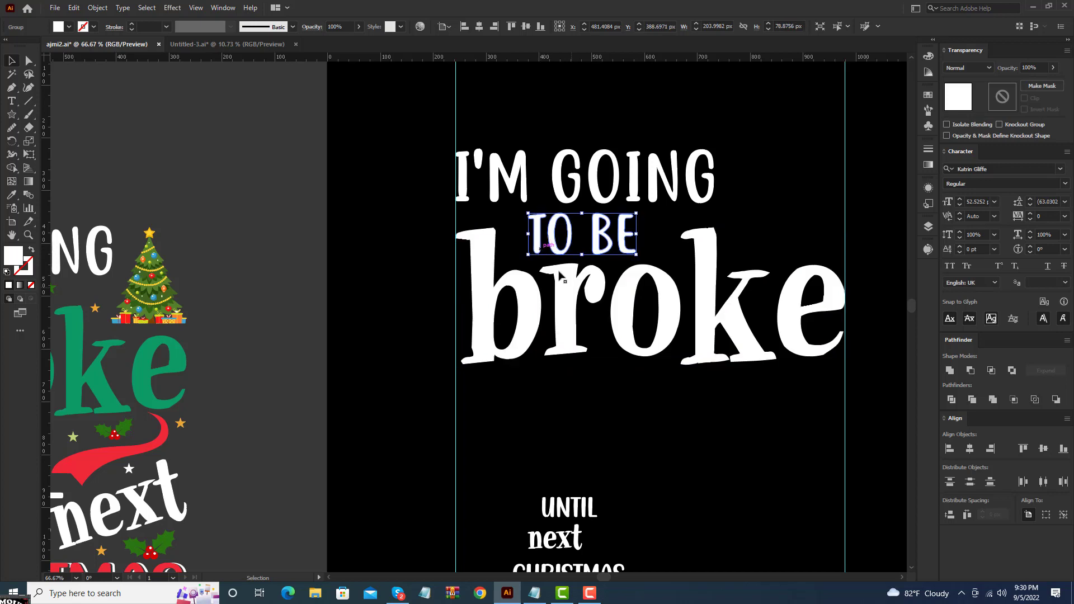
click(620, 373)
Step: Enlarge UNTIL to about 428 px wide from the left guide and nudge it up directly beneath broke
key(ctrl+minus)
scroll(626, 425, down, 1)
scroll(625, 423, down, 1)
click(595, 416)
drag(610, 428, 654, 398)
key(Up)
key(Up)
key(Up)
key(Up)
key(Up)
key(Up)
key(Up)
key(Up)
key(Up)
key(Up)
key(Up)
key(Up)
key(Up)
key(Up)
key(Up)
key(Up)
key(Up)
key(Up)
key(Up)
key(Up)
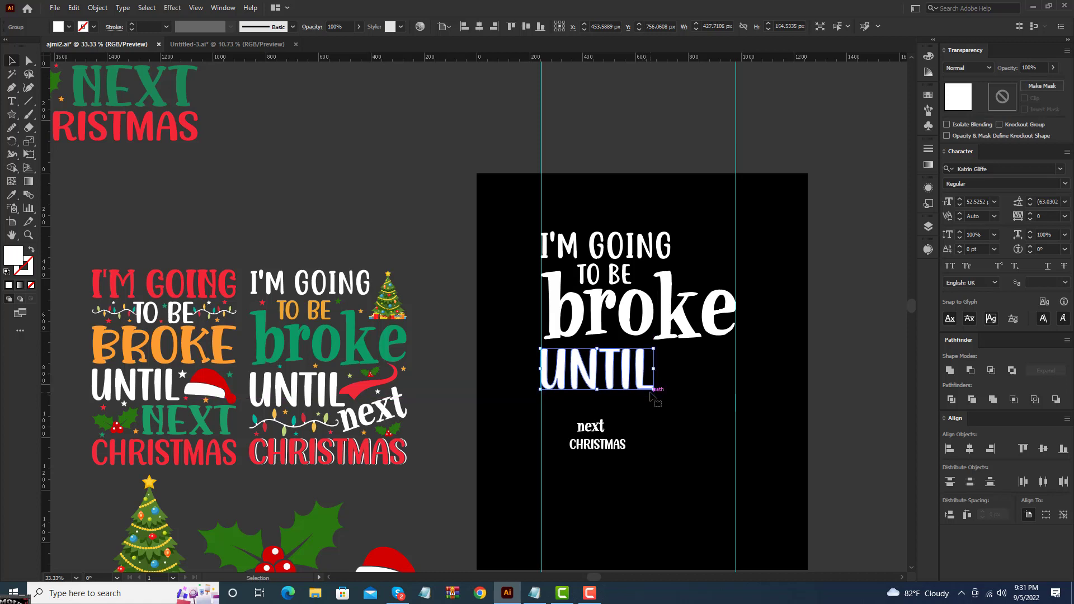
Step: Scale CHRISTMAS up to about 739 px wide so it spans the full width between the guides
click(590, 426)
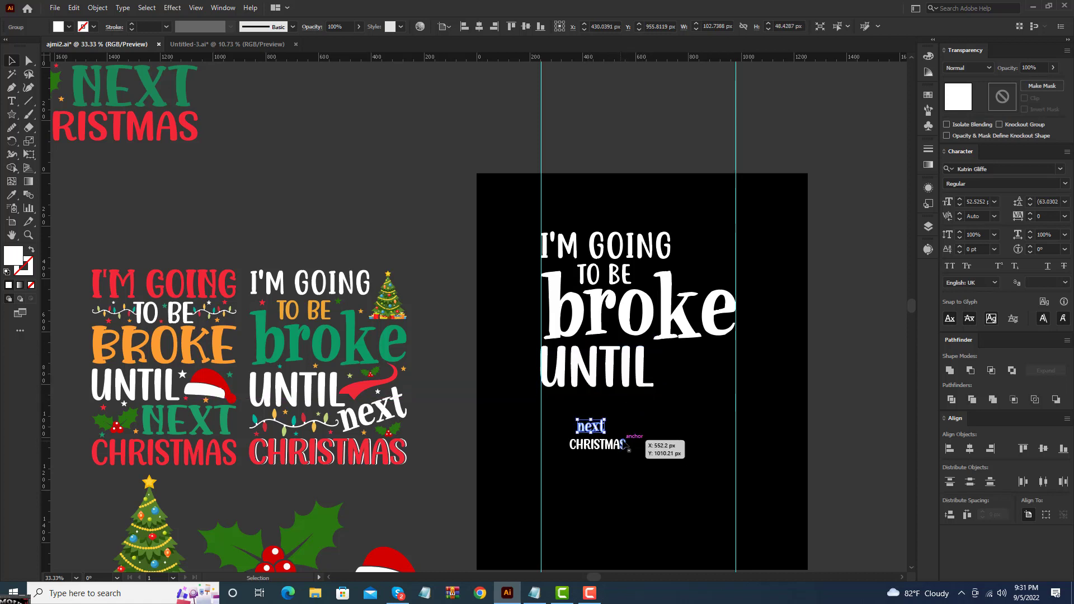
drag(627, 448, 737, 470)
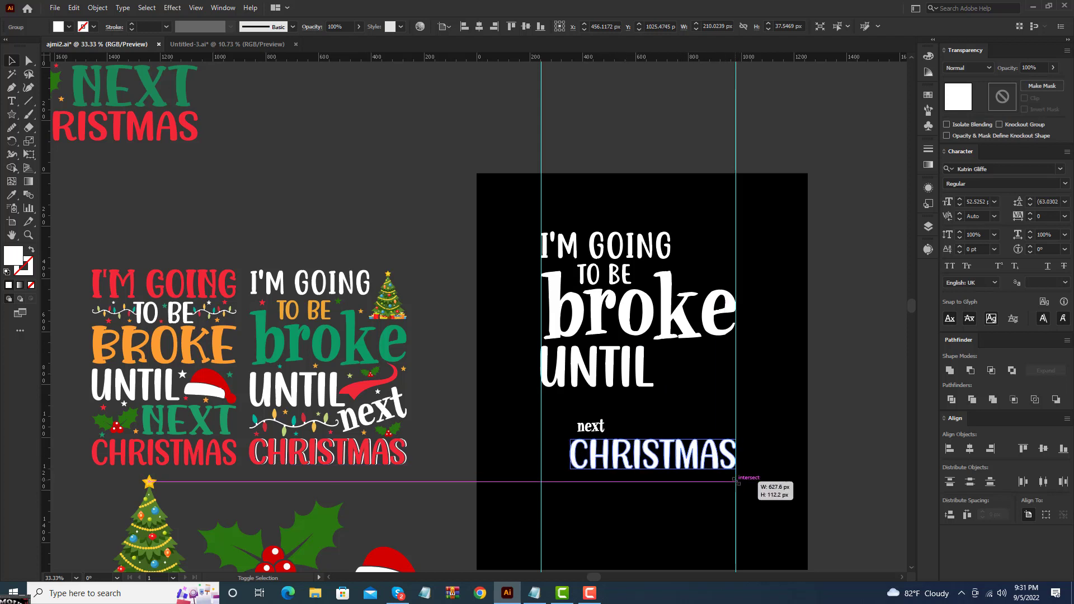
drag(569, 470, 539, 487)
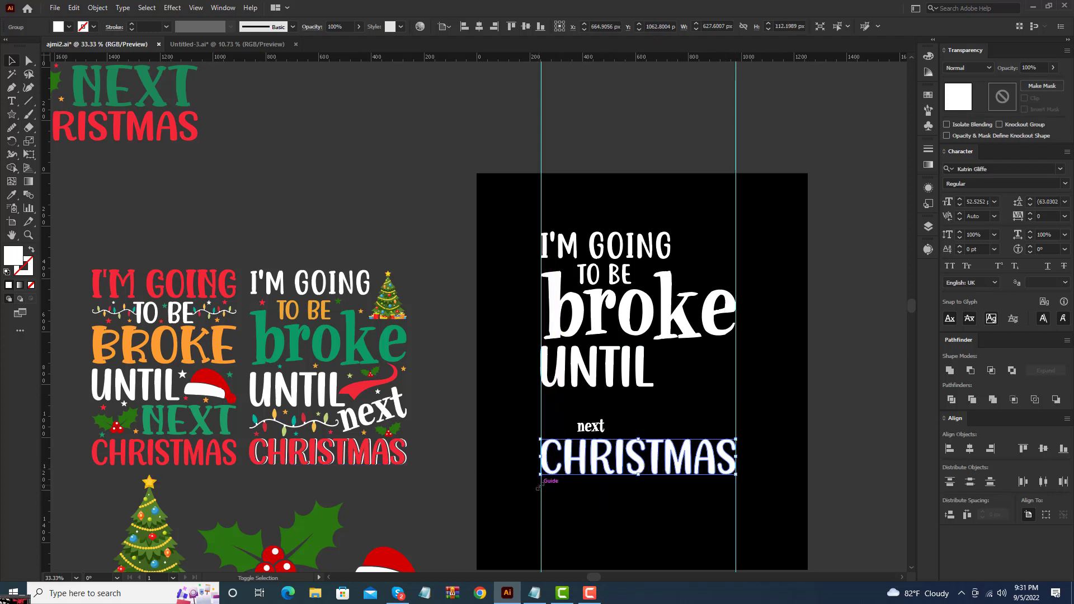
Step: Enlarge and tilt the word next upward, placing it beside the end of UNTIL and above CHRISTMAS
drag(593, 427, 703, 385)
drag(704, 415, 658, 423)
drag(727, 399, 727, 354)
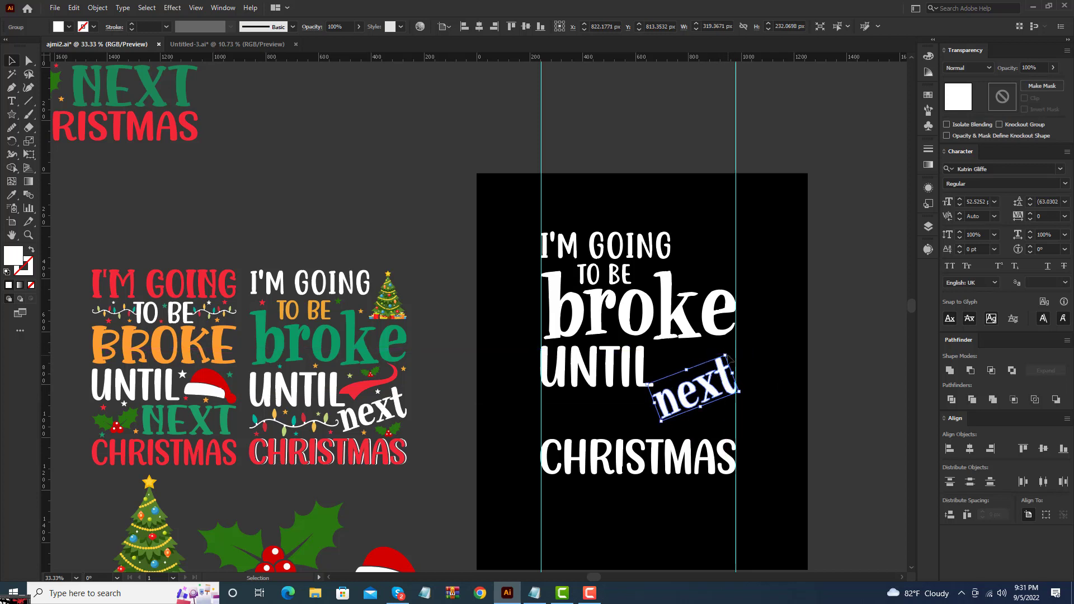
drag(655, 405, 647, 406)
Step: Move the CHRISTMAS line slightly up toward the words above it
click(673, 477)
drag(667, 461, 665, 452)
click(767, 436)
Step: Place a copy of the Christmas tree beside I'M GOING above broke, scaled down to about 159 px wide
scroll(766, 434, down, 1)
drag(770, 395, 669, 426)
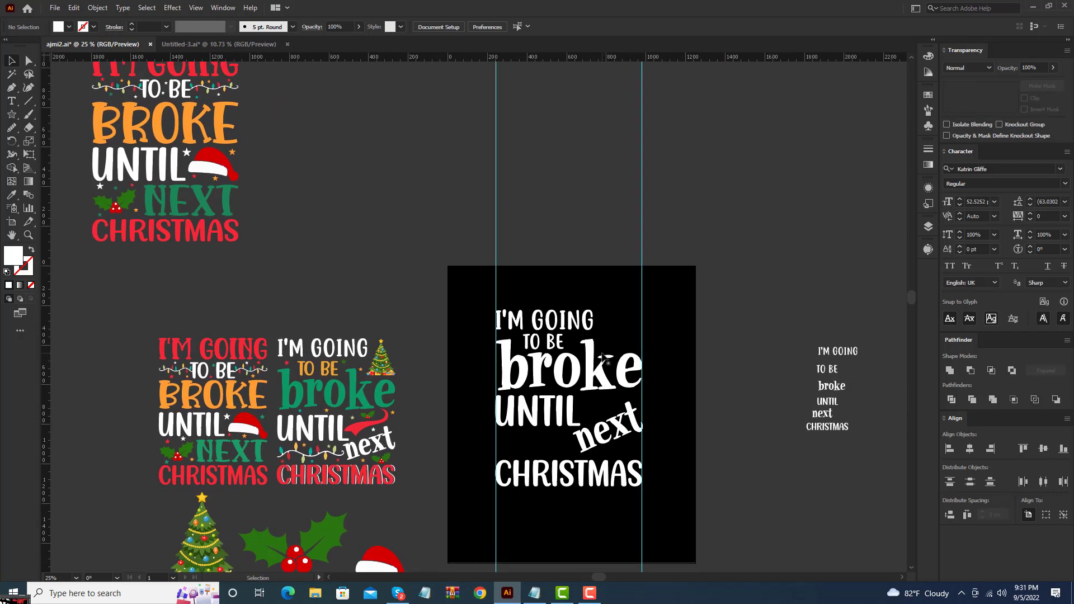
scroll(539, 417, down, 1)
click(318, 514)
drag(315, 512, 596, 358)
scroll(598, 357, up, 2)
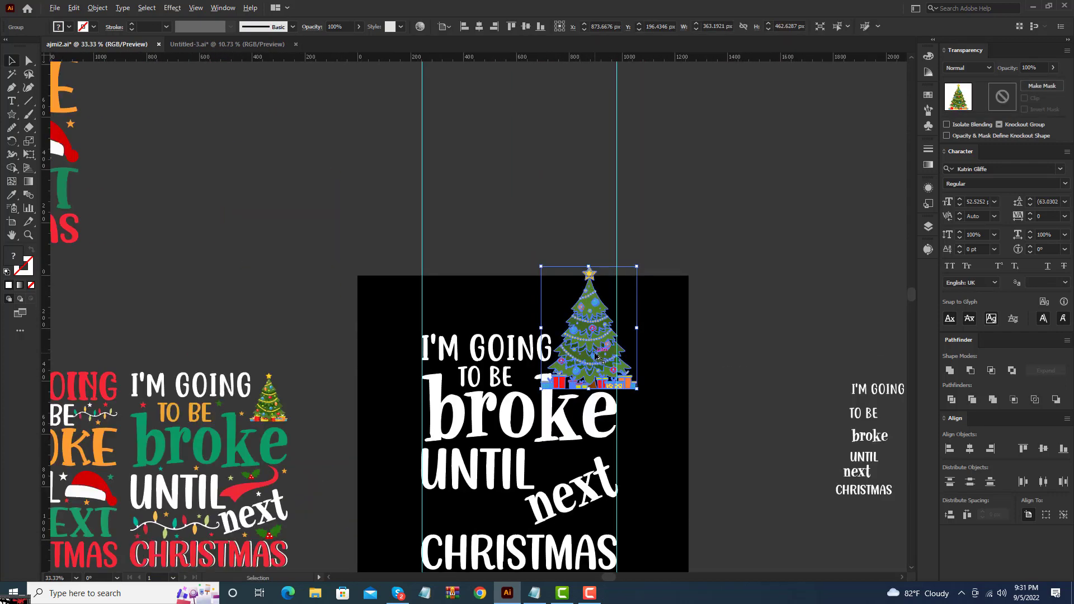
drag(589, 268, 593, 417)
scroll(589, 346, up, 2)
click(407, 406)
Step: Reduce the height of TO BE to about 69 px and fit it between I'M GOING and broke
click(371, 395)
drag(381, 373, 396, 388)
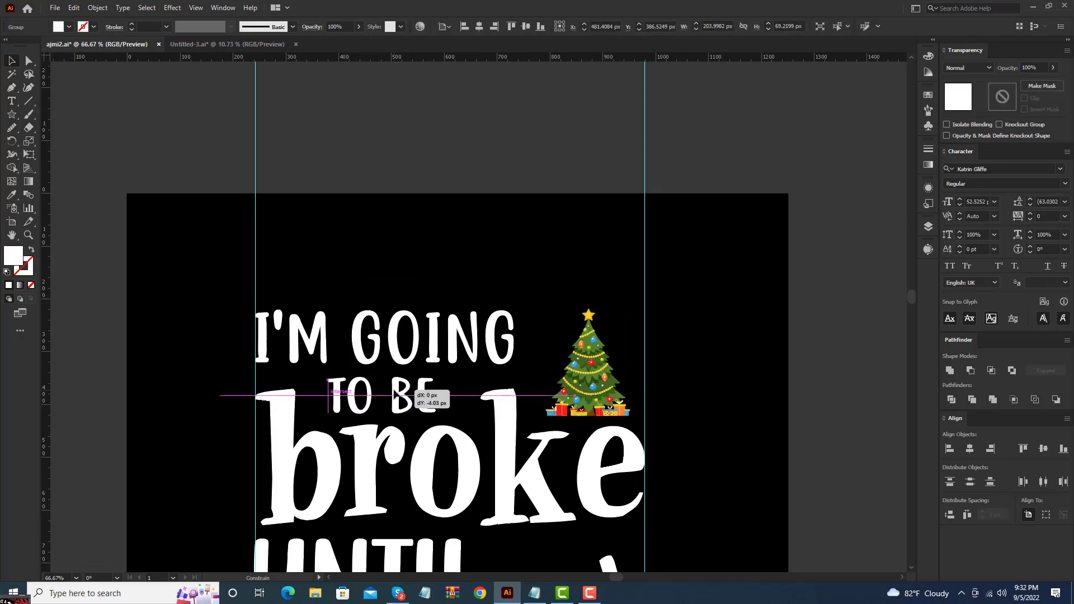
click(461, 391)
drag(475, 389, 479, 356)
Step: Place a copy of the string of Christmas lights under UNTIL, starting at the left guide
key(ctrl+minus)
key(ctrl+minus)
drag(303, 566, 449, 411)
scroll(449, 411, down, 1)
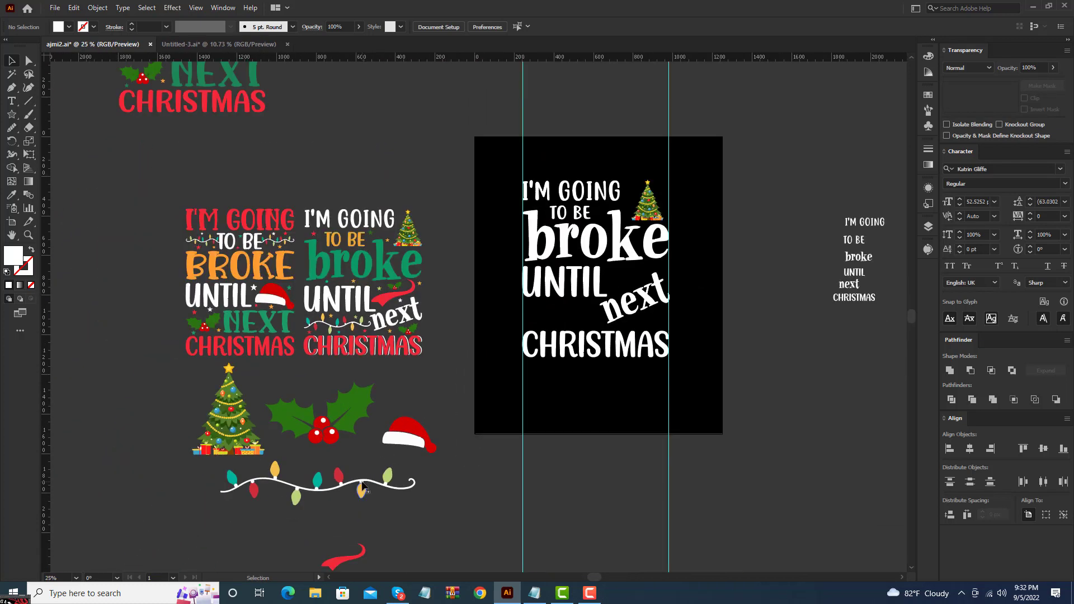
click(364, 485)
drag(363, 489, 665, 318)
scroll(741, 310, up, 2)
shift+click(691, 313)
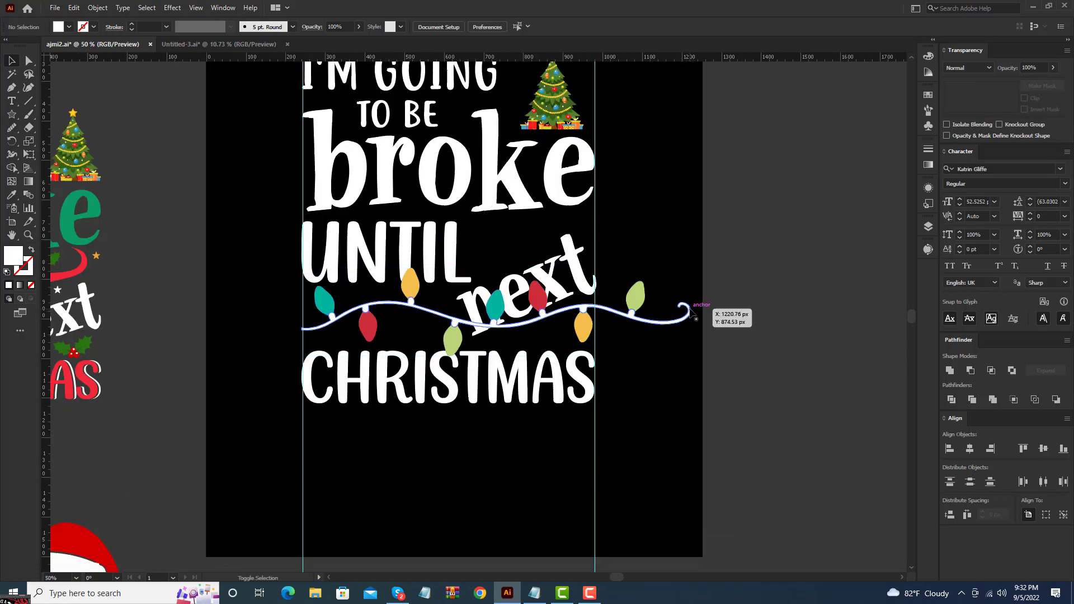
click(692, 318)
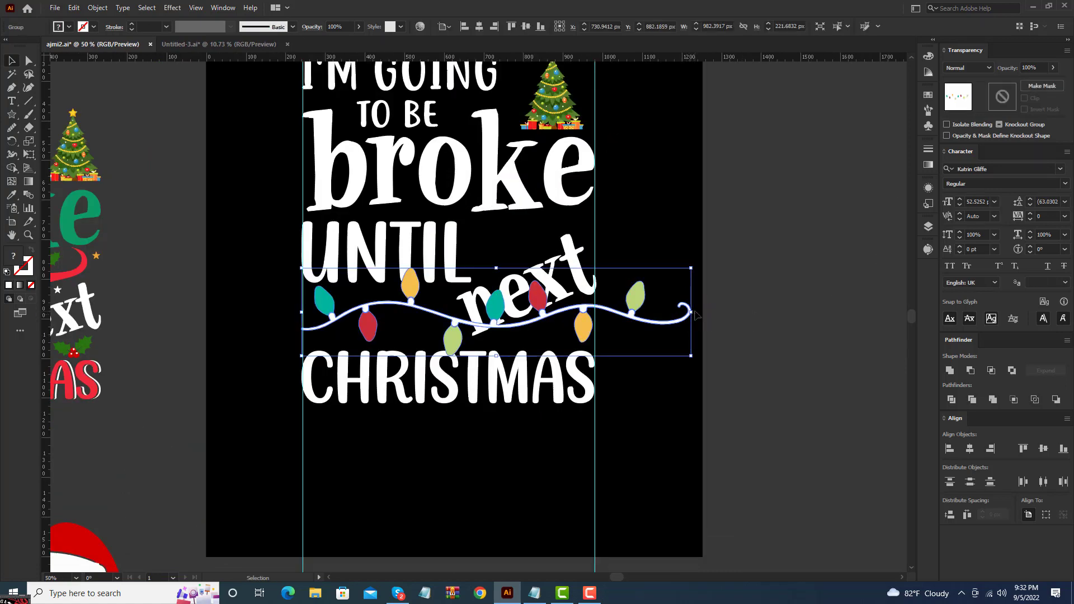
Step: Resize the light string to about 400 by 121 px beneath UNTIL and move CHRISTMAS up under it
drag(696, 312, 462, 324)
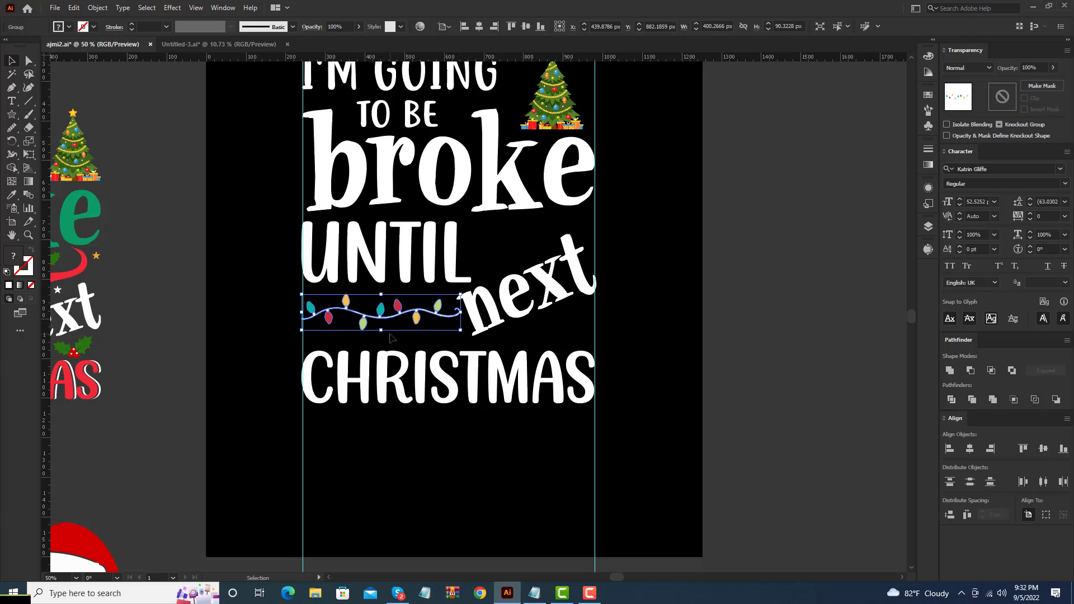
drag(381, 330, 399, 351)
click(399, 320)
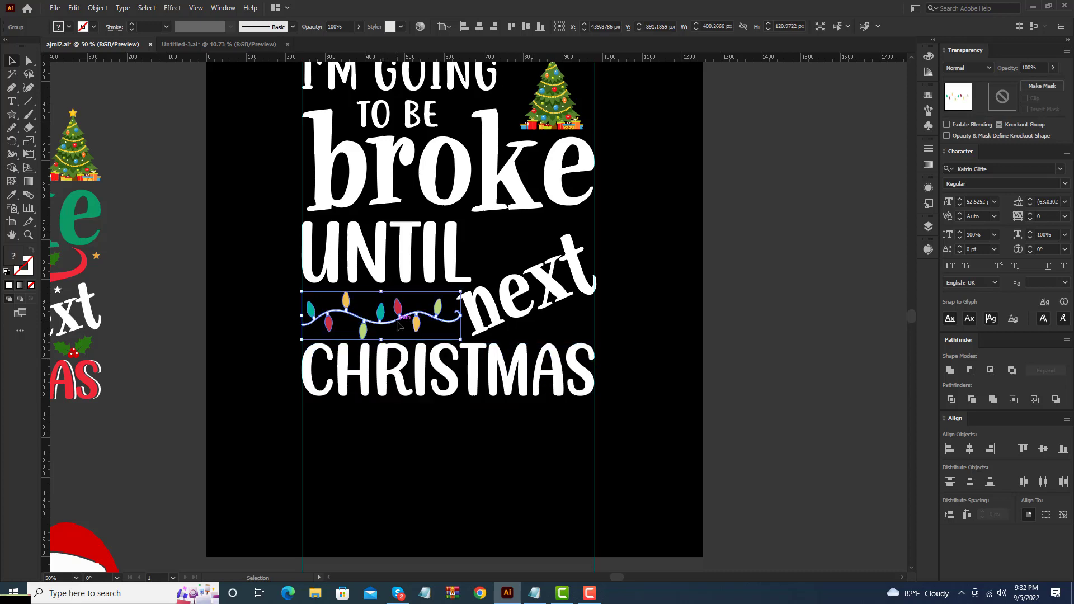
Step: Place a scaled-down copy of the holly leaves in the gap between next and the end of CHRISTMAS
click(672, 319)
scroll(671, 319, down, 3)
drag(463, 363, 556, 348)
scroll(738, 281, up, 3)
shift+click(573, 298)
click(593, 295)
click(616, 336)
Step: Place a copy of the red swoosh beside UNTIL above next, about 221 px wide
scroll(616, 336, down, 2)
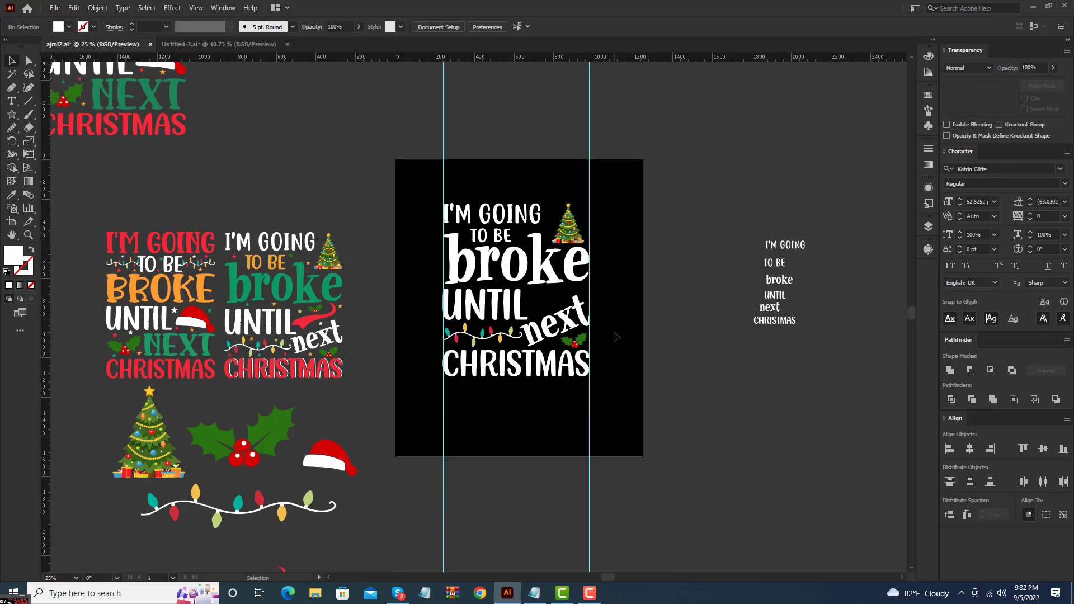
drag(318, 445, 375, 385)
click(324, 475)
alt+drag(342, 464, 629, 169)
scroll(613, 204, up, 2)
click(750, 168)
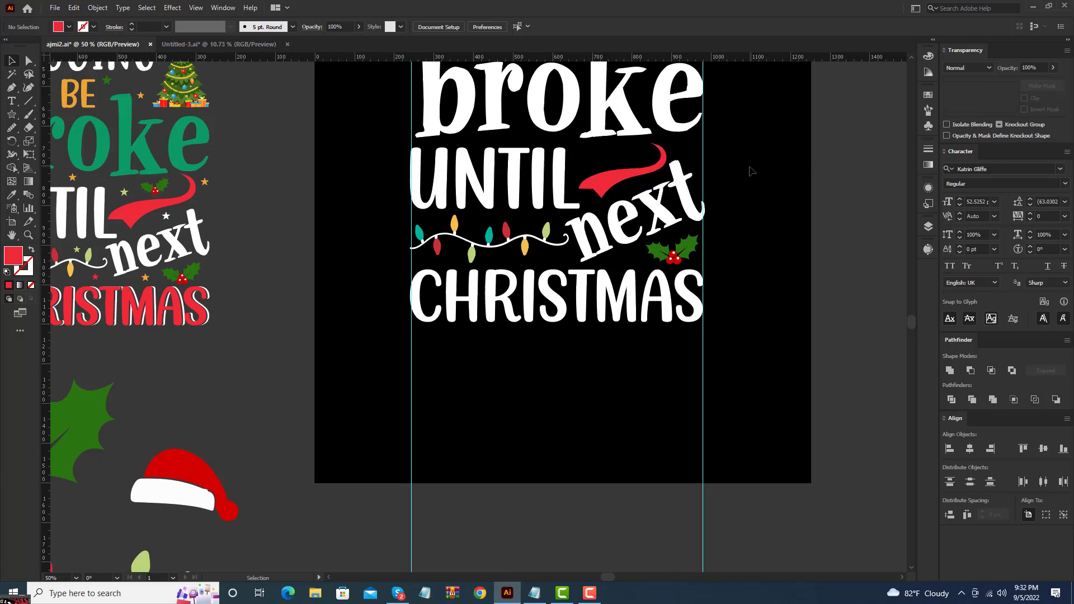
scroll(750, 168, down, 1)
scroll(750, 167, up, 1)
click(689, 186)
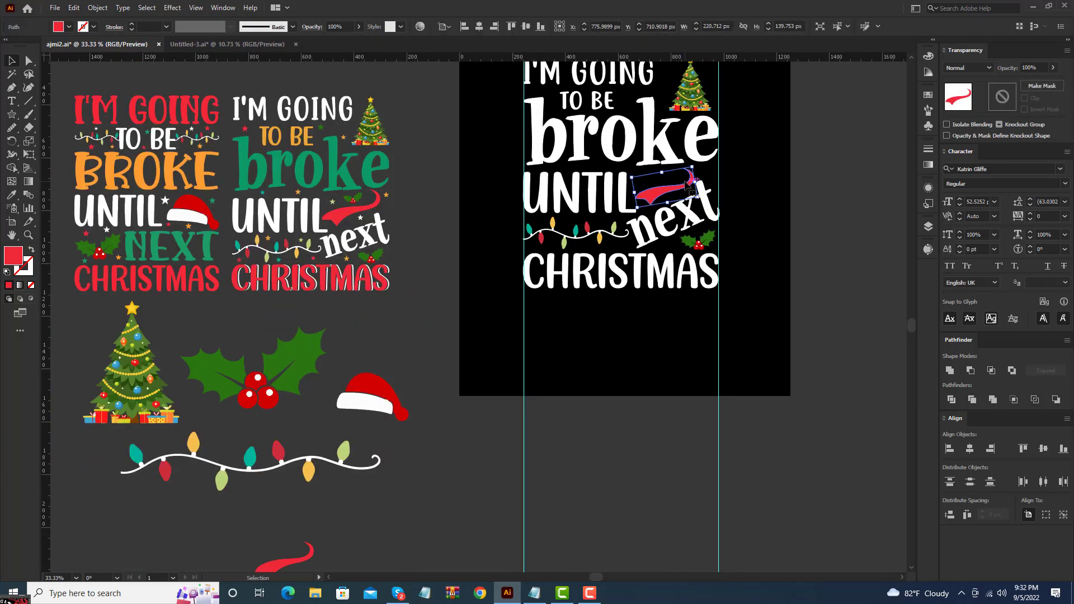
click(797, 200)
Step: Place a smaller holly copy, about 82 px wide, just above the red swoosh
drag(777, 217, 781, 194)
scroll(752, 248, down, 1)
drag(753, 253, 681, 317)
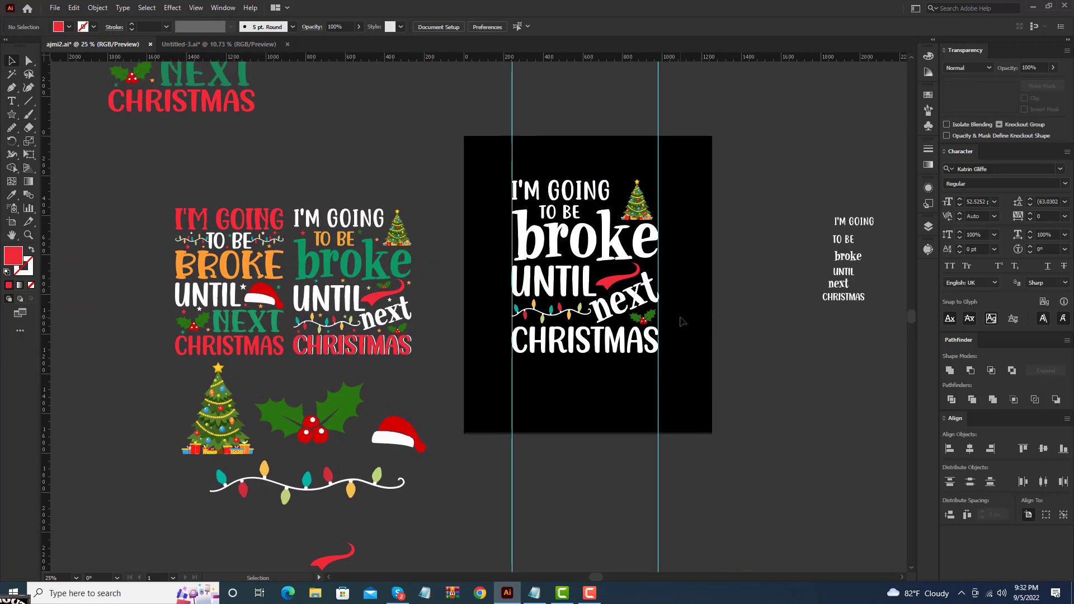
scroll(681, 317, up, 2)
drag(640, 364, 610, 265)
scroll(588, 268, up, 3)
scroll(621, 264, down, 3)
scroll(621, 265, up, 2)
click(576, 264)
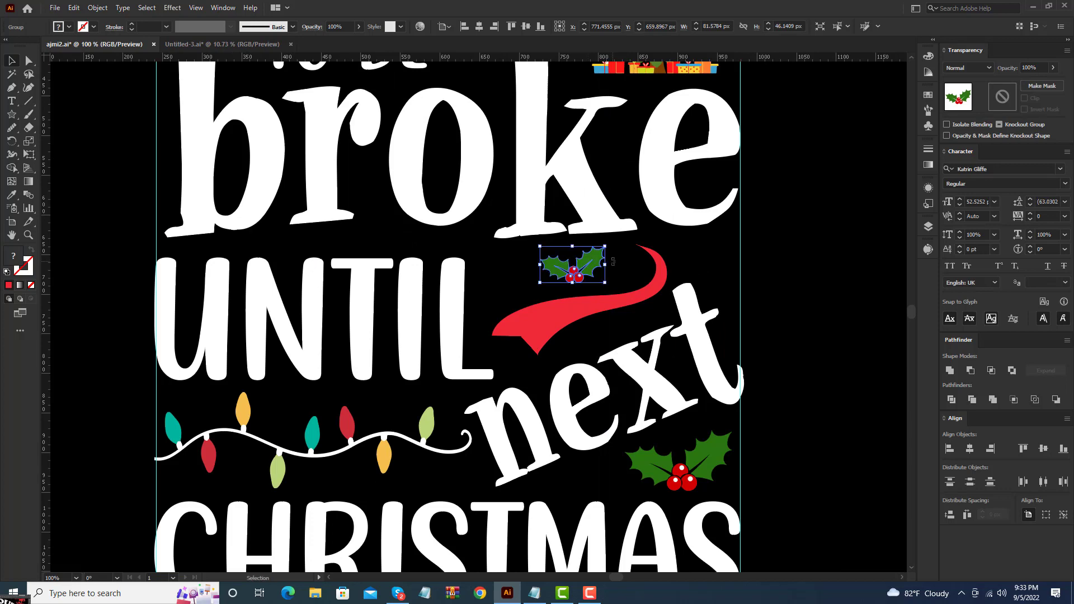
click(618, 265)
Step: Recolor broke green by sampling the green broke in the finished reference design
scroll(619, 265, down, 2)
scroll(688, 295, down, 3)
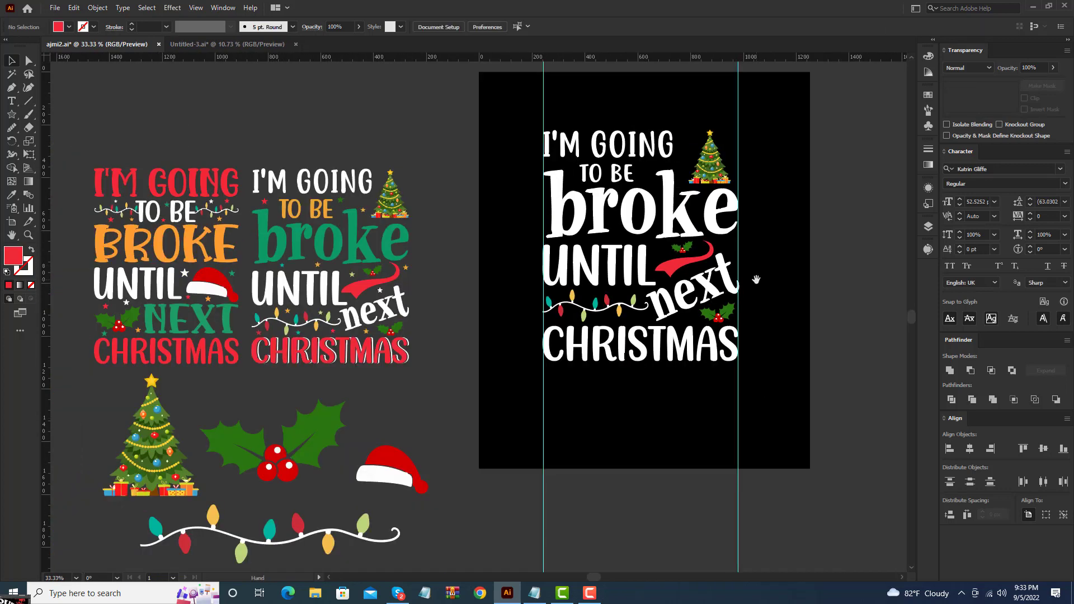
scroll(707, 341, up, 2)
click(675, 247)
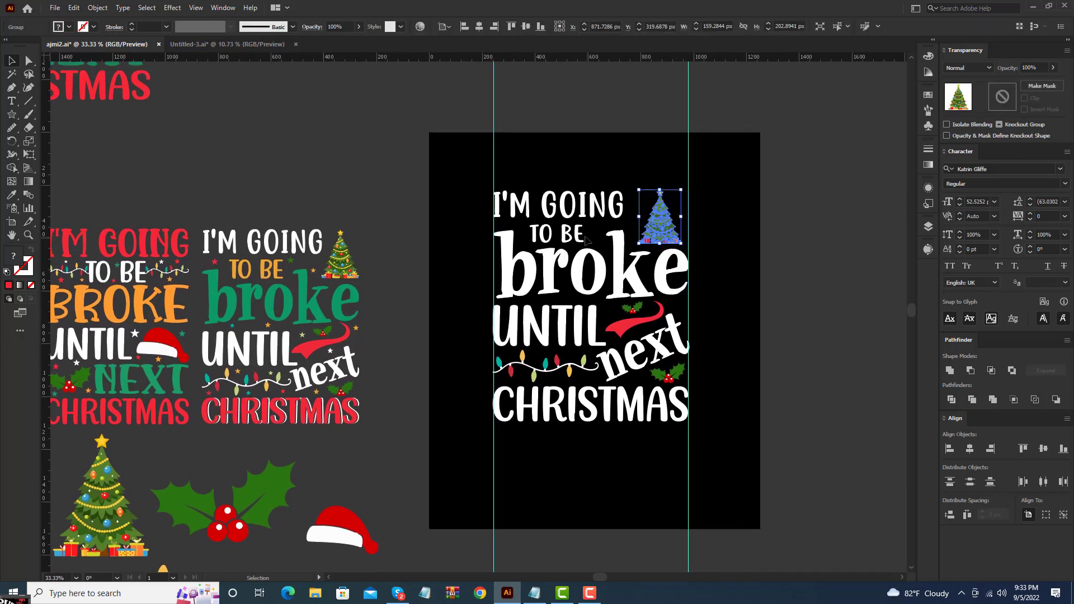
click(604, 223)
click(615, 254)
key(i)
click(347, 302)
key(v)
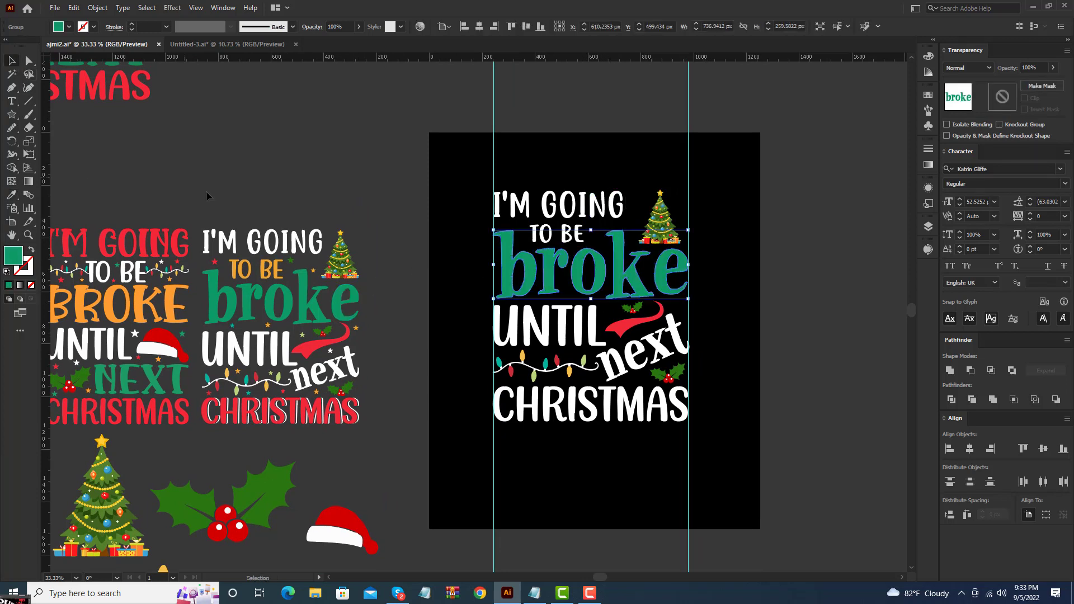
Step: Recolor CHRISTMAS red by sampling the red CHRISTMAS in the finished reference design
click(600, 402)
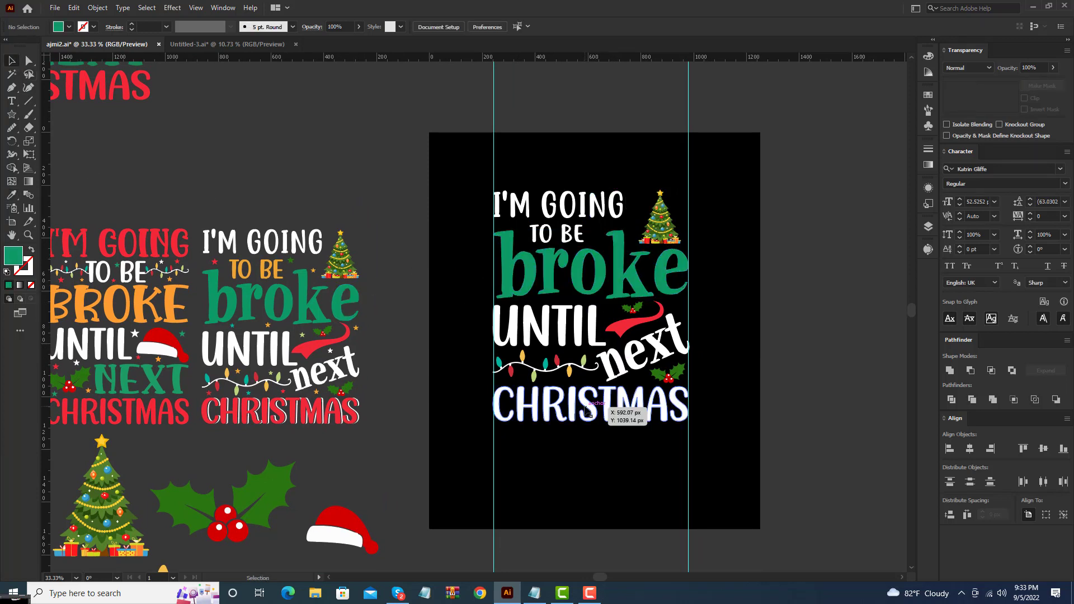
key(i)
click(315, 411)
key(ctrl+shift+a)
key(v)
scroll(635, 413, up, 1)
Step: Nudge the red CHRISTMAS text about 3 px to the right
click(635, 413)
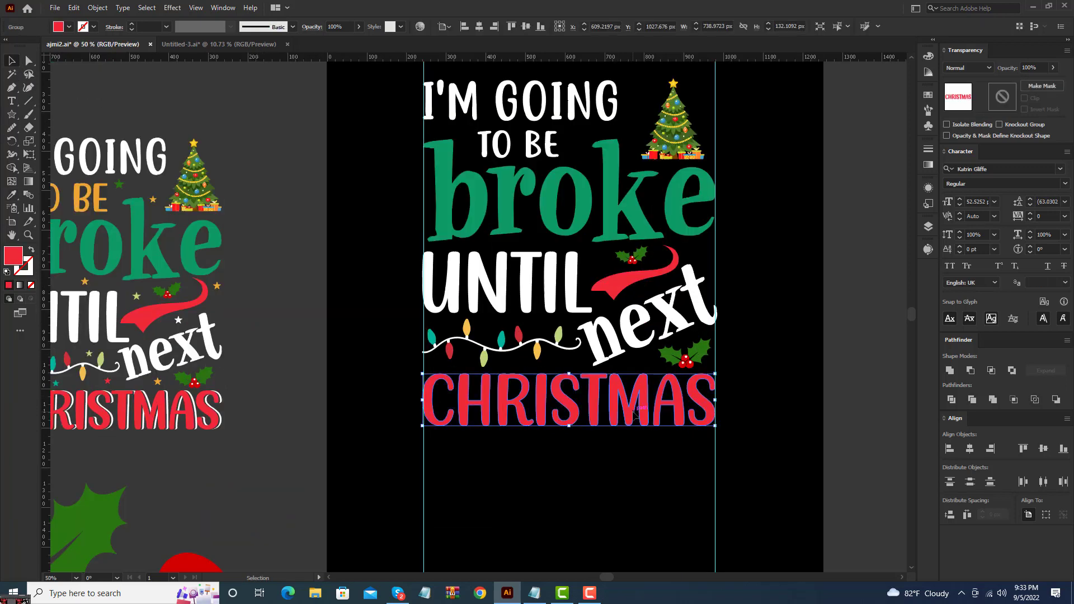
key(v)
key(Right)
key(Right)
key(Right)
key(Right)
key(Right)
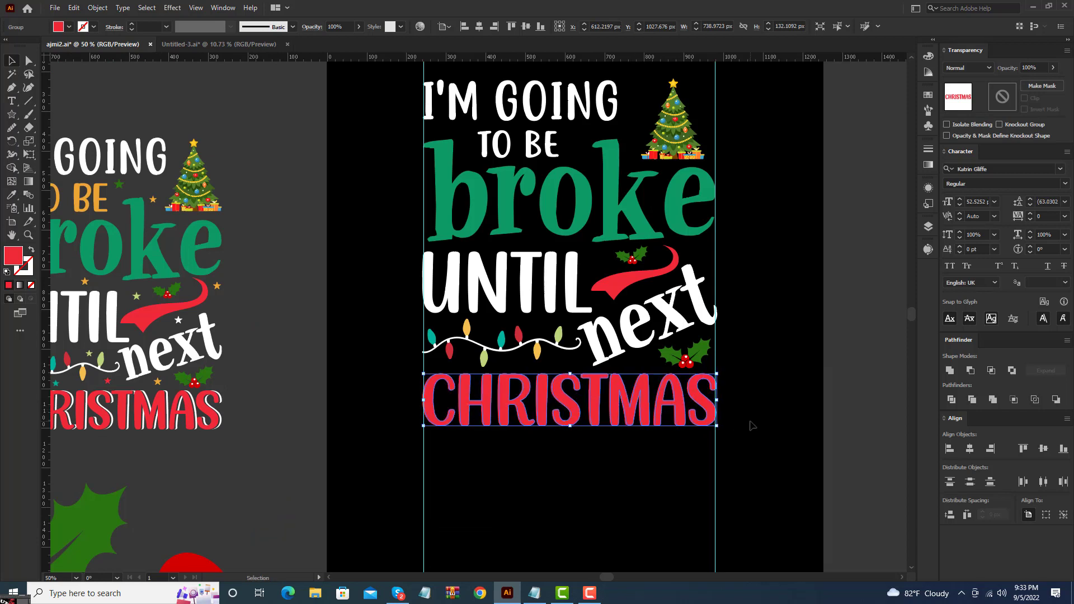
Step: Recolor the copy behind the red CHRISTMAS black by sampling the dark artboard background
key(i)
click(746, 396)
click(9, 64)
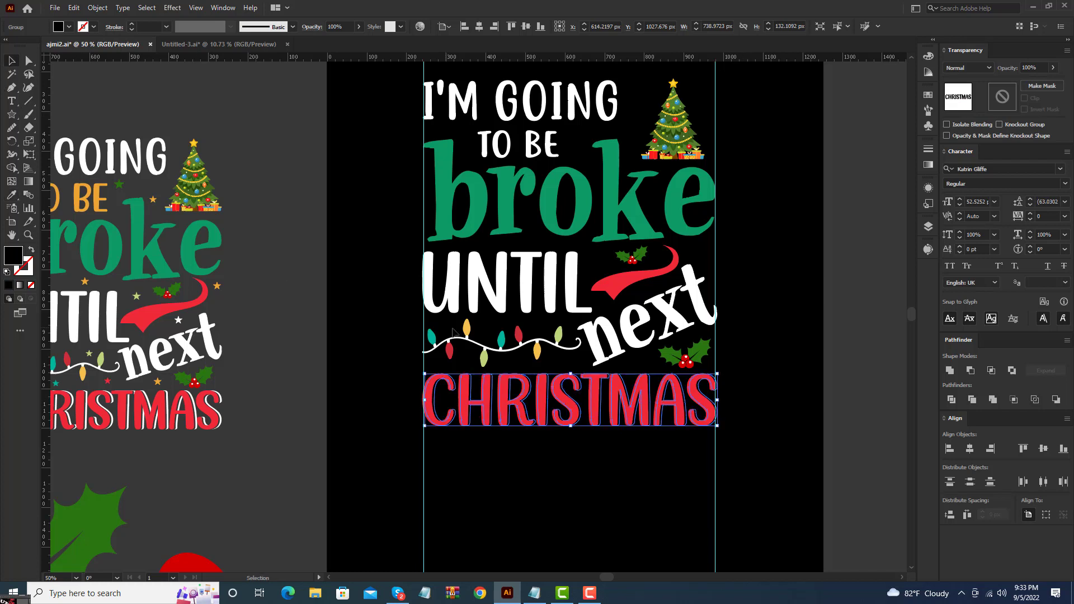
right_click(536, 423)
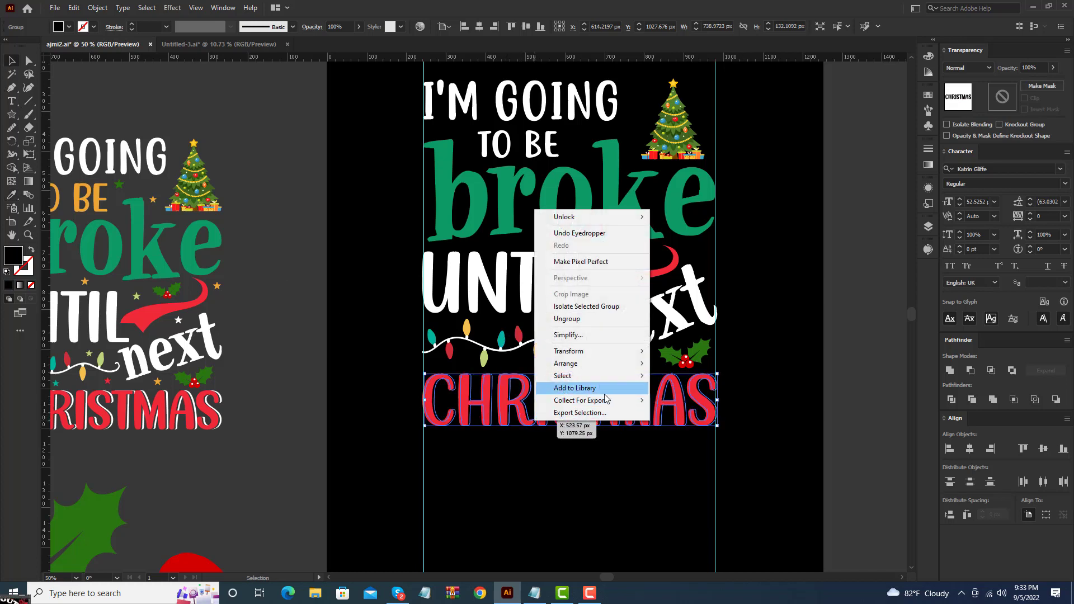
mouse_move(595, 368)
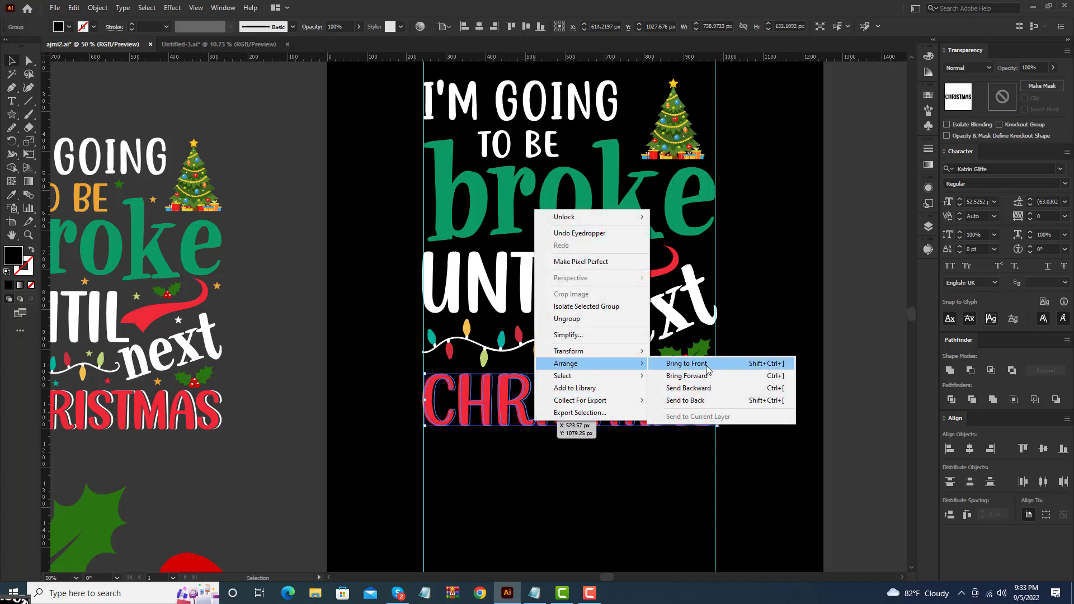
click(658, 449)
click(551, 417)
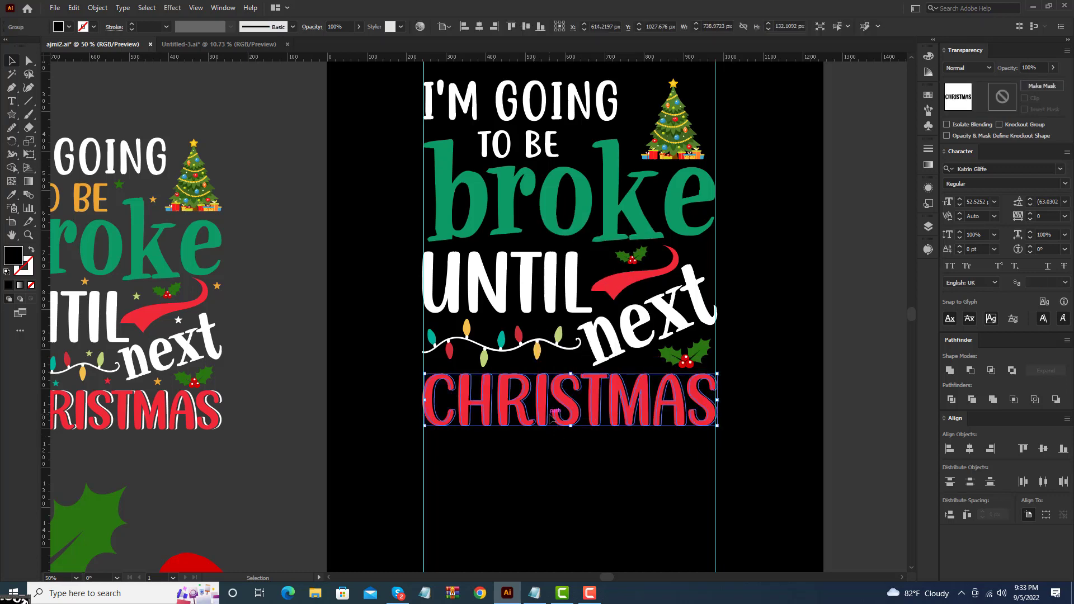
Step: Color the rearmost CHRISTMAS copy white by sampling UNTIL, and offset it about 5 px to the right
key(i)
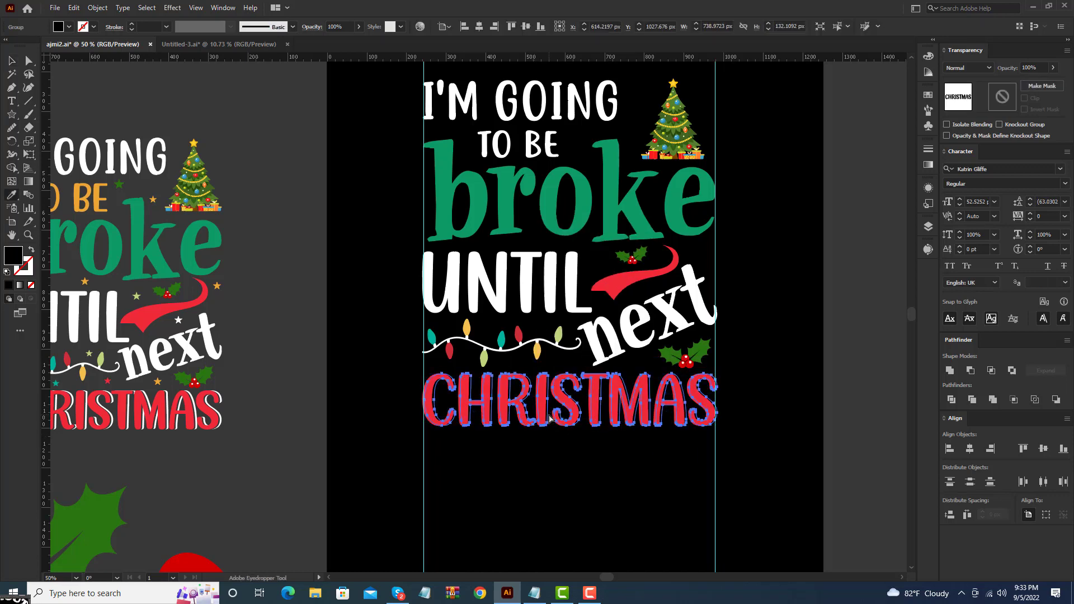
click(554, 286)
key(Right)
key(Right)
key(Right)
key(Right)
key(Right)
key(Right)
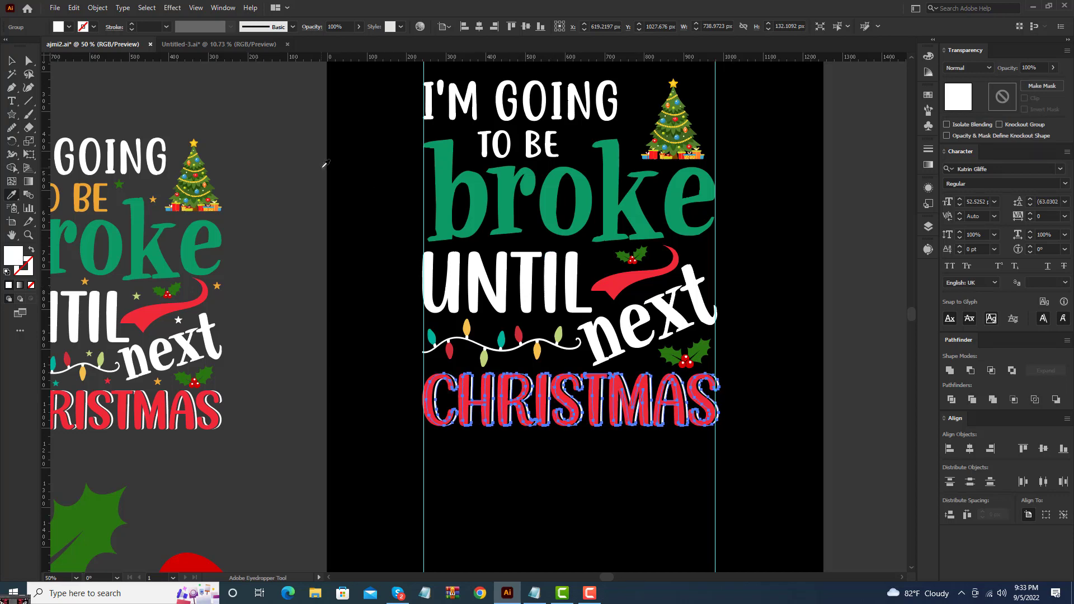
Step: Try offsetting the white CHRISTMAS copy 1 px further to the right
key(v)
scroll(536, 450, up, 3)
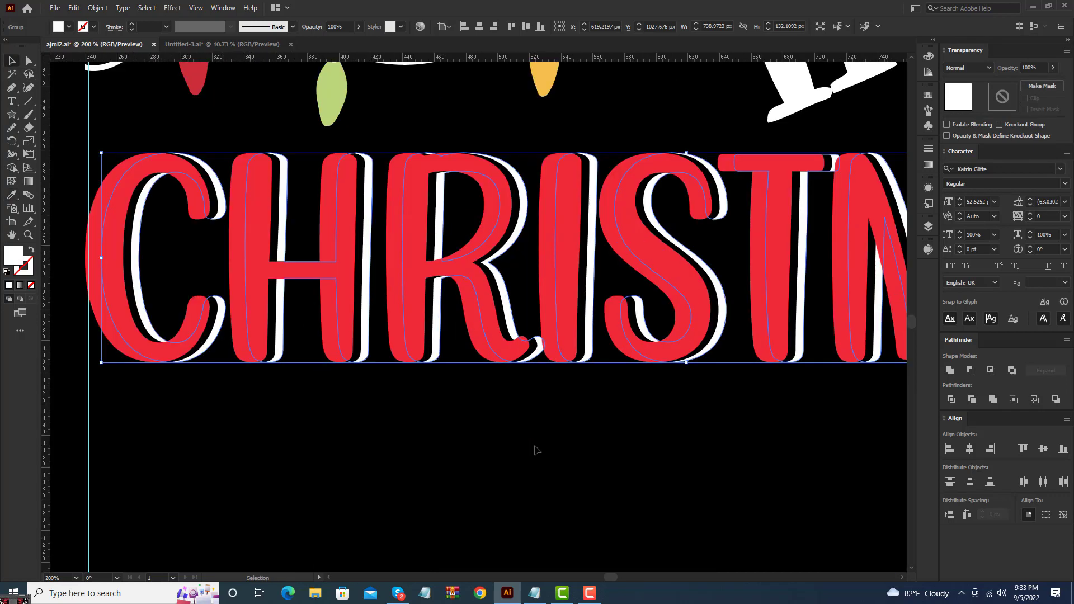
click(535, 446)
click(537, 357)
key(Right)
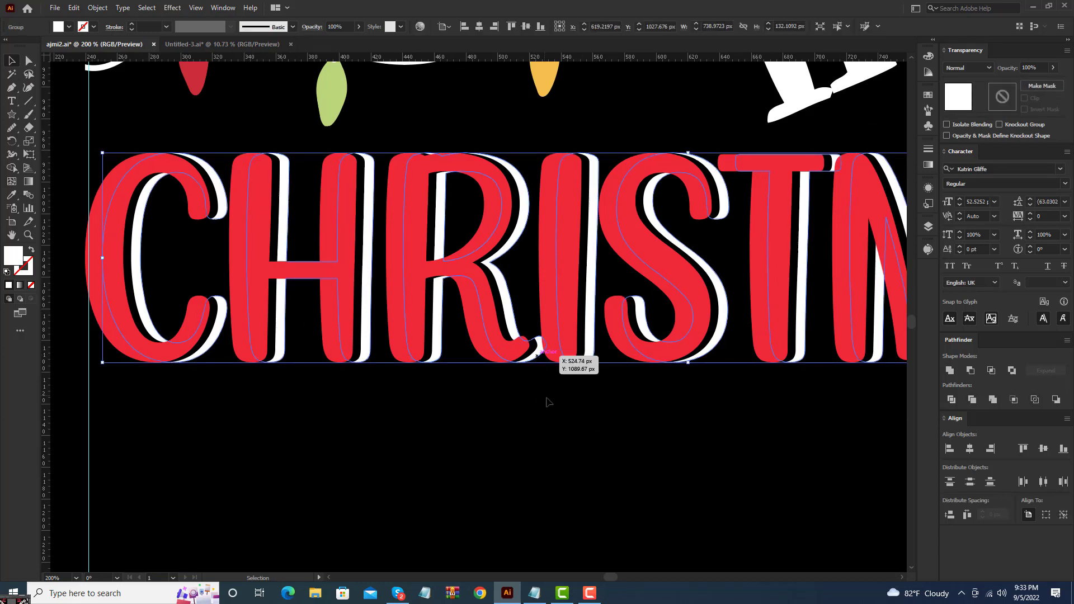
key(a)
click(362, 298)
click(404, 369)
click(367, 345)
key(Left)
click(385, 382)
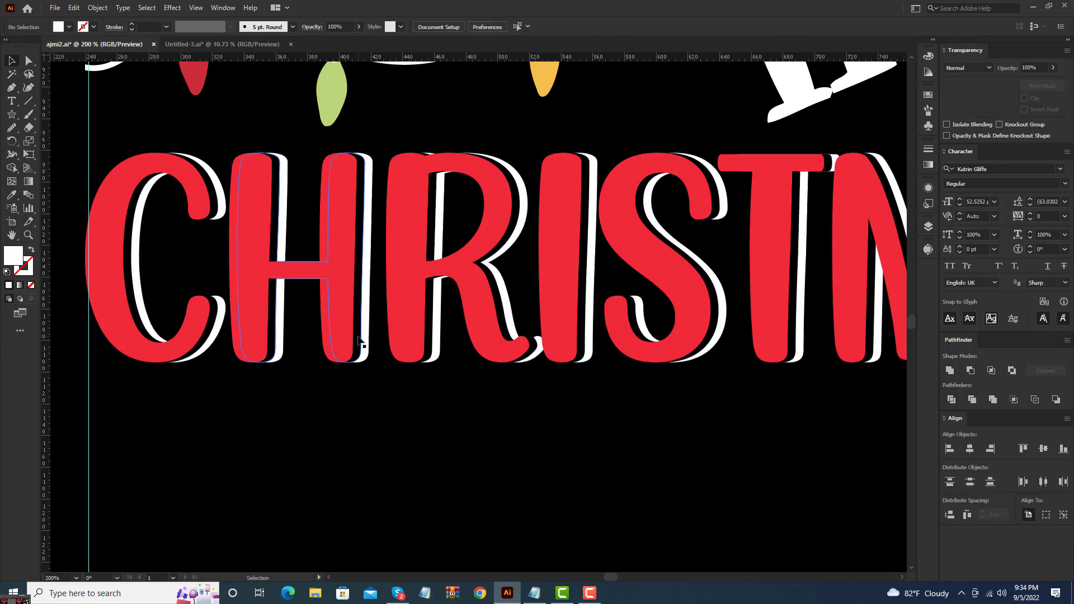
Step: Cut the black CHRISTMAS copy from between the red and white lettering
click(358, 338)
key(Left)
click(380, 374)
click(363, 353)
key(Delete)
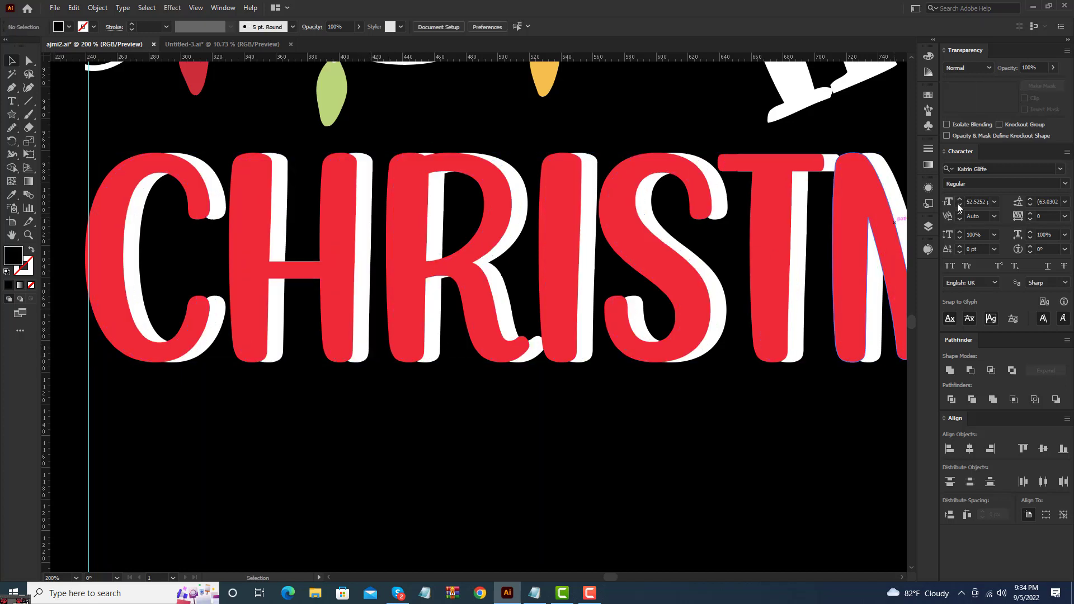
Step: Add an unclipped opacity mask to the white CHRISTMAS, paste the cut black copy in place inside it, and return to the artwork
click(851, 256)
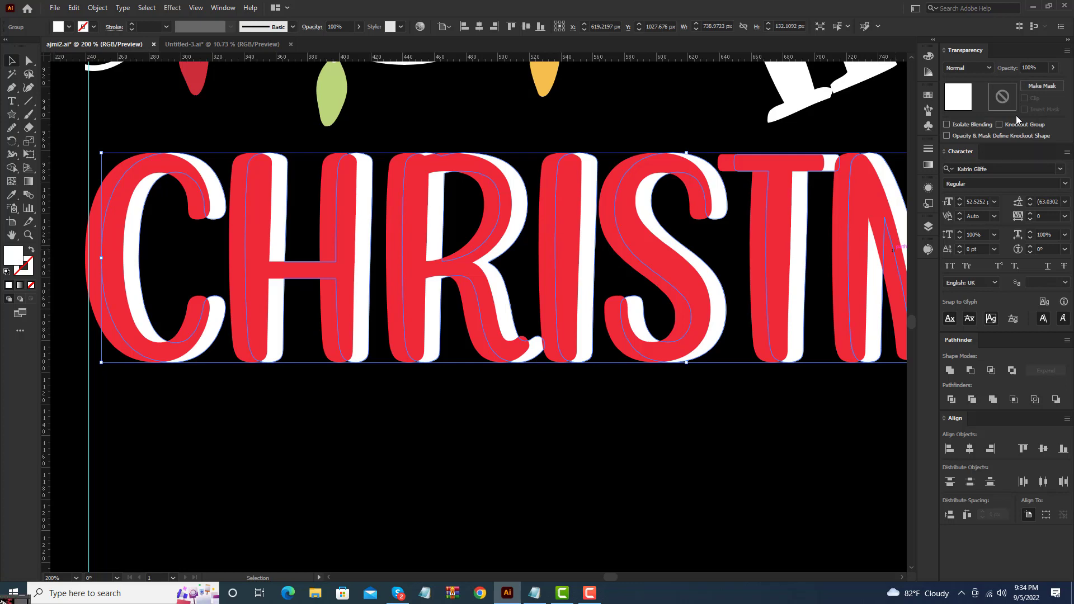
click(1032, 89)
click(1011, 101)
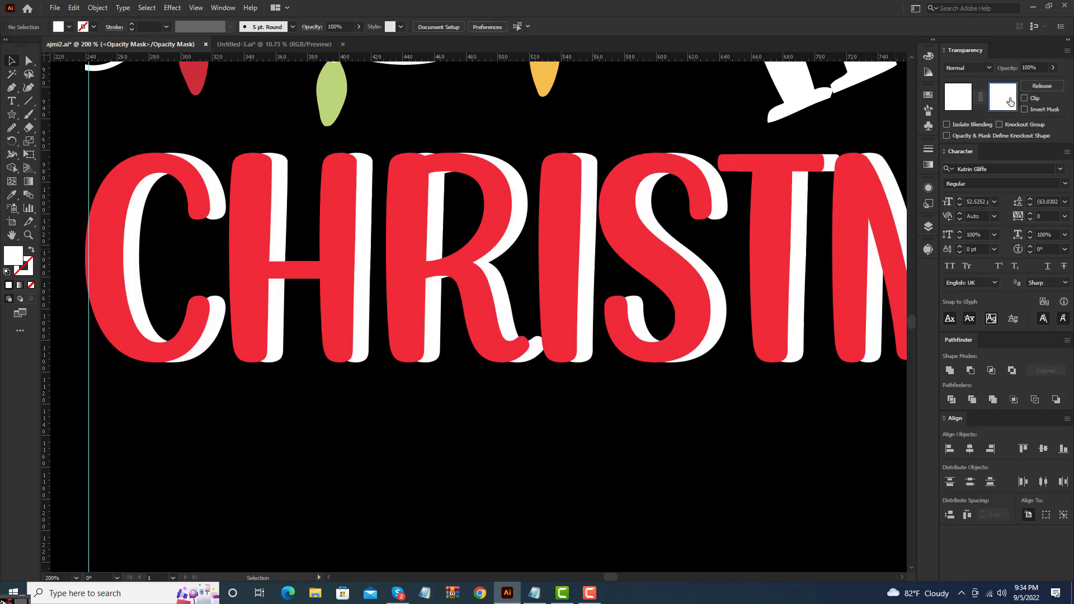
key(ctrl+f)
click(958, 96)
click(797, 387)
Step: Narrow the layered CHRISTMAS lettering to about 737 px wide so both ends meet the vertical guides
scroll(790, 384, down, 2)
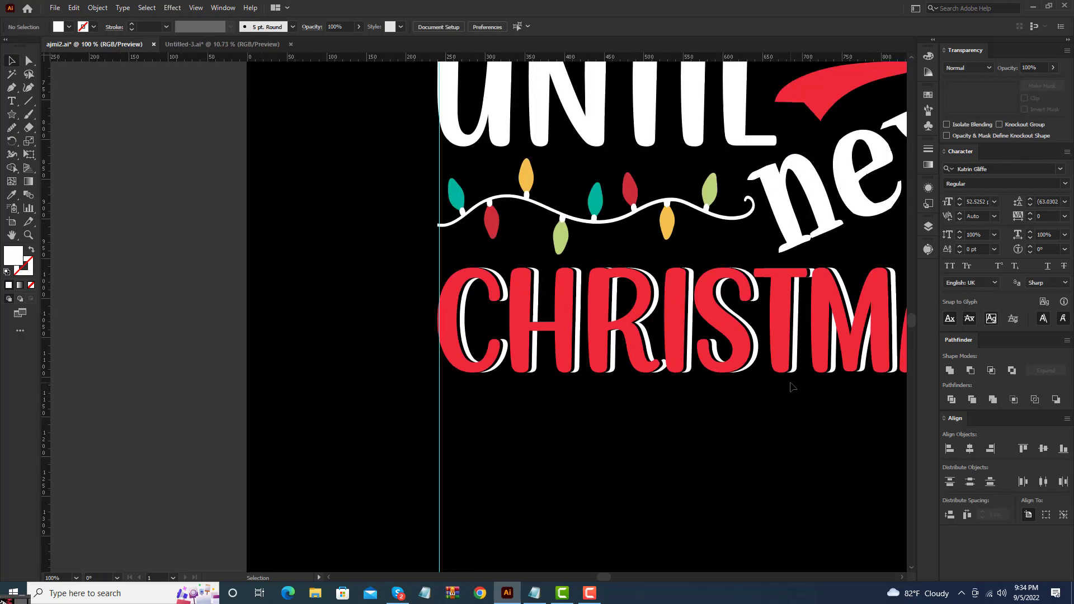
scroll(807, 378, down, 2)
drag(814, 381, 697, 392)
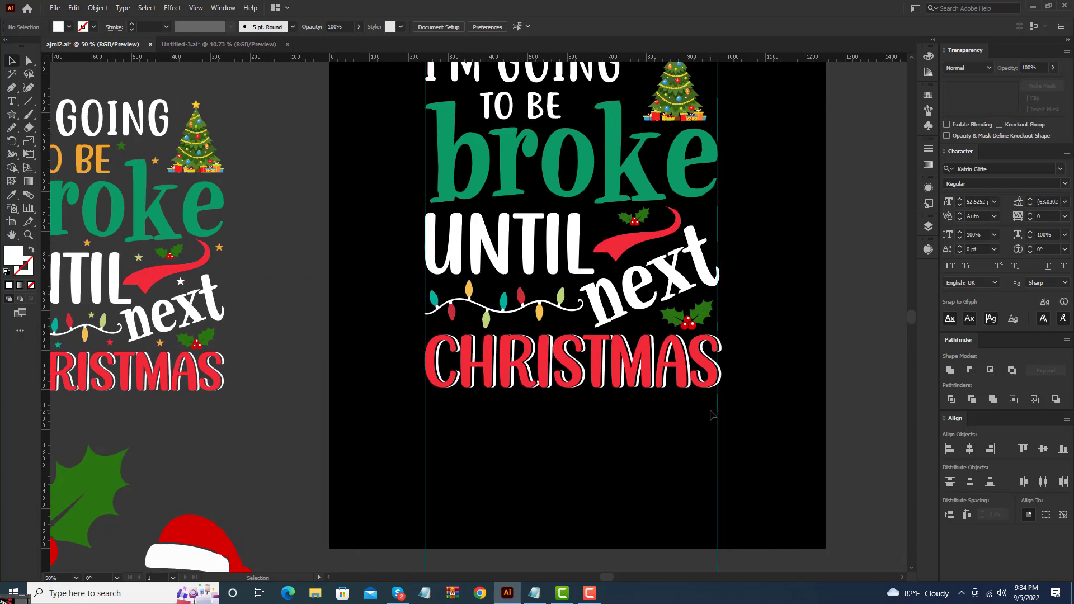
click(617, 359)
scroll(722, 358, up, 1)
drag(722, 362, 717, 362)
scroll(322, 365, up, 3)
drag(332, 355, 336, 356)
scroll(340, 358, down, 3)
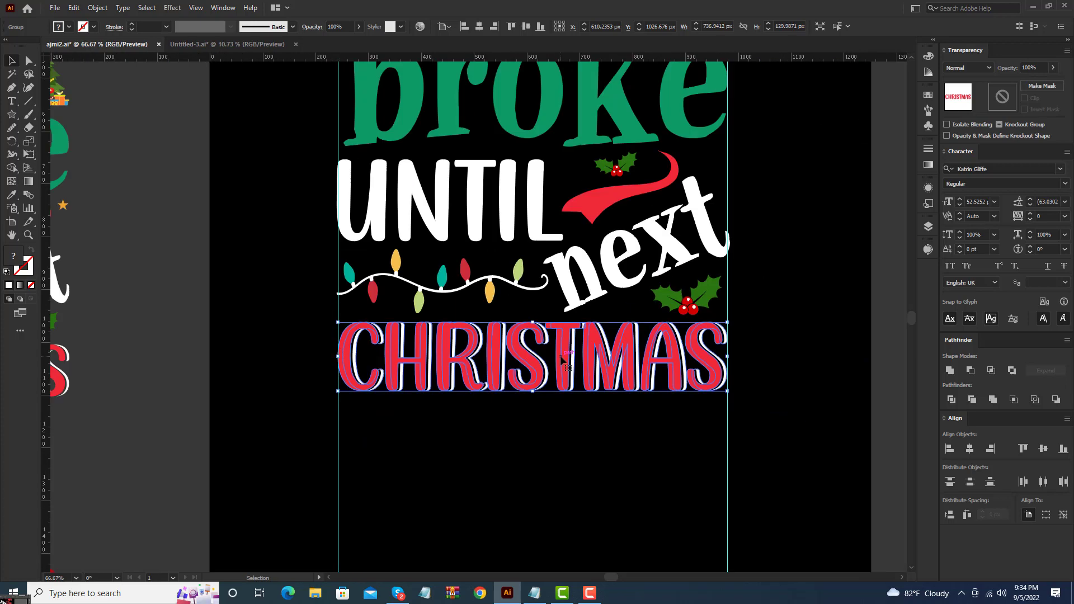
Step: Shrink the Christmas tree to about 151 px wide and align its right edge with the right guide
click(744, 295)
drag(740, 272, 735, 345)
scroll(734, 344, down, 3)
scroll(672, 297, up, 2)
click(666, 291)
drag(671, 290, 683, 293)
click(731, 309)
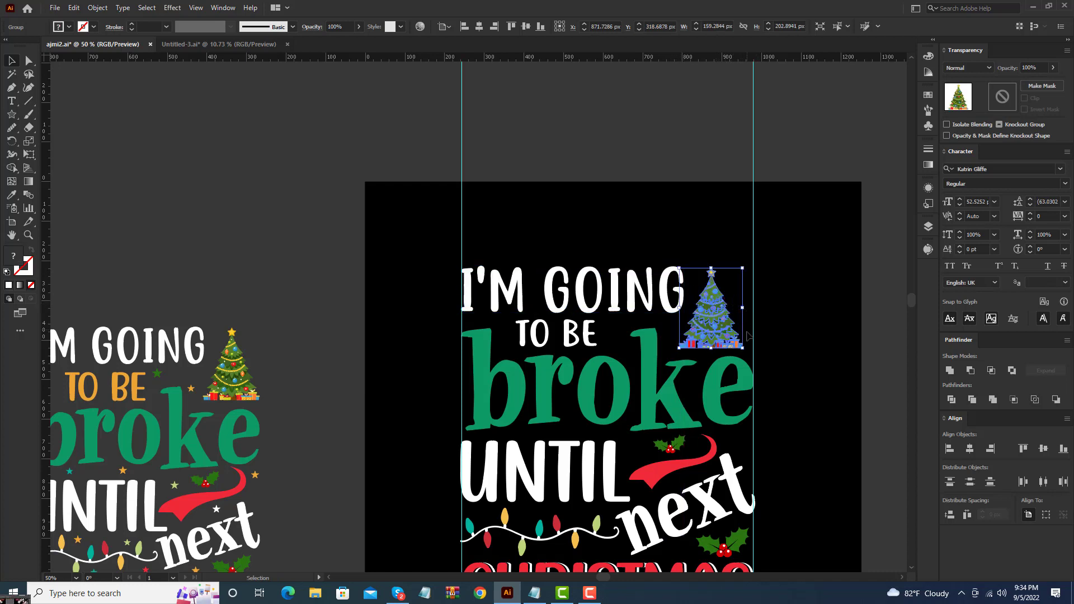
mouse_move(744, 348)
mouse_down()
mouse_move(762, 353)
mouse_move(733, 340)
mouse_up()
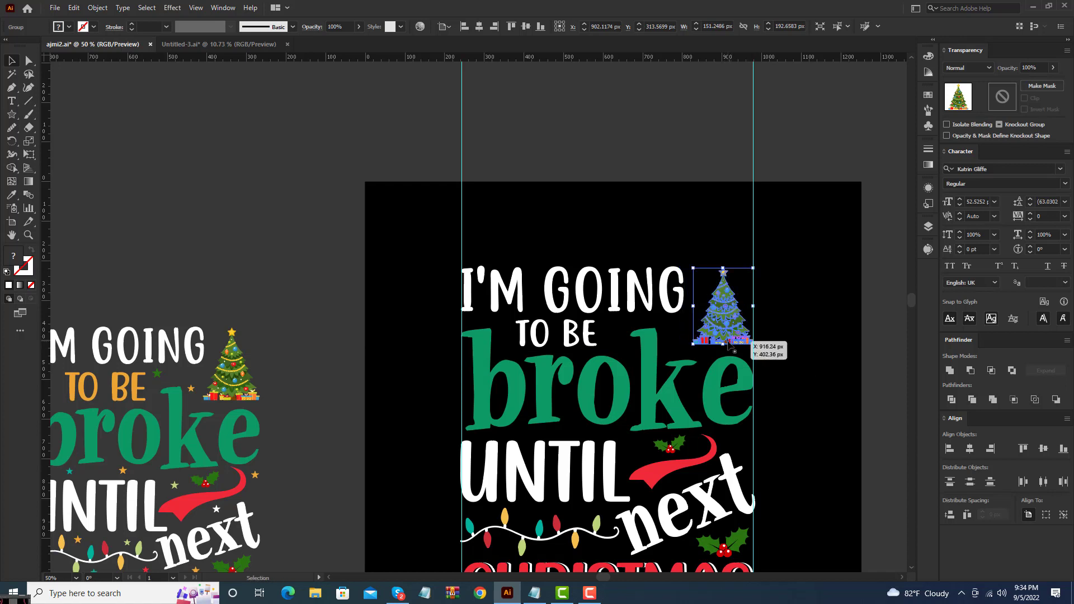
click(699, 349)
Step: Recolor TO BE orange by sampling the orange TO BE in the finished reference design
drag(604, 335, 665, 251)
click(631, 260)
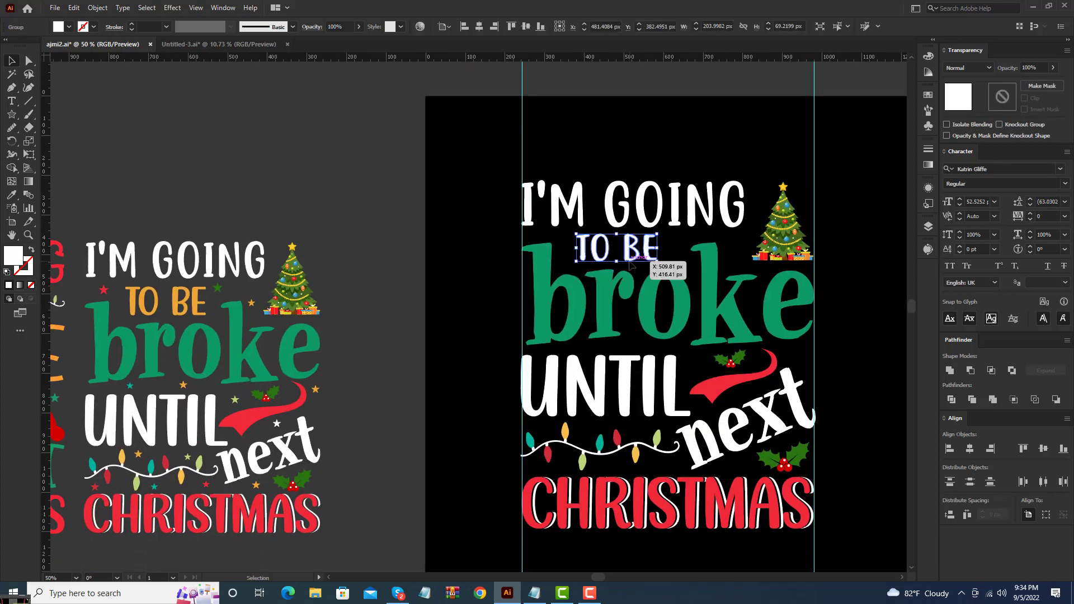
click(172, 306)
click(14, 62)
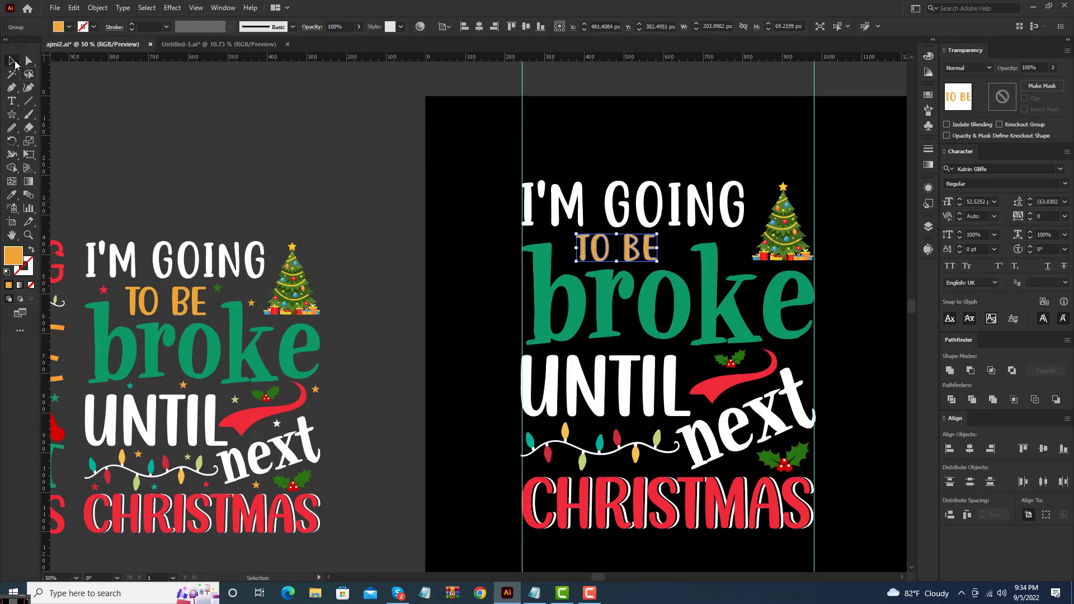
click(870, 390)
Step: Draw an orange star about 27 px wide below the string lights' left end and place copies in the gaps around the lettering
scroll(839, 392, down, 2)
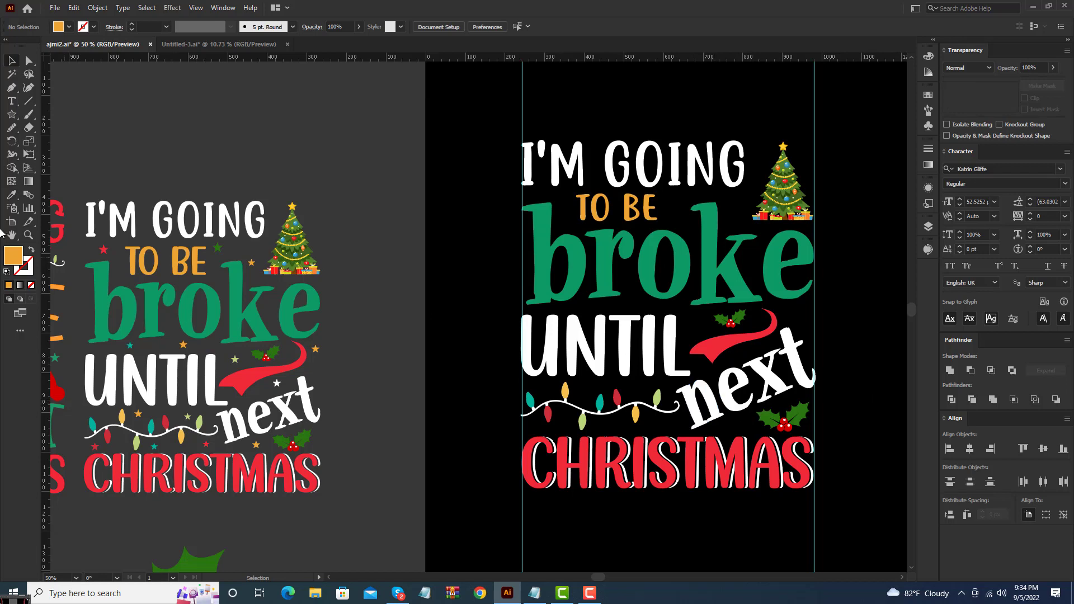
drag(525, 425, 532, 429)
key(v)
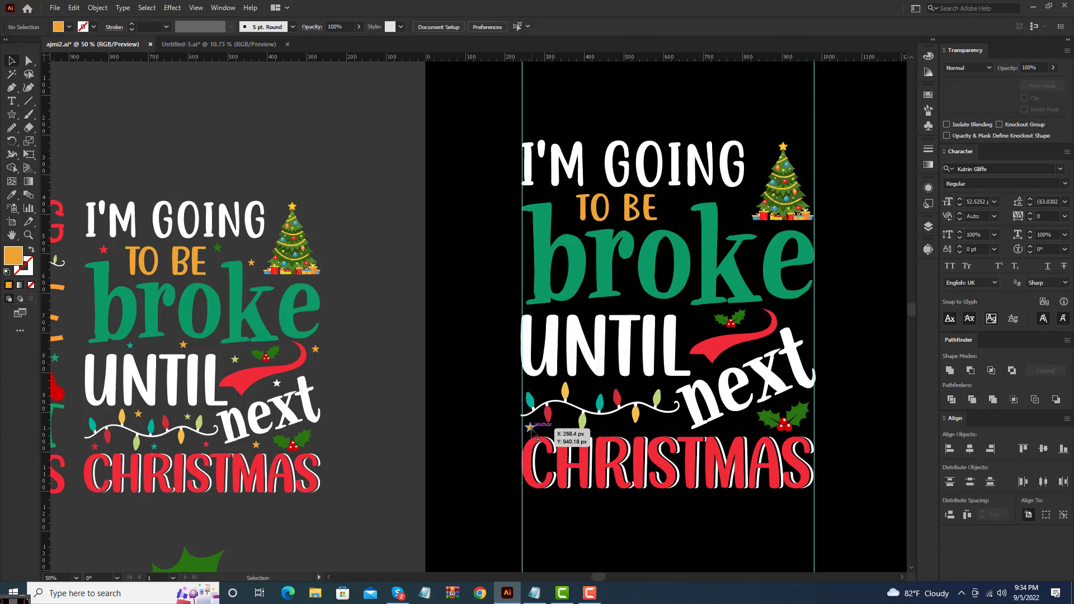
drag(530, 428, 589, 311)
drag(738, 355, 556, 197)
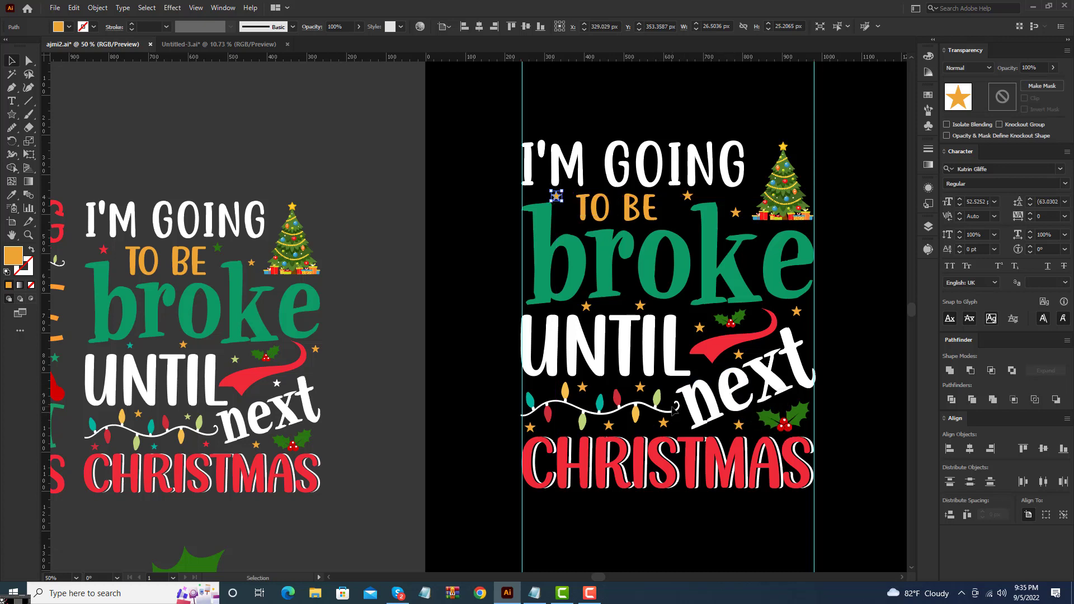
Step: Recolor the three stars between the string lights and CHRISTMAS red, green and red, from left to right
click(530, 428)
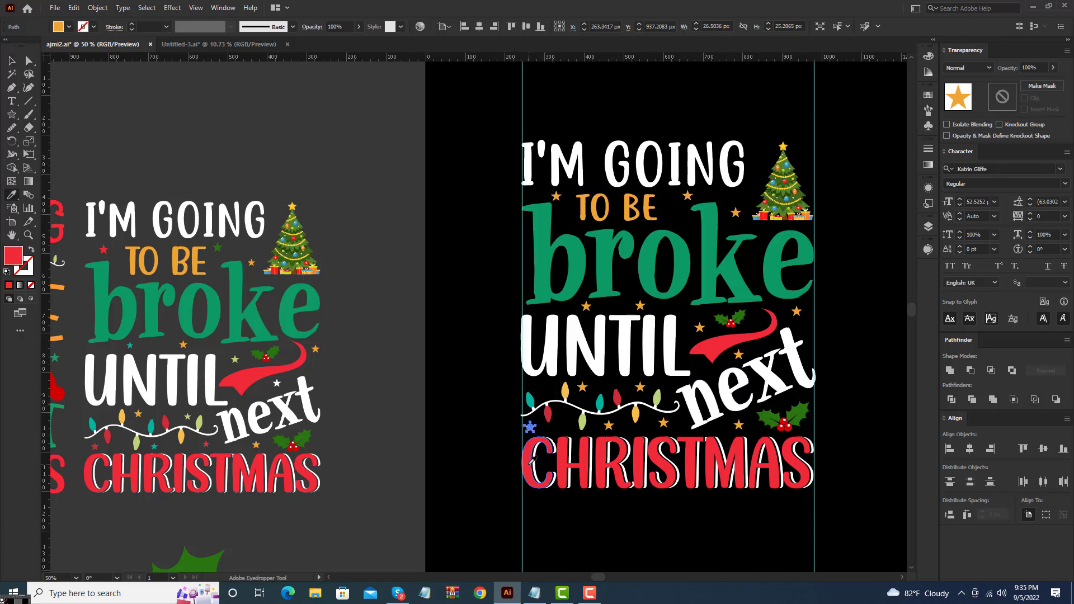
click(608, 426)
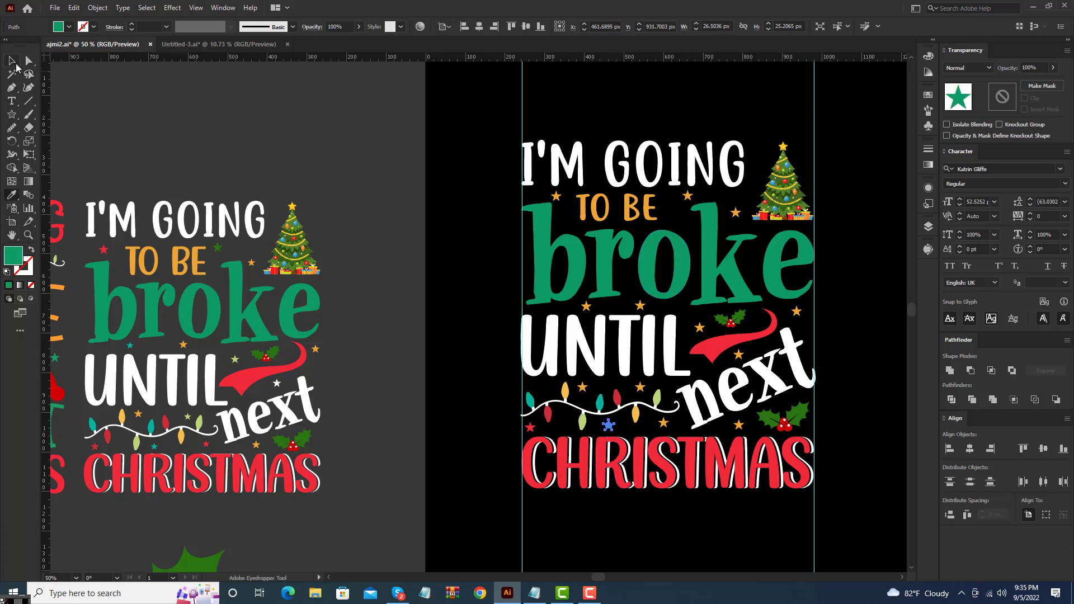
click(664, 424)
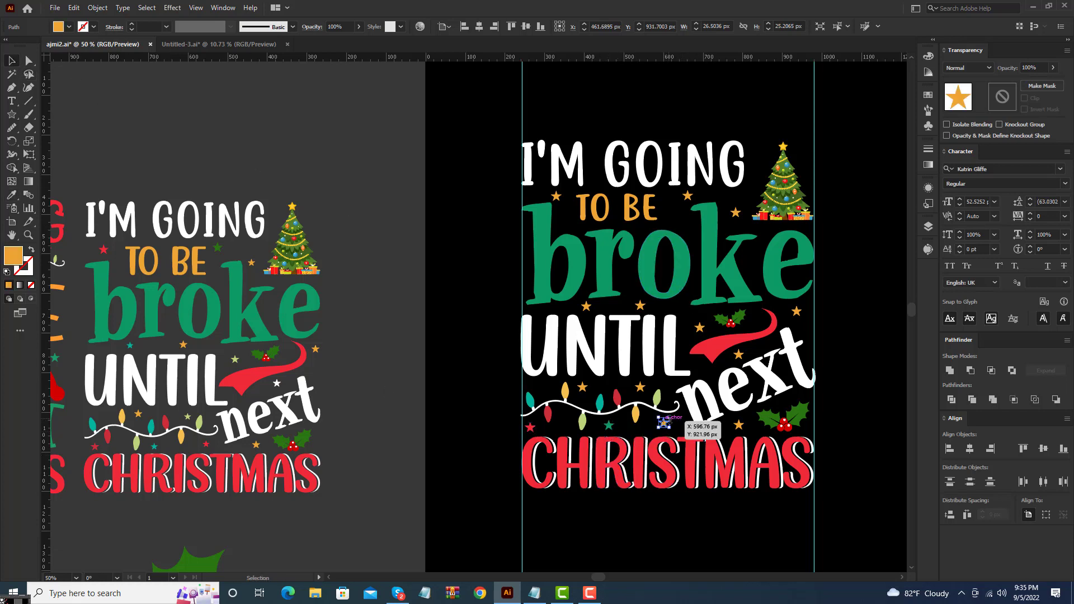
key(i)
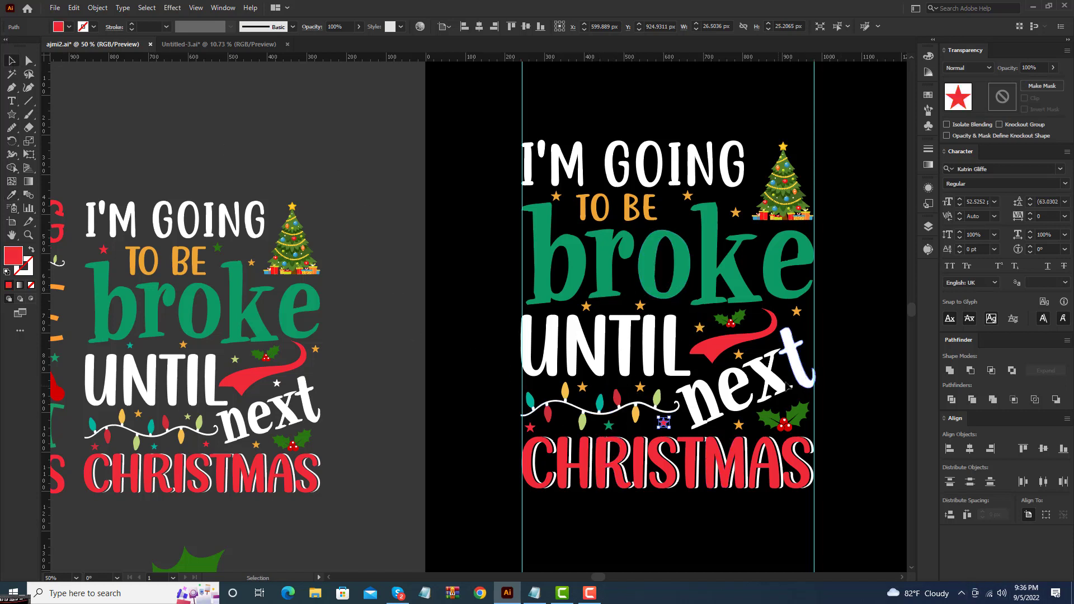
Step: Recolor the star under the swoosh white by sampling next, and the star beside the top of UNTIL light green
click(738, 356)
key(i)
click(764, 374)
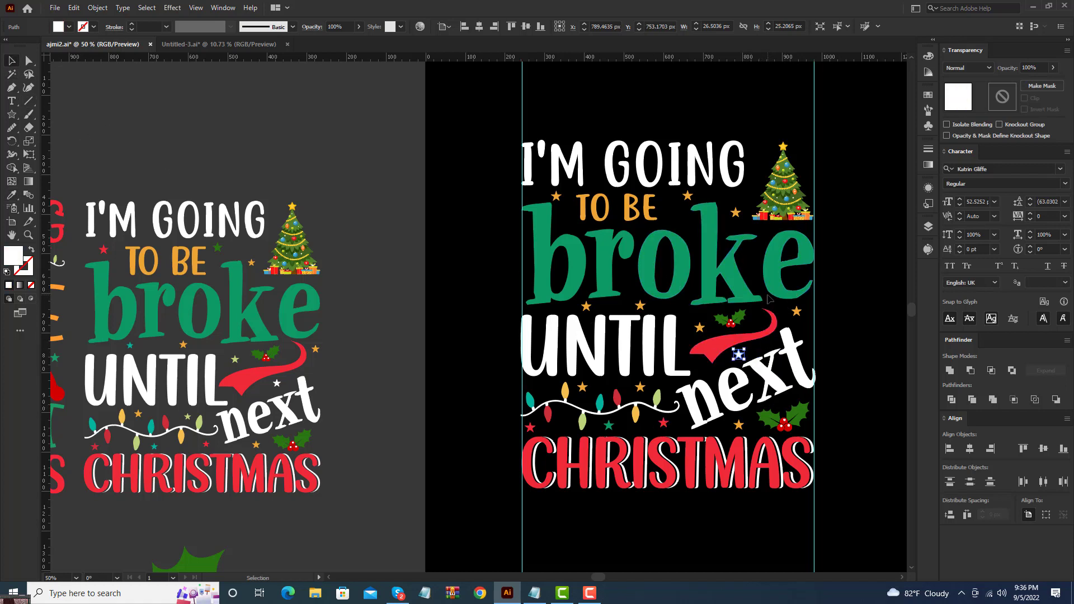
click(700, 327)
key(i)
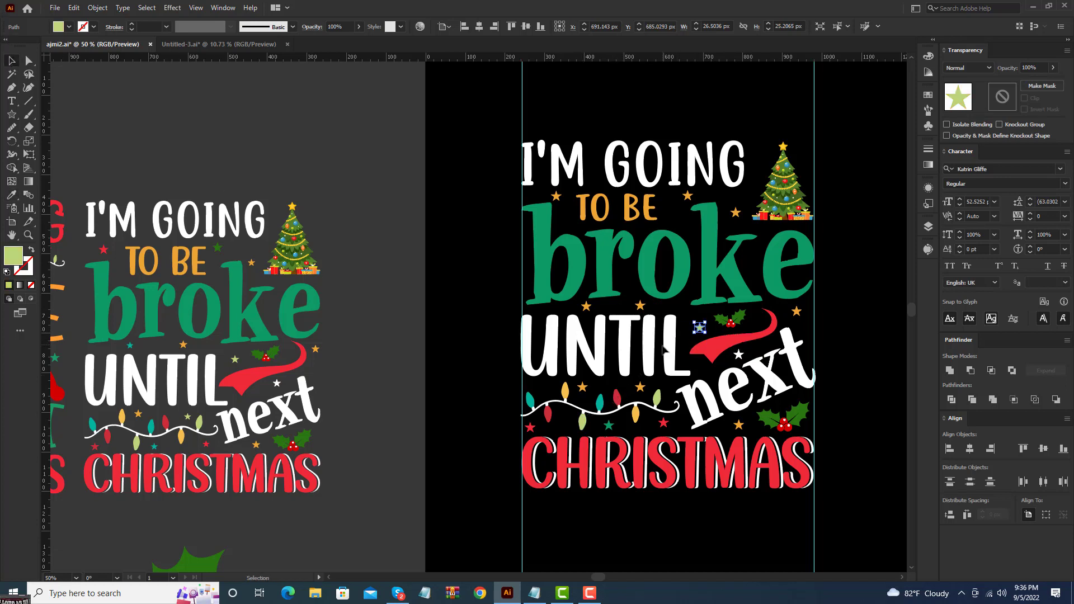
click(641, 386)
key(i)
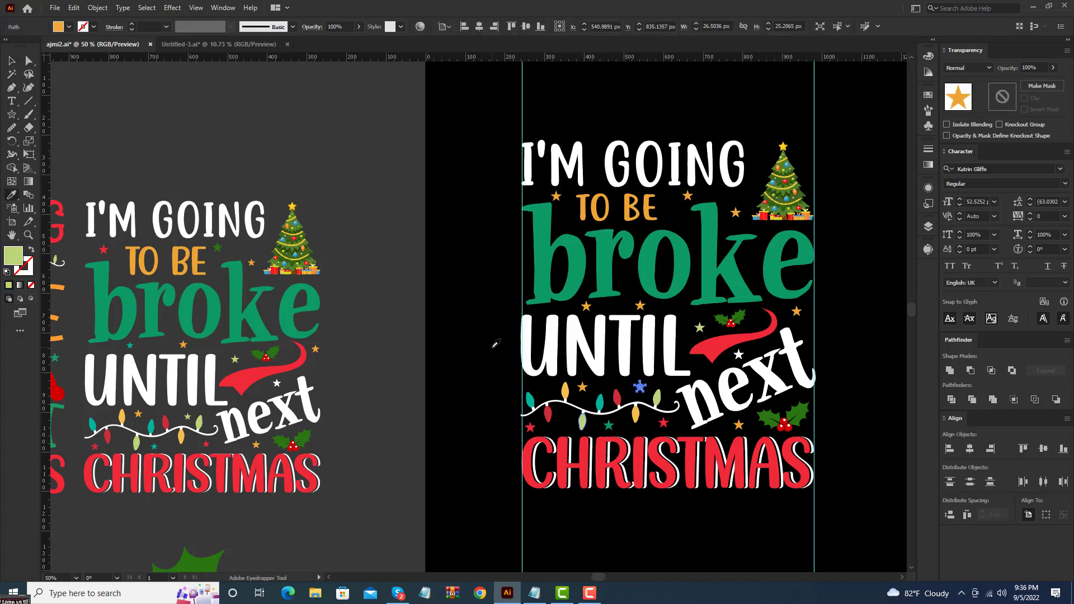
click(671, 126)
Step: Recolor the star right of TO BE green by sampling the holly, and the star left of it red by sampling the swoosh
click(688, 195)
key(i)
click(776, 417)
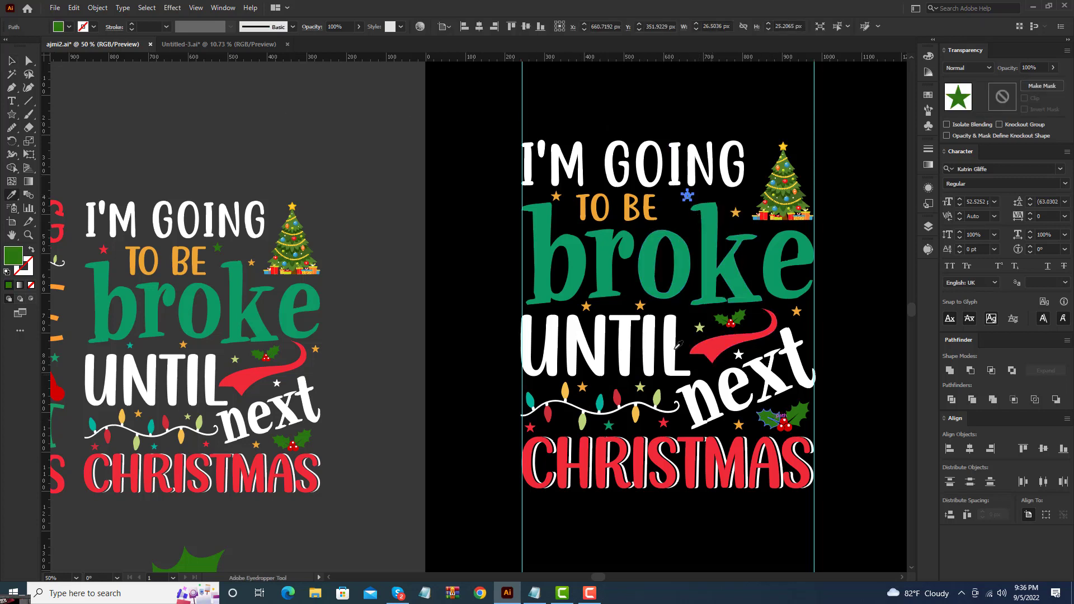
click(556, 196)
key(i)
click(716, 346)
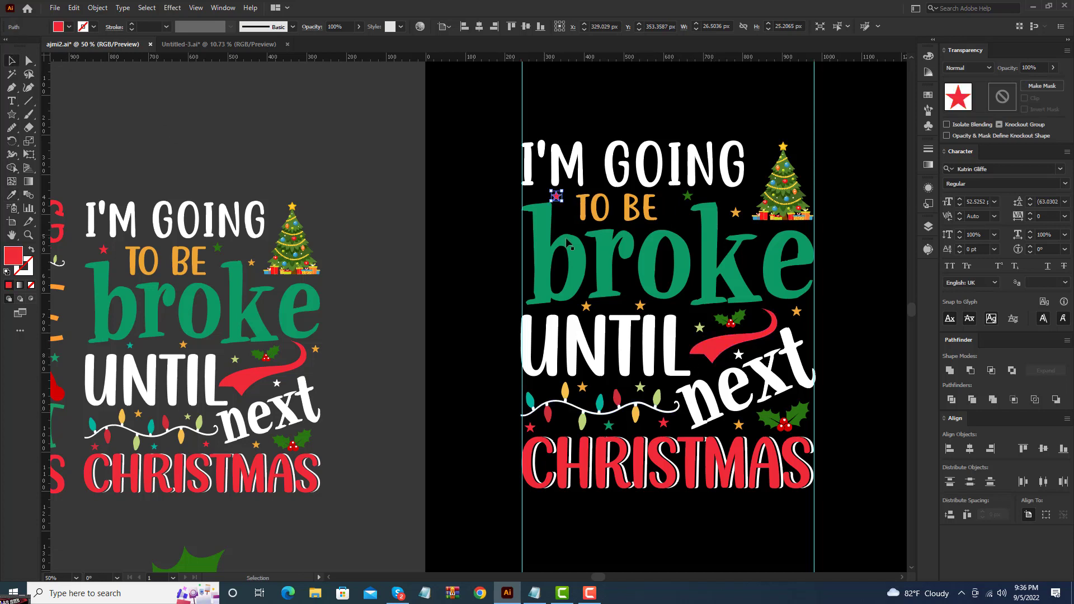
click(735, 214)
click(797, 312)
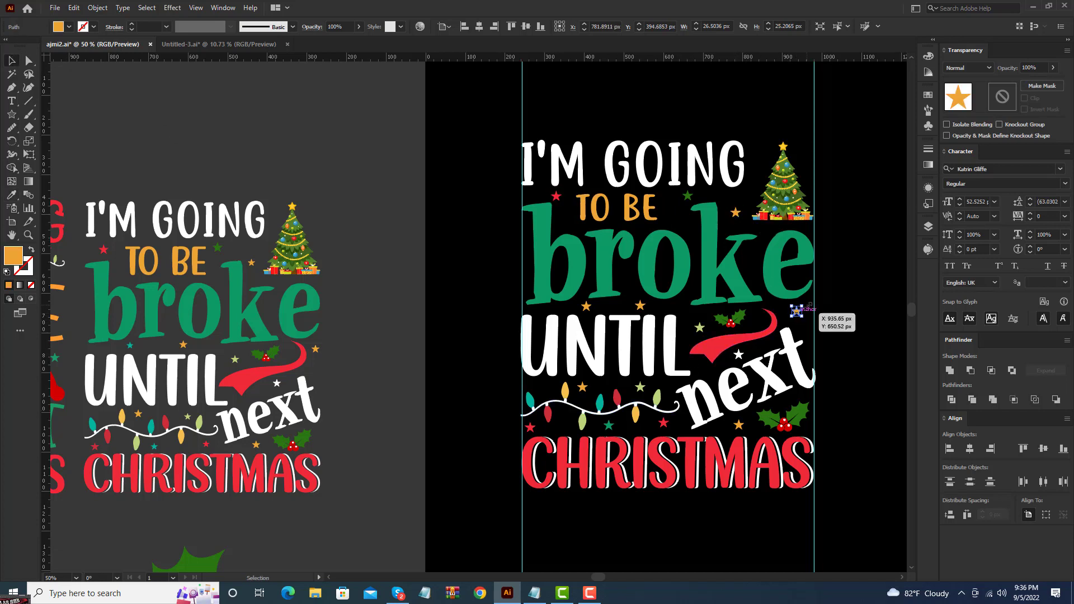
click(859, 282)
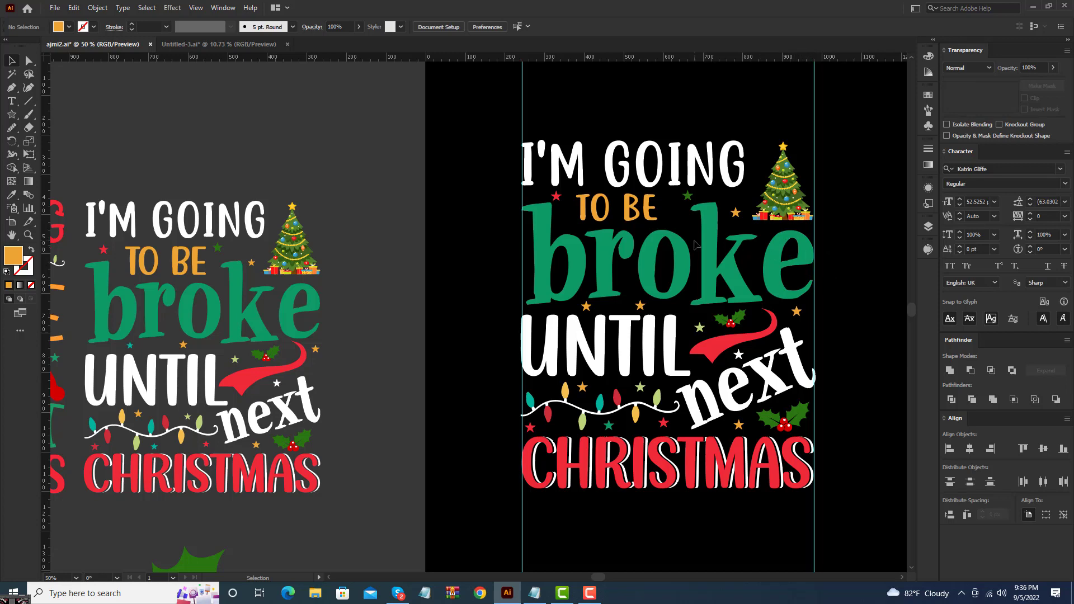
Step: Scale the slanted word next down slightly so its right edge lines up with the right vertical guide
drag(499, 119, 886, 504)
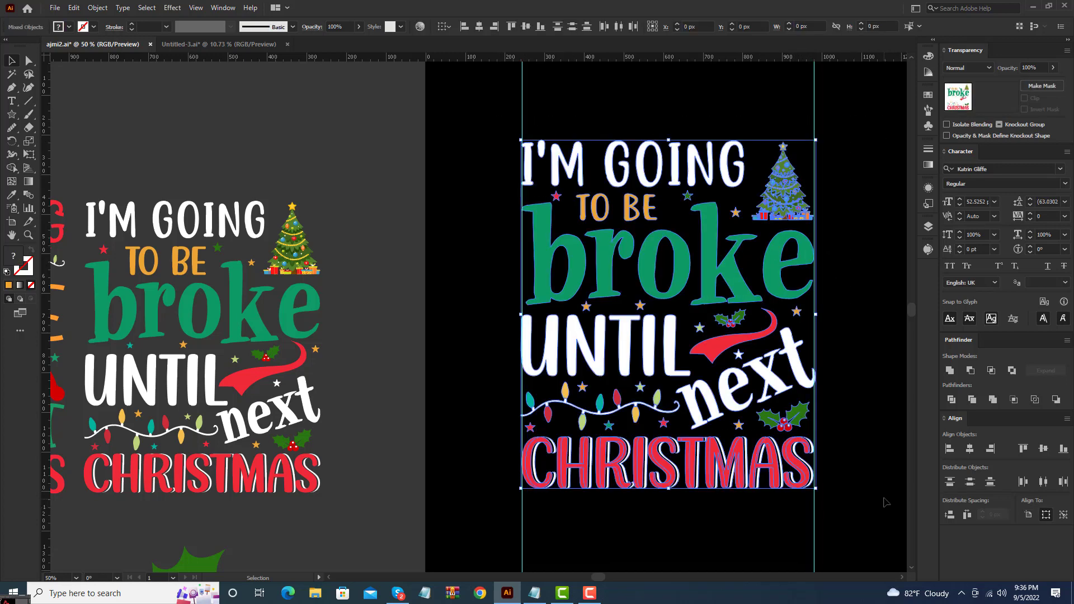
click(865, 456)
click(808, 470)
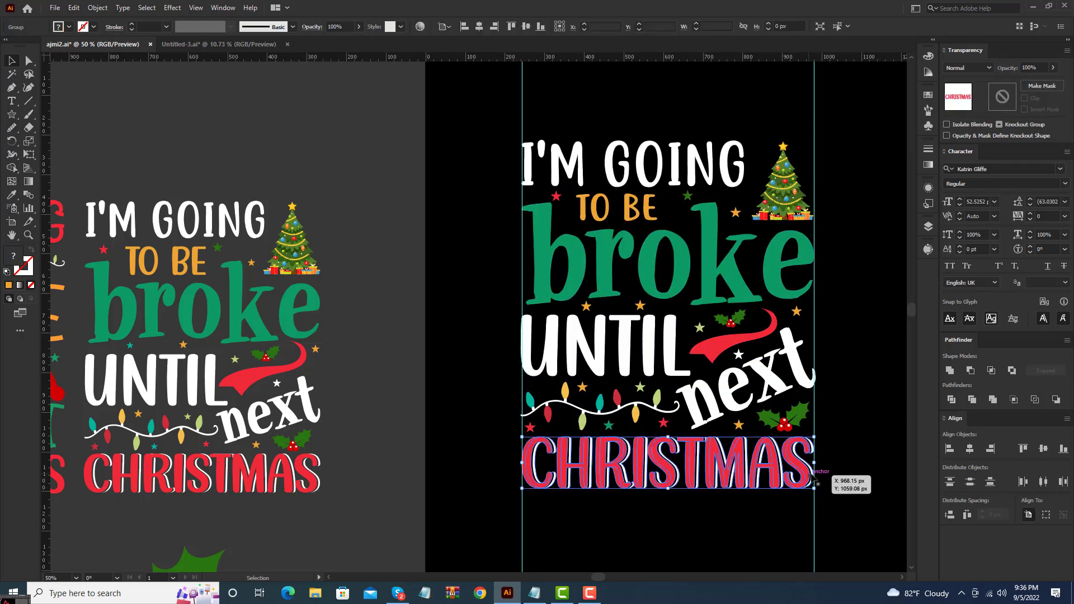
click(814, 373)
scroll(812, 368, up, 2)
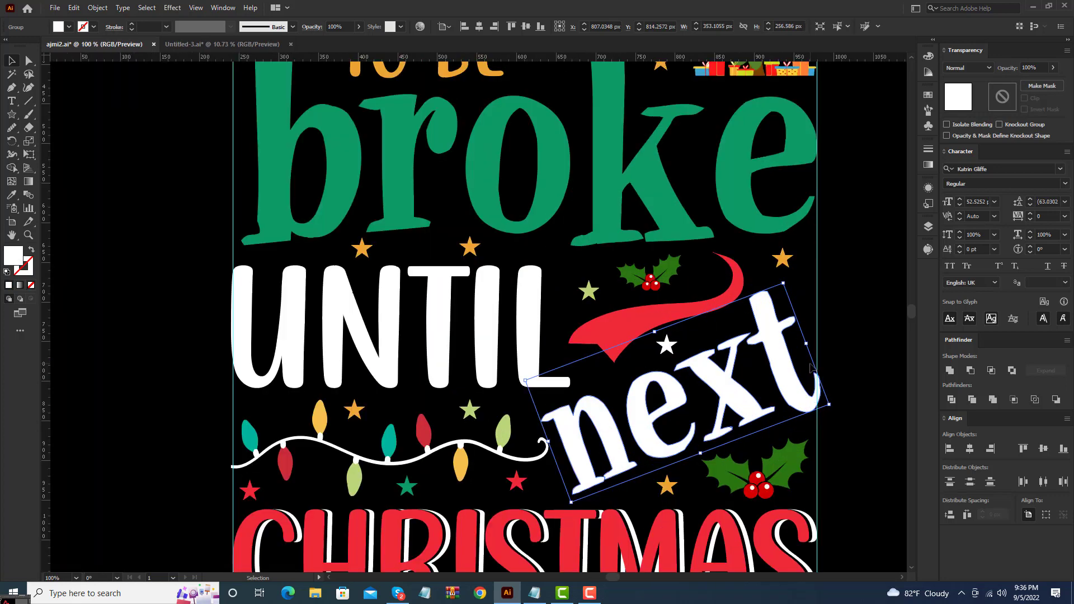
drag(828, 405, 825, 405)
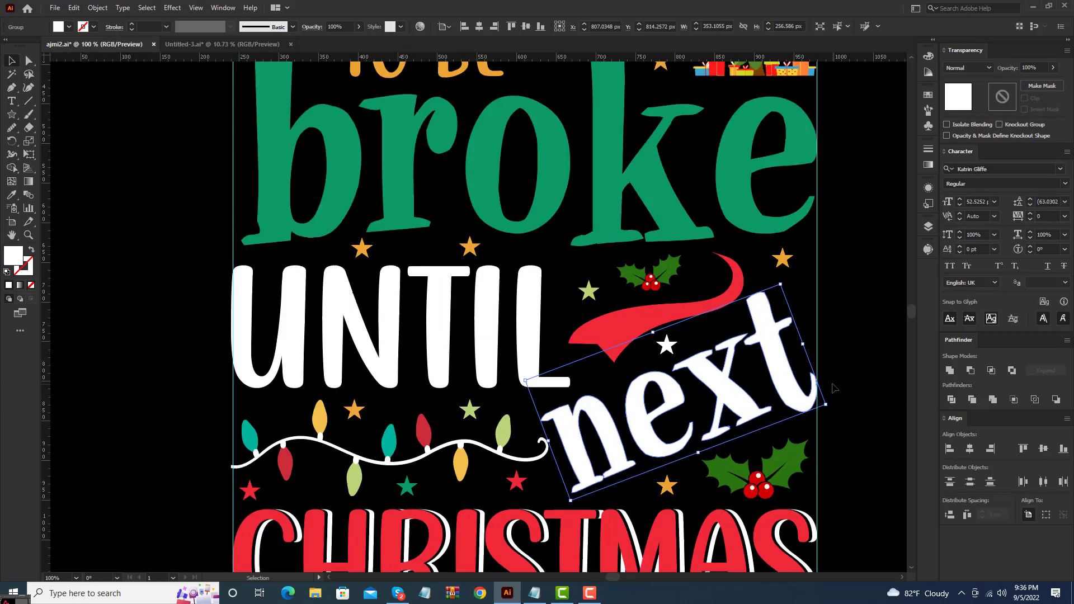
click(838, 374)
scroll(837, 373, down, 2)
drag(852, 318, 776, 315)
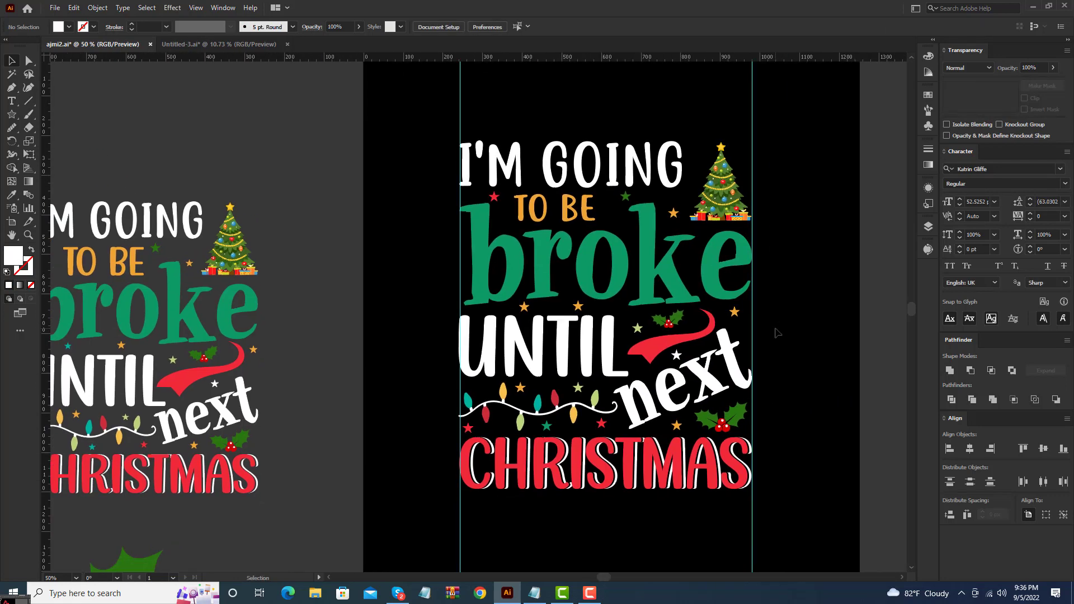
Step: Scale the red swoosh down slightly, shift it up and to the right, and nudge the small holly above it upward
click(714, 323)
scroll(714, 323, up, 2)
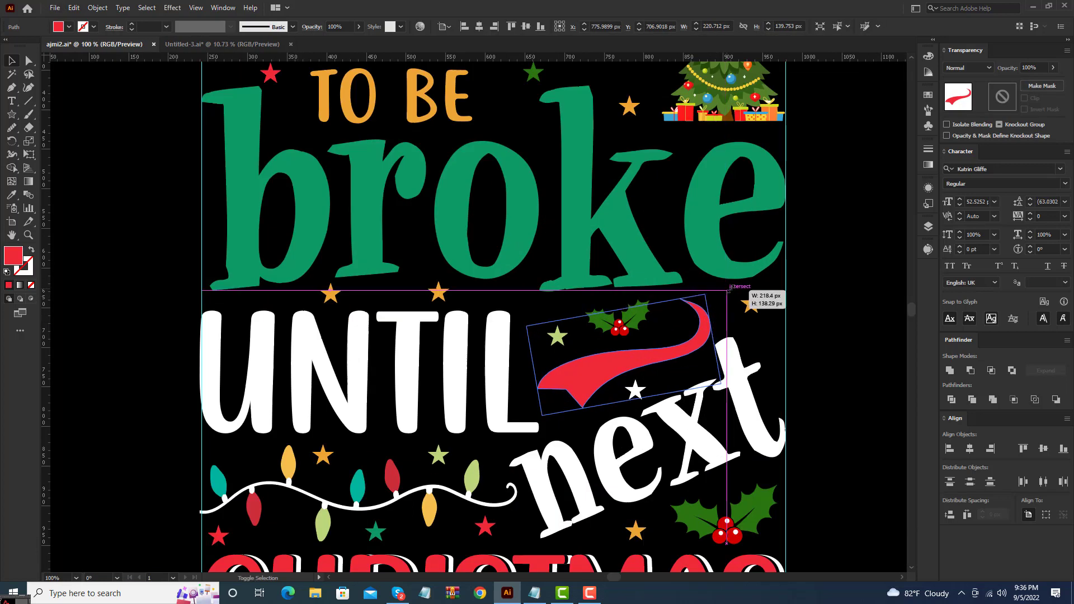
drag(705, 321, 714, 314)
drag(621, 322, 620, 317)
click(671, 318)
click(713, 320)
click(865, 315)
scroll(865, 315, down, 2)
drag(865, 316, 743, 330)
scroll(776, 316, down, 1)
scroll(777, 319, down, 1)
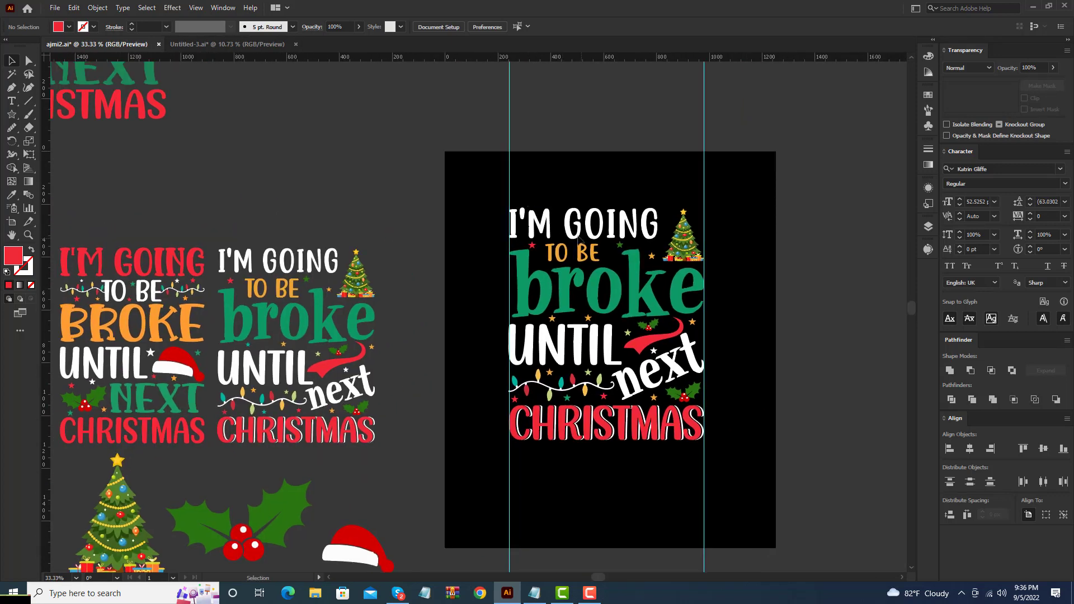
Step: Group all elements of the finished mixed-font design and move it off the artboard beside the first large finished design
click(593, 252)
scroll(593, 248, up, 1)
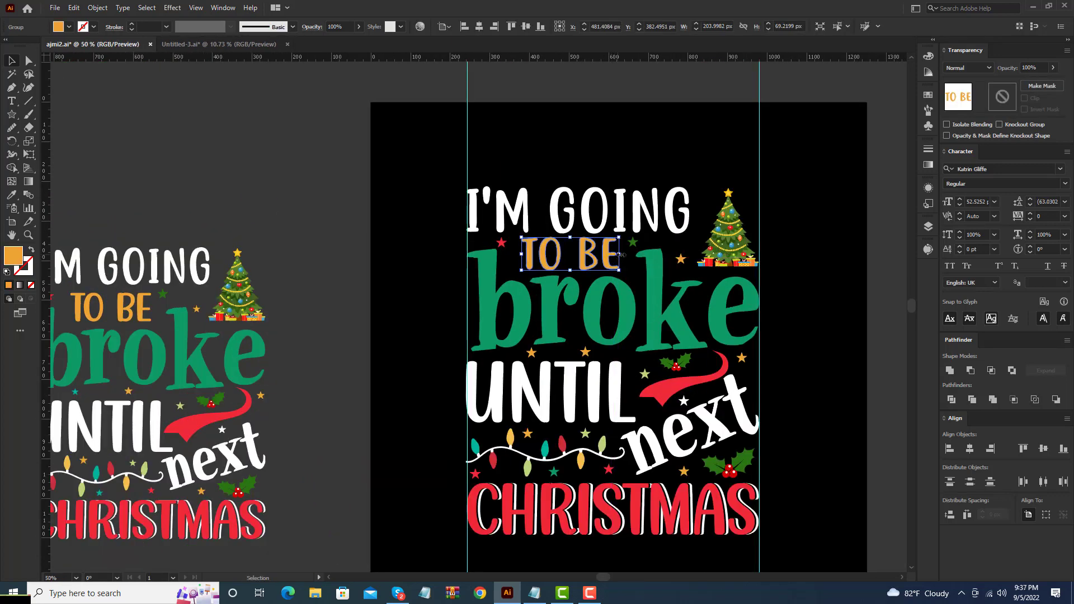
click(605, 167)
drag(560, 260, 799, 551)
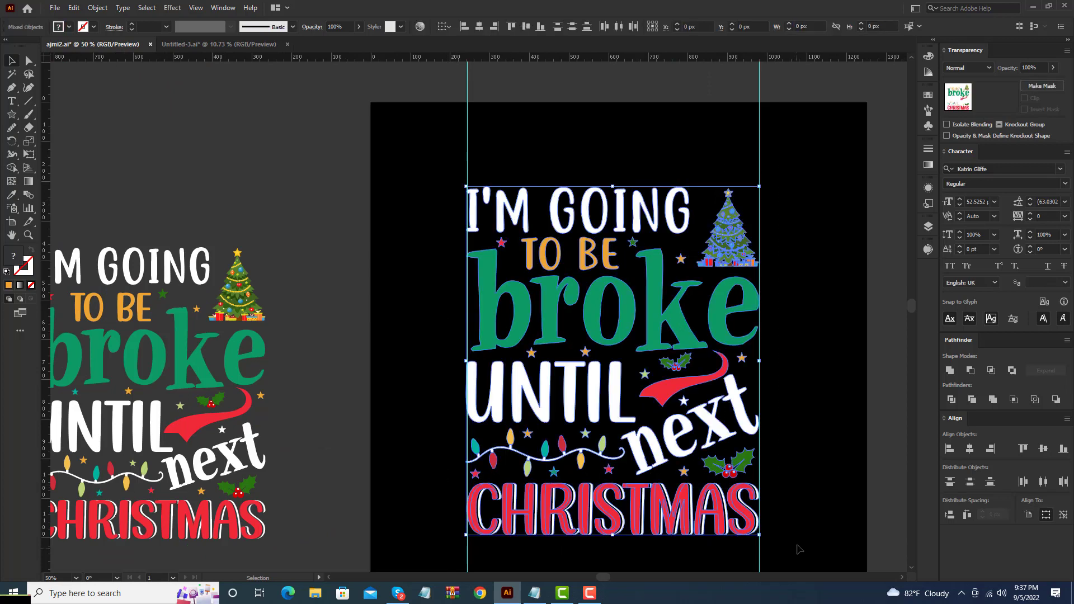
scroll(734, 411, down, 4)
scroll(721, 395, up, 2)
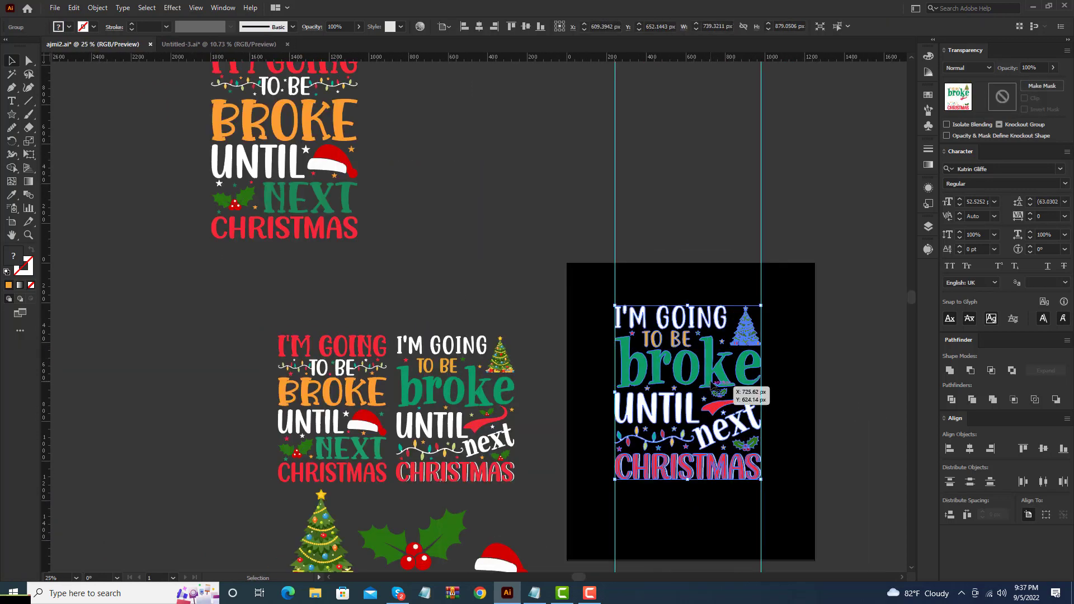
scroll(710, 376, down, 1)
drag(711, 376, 561, 198)
click(626, 206)
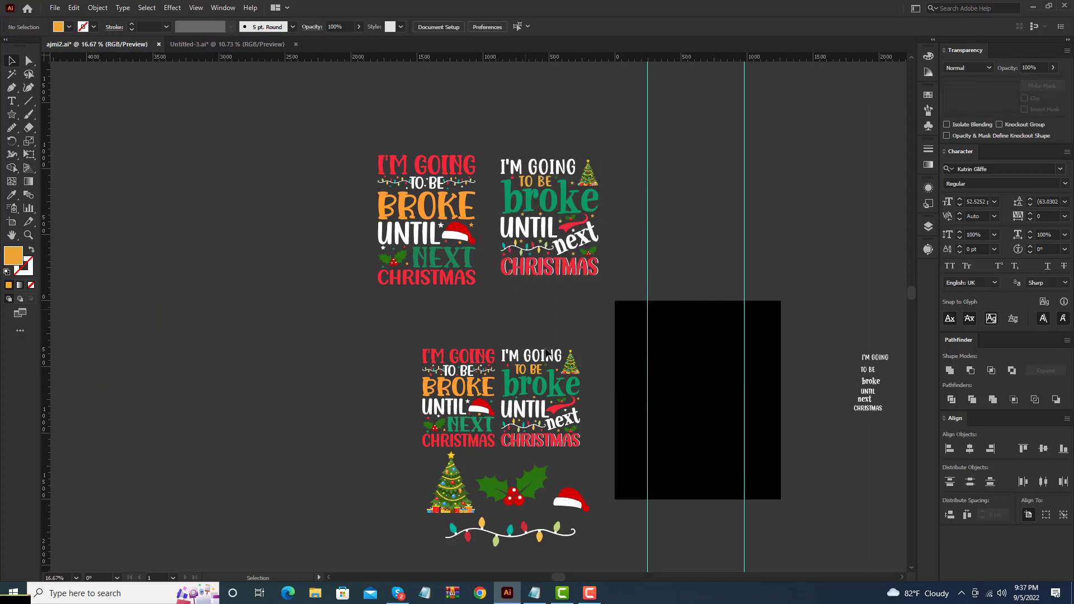